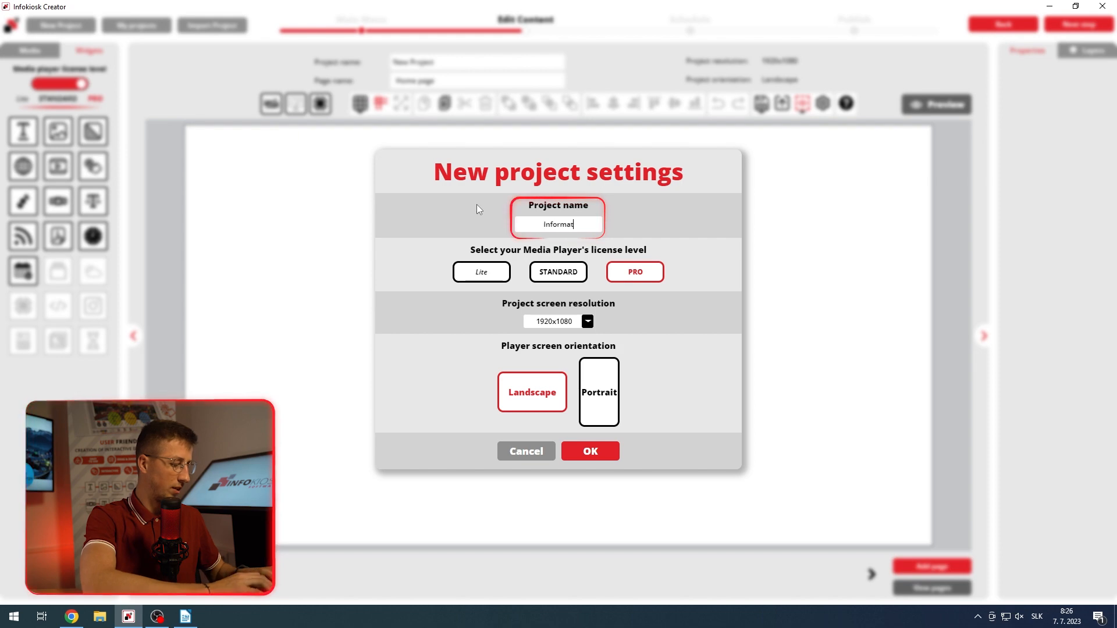
Step: Create a new landscape project named "Information InfoKiosk" with the PRO license level and 1920x1080 resolution
{"action": "type", "text": "osk"}
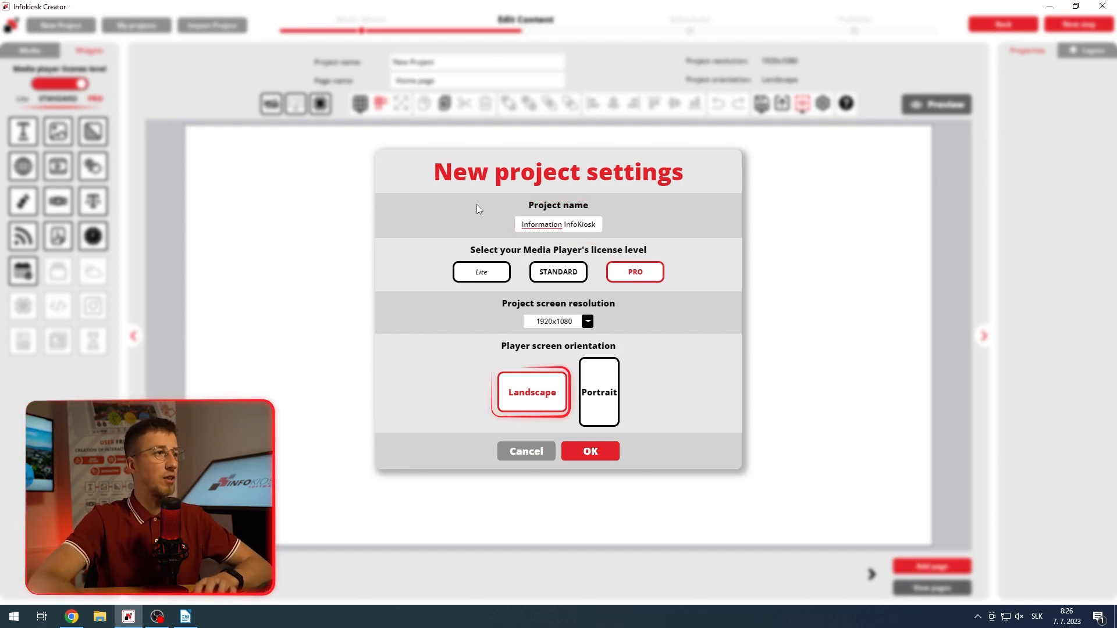
{"action": "left_click", "coordinate": [587, 454]}
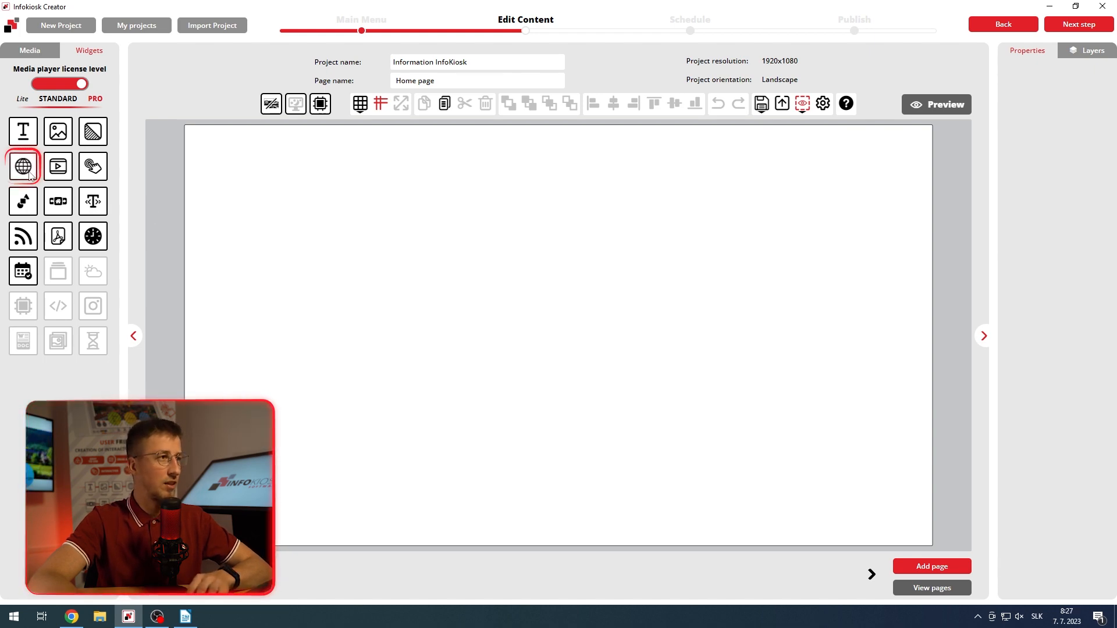
{"action": "left_click", "coordinate": [245, 253]}
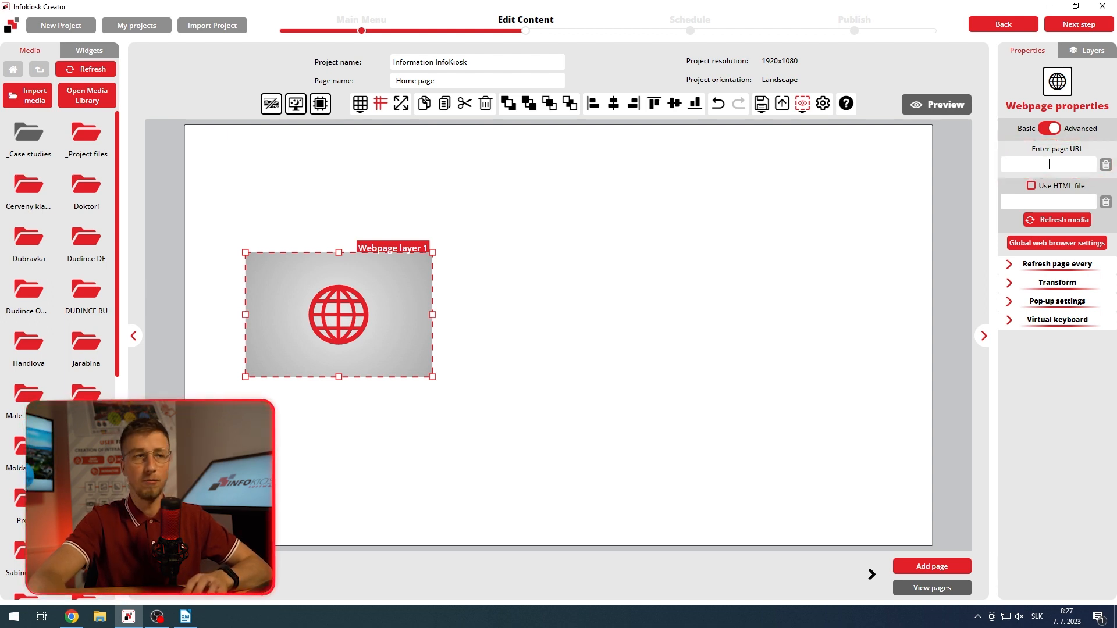
{"action": "left_click", "coordinate": [72, 616]}
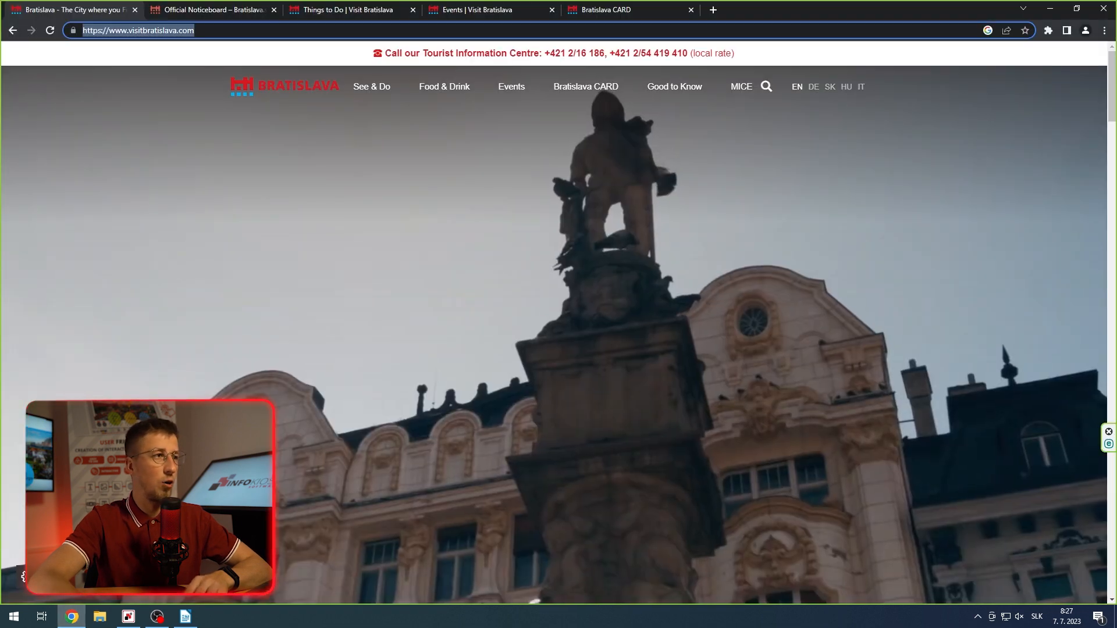
{"action": "left_click", "coordinate": [205, 29]}
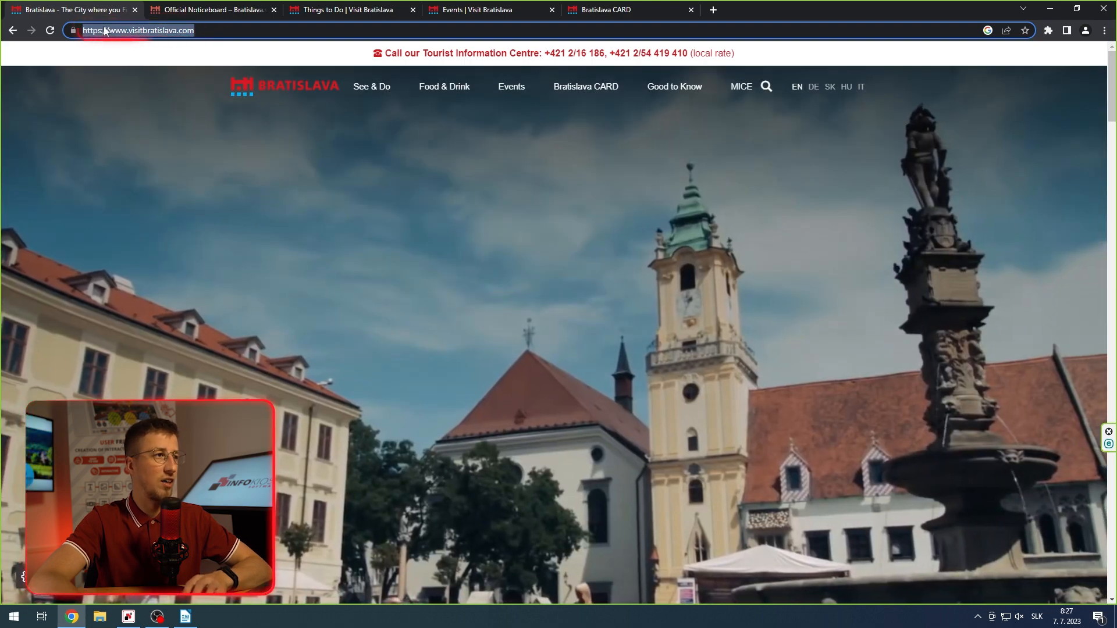
{"action": "right_click", "coordinate": [105, 31]}
{"action": "left_click", "coordinate": [141, 86]}
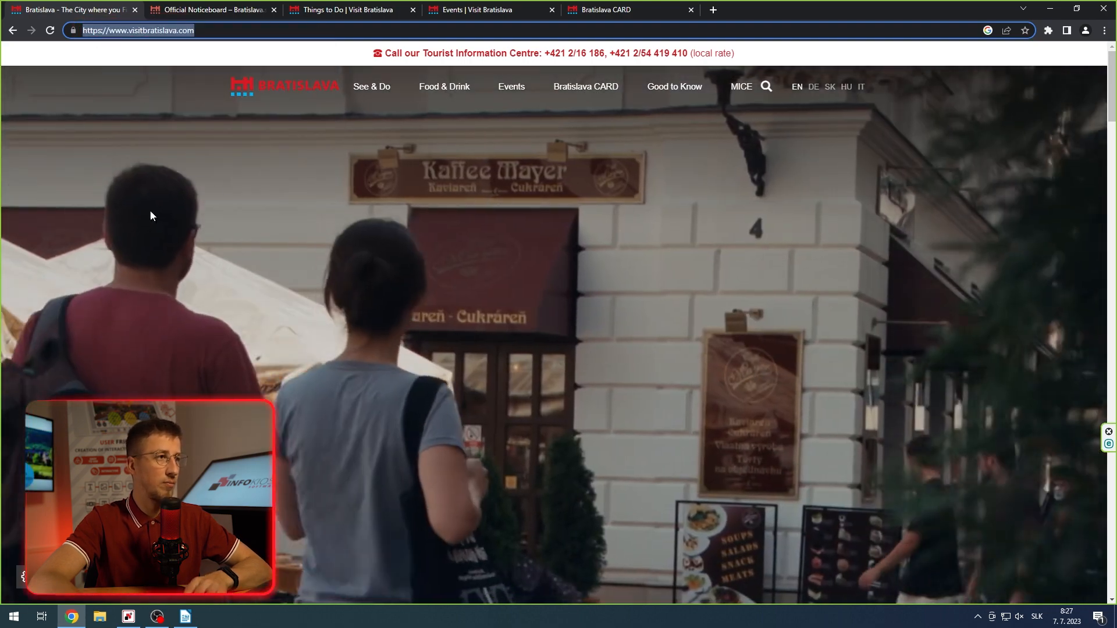
{"action": "left_click", "coordinate": [129, 616]}
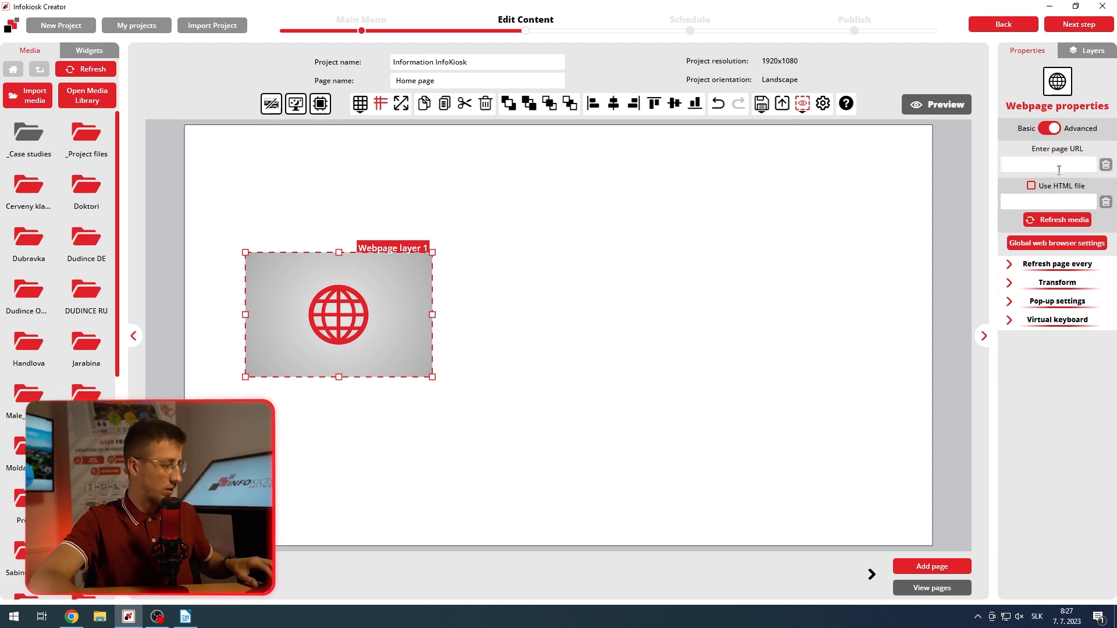
{"action": "key", "text": "Return"}
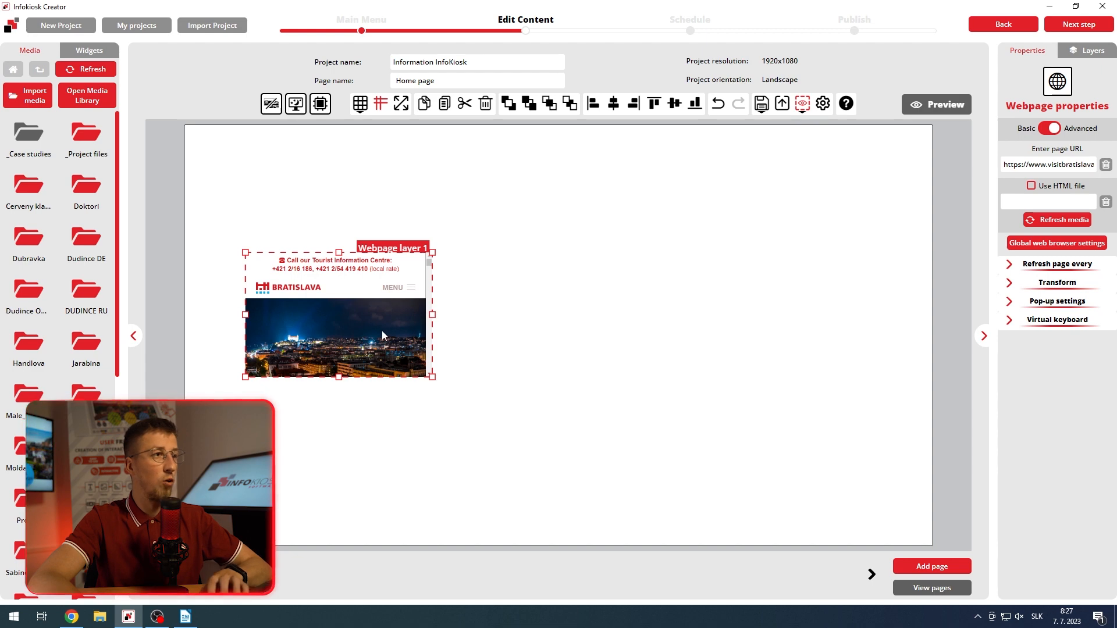
Step: Move the webpage layer toward the canvas's upper-left corner and enlarge it to about 1366 × 837 px
{"action": "left_click_drag", "start_coordinate": [381, 330], "coordinate": [329, 258]}
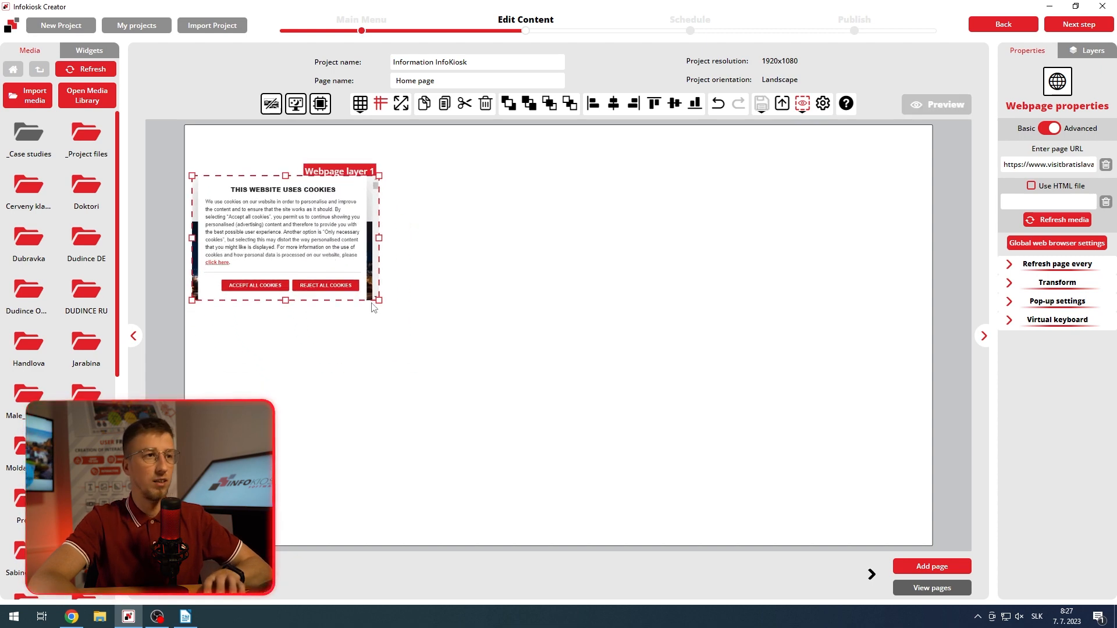
{"action": "left_click_drag", "start_coordinate": [379, 302], "coordinate": [724, 504]}
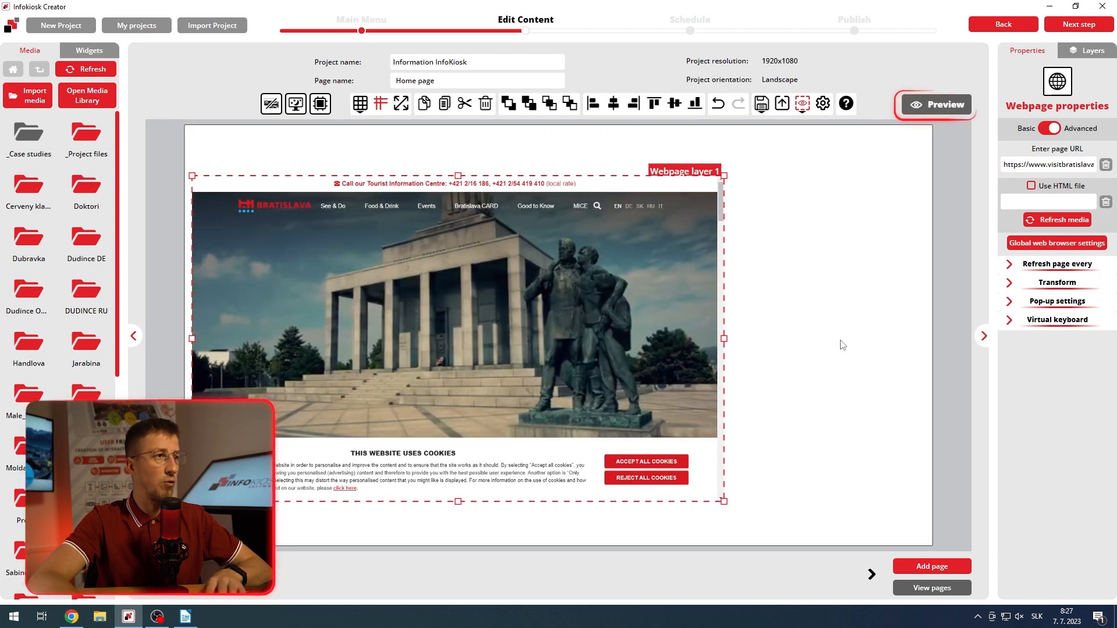
Step: Preview the project, look through the embedded Bratislava website and close its browsing view
{"action": "left_click", "coordinate": [938, 107]}
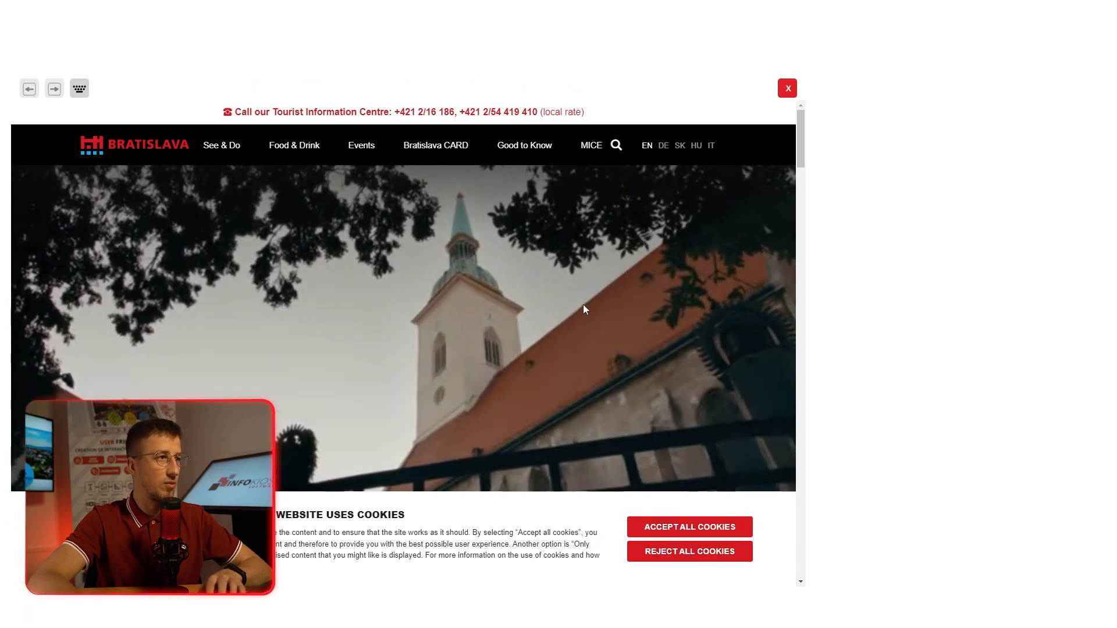
{"action": "scroll", "coordinate": [582, 305], "scroll_direction": "down", "scroll_amount": 3}
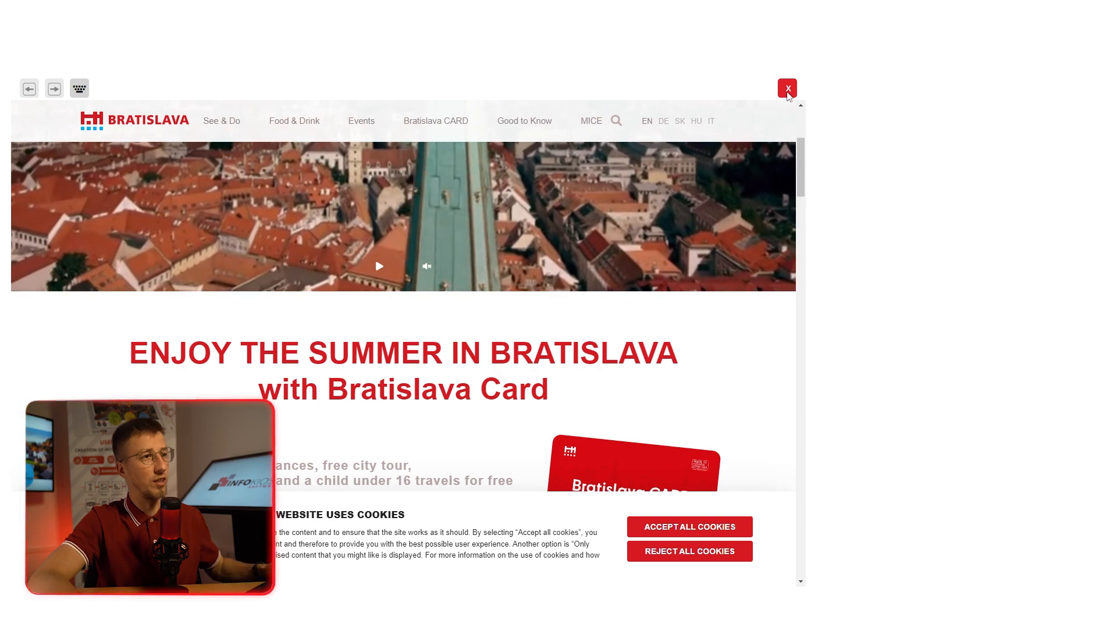
{"action": "left_click", "coordinate": [787, 93]}
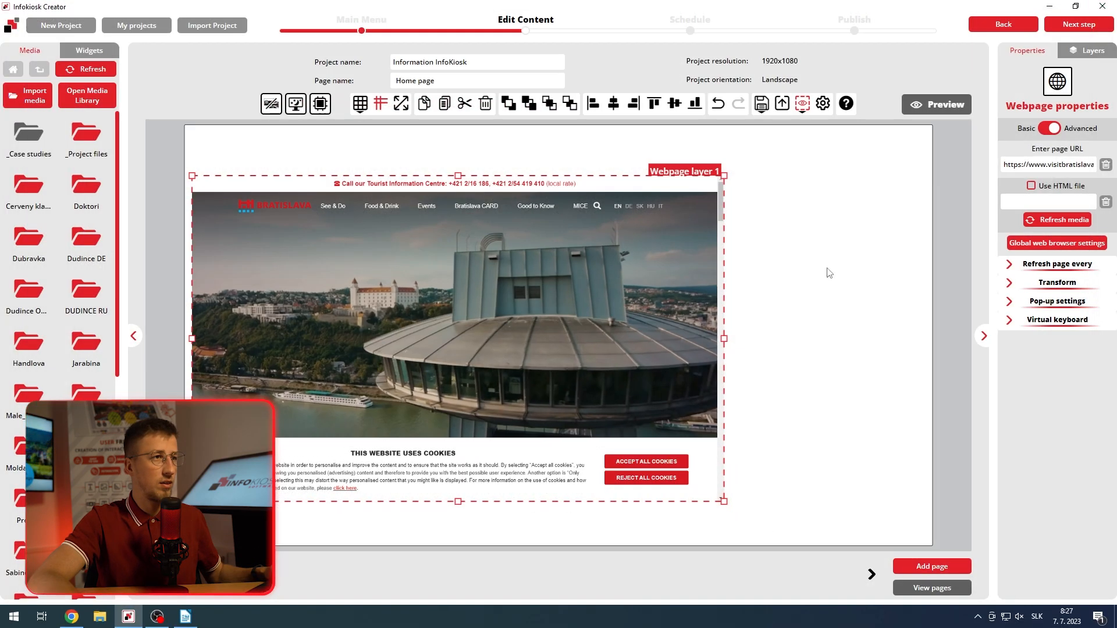
Step: Enable the Fullscreen option for the webpage layer and test opening the website fullscreen in the project preview
{"action": "left_click", "coordinate": [1008, 284]}
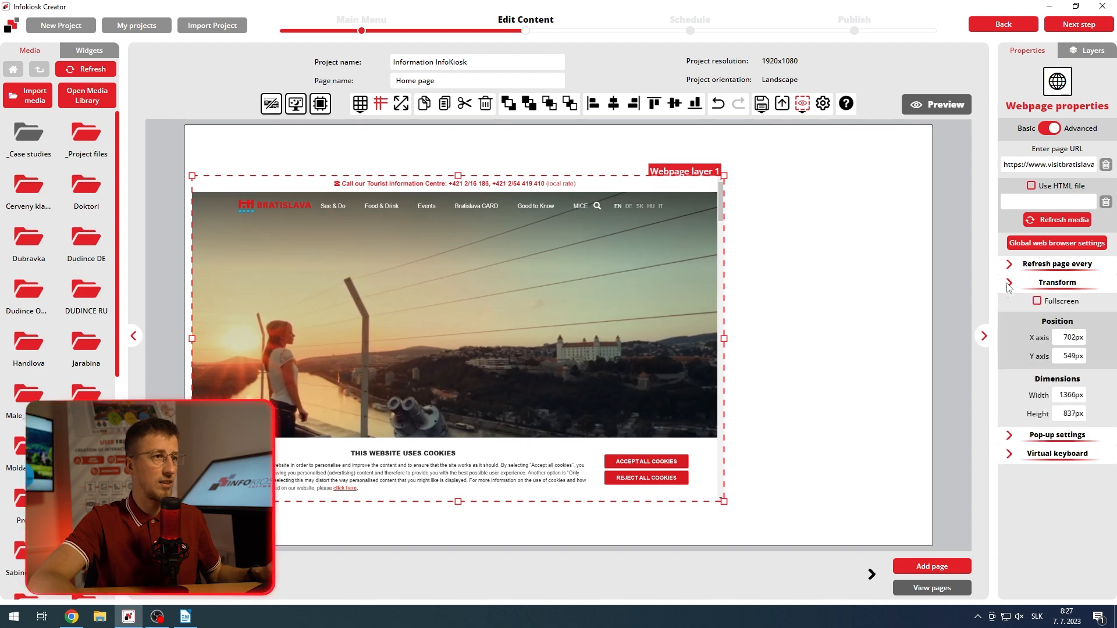
{"action": "left_click", "coordinate": [1038, 305]}
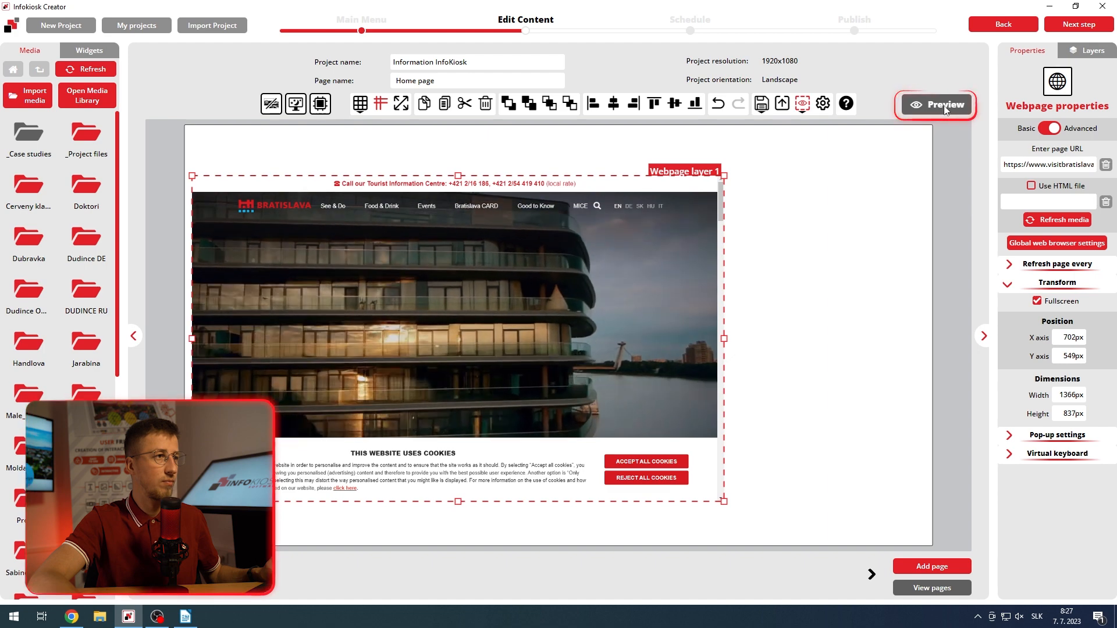
{"action": "left_click", "coordinate": [944, 106]}
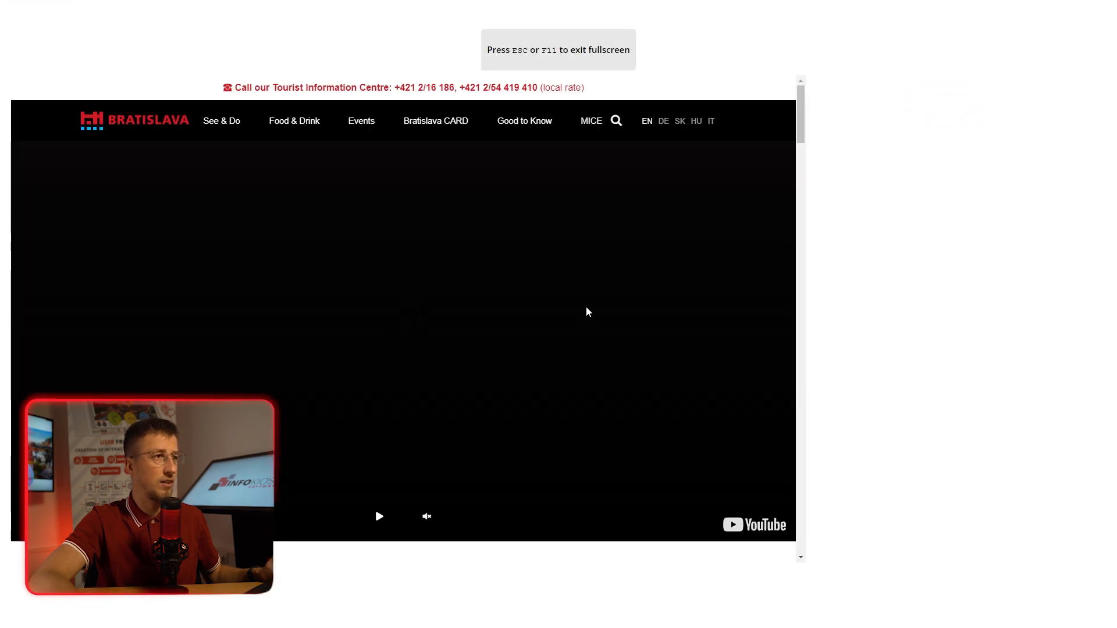
{"action": "left_click", "coordinate": [478, 331]}
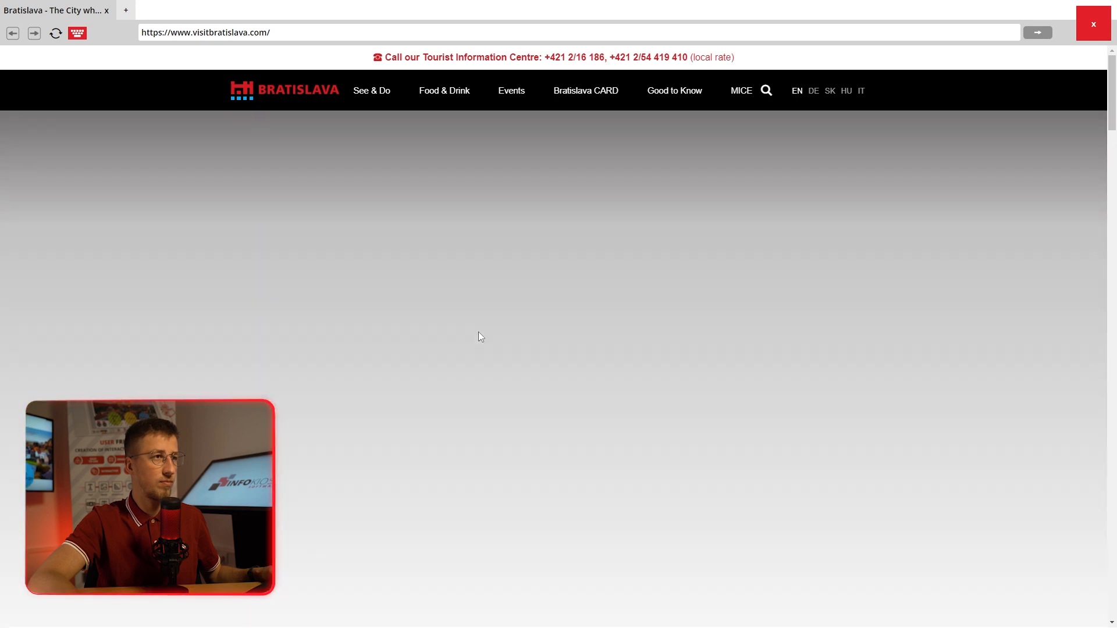
{"action": "scroll", "coordinate": [478, 338], "scroll_direction": "down", "scroll_amount": 3}
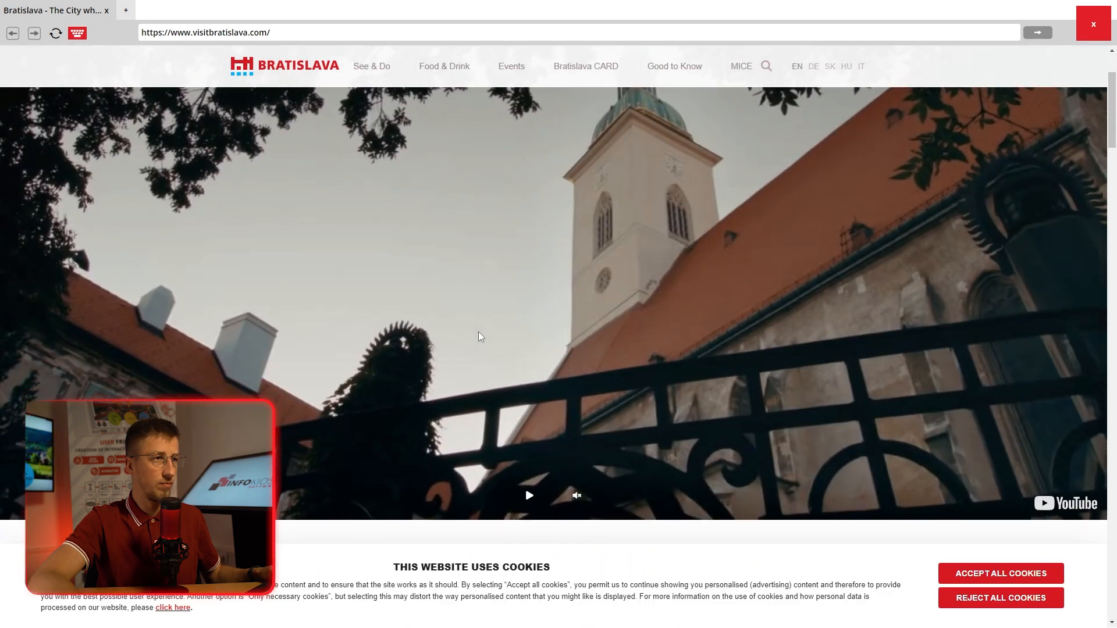
{"action": "scroll", "coordinate": [478, 331], "scroll_direction": "up", "scroll_amount": 3}
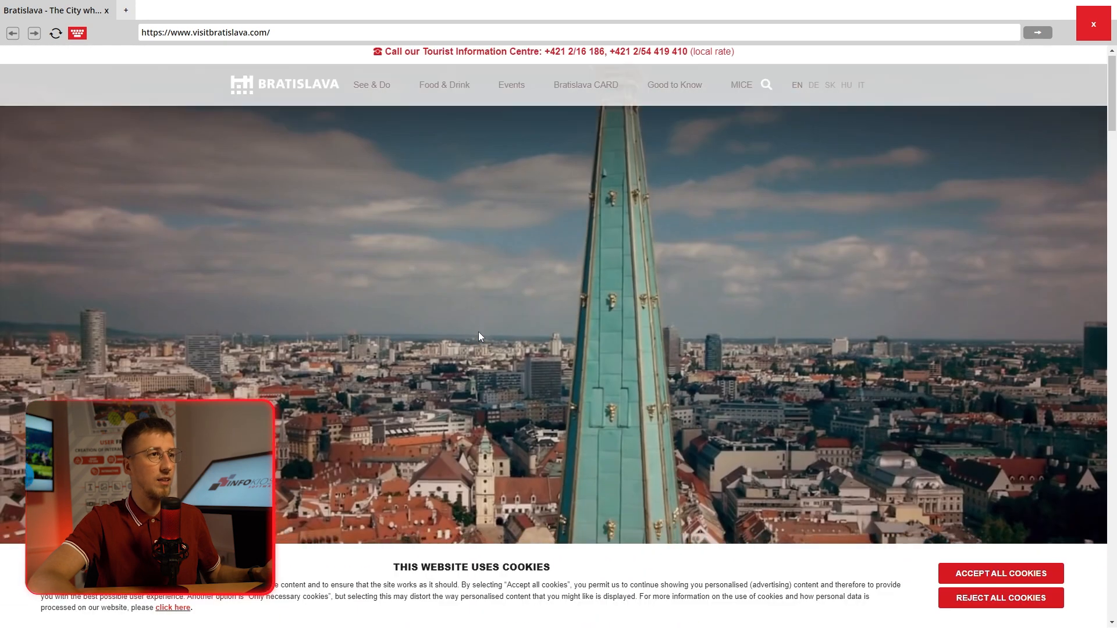
{"action": "left_click", "coordinate": [1091, 26]}
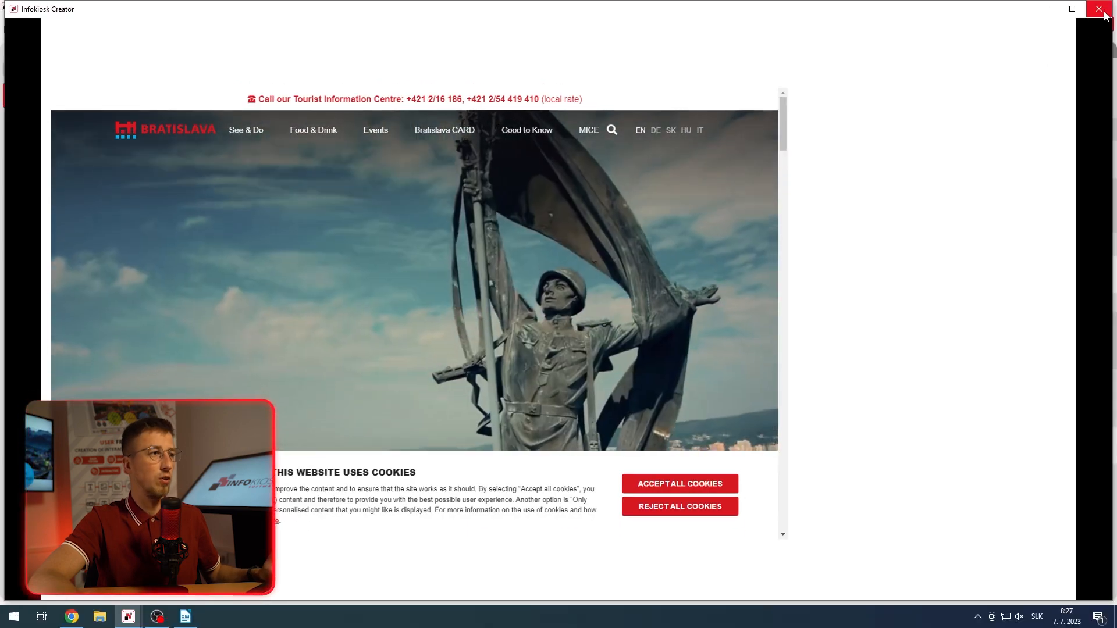
{"action": "left_click", "coordinate": [1101, 10]}
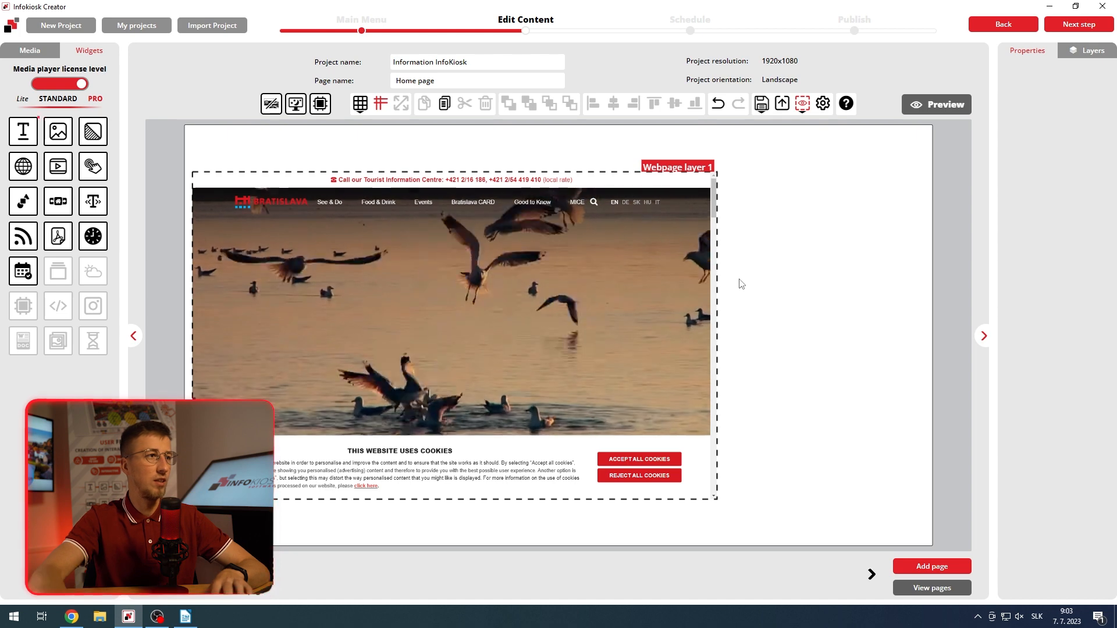
Step: Add a text widget beside the webpage layer, reduce its height to about half, and enter "Official Board"
{"action": "left_click_drag", "start_coordinate": [18, 138], "coordinate": [827, 234]}
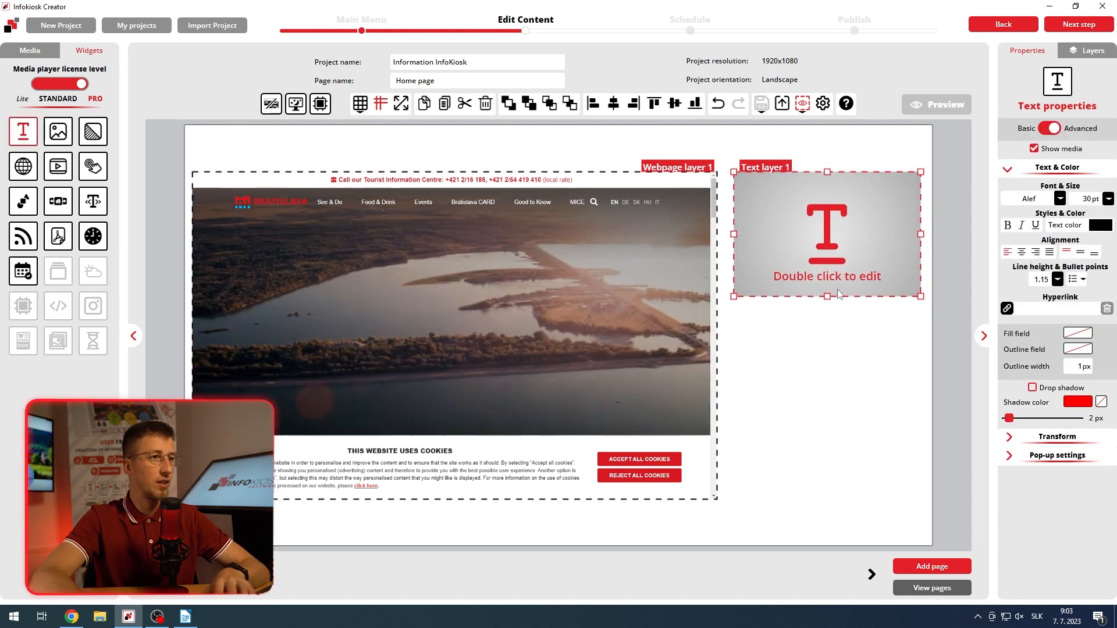
{"action": "left_click_drag", "start_coordinate": [826, 296], "coordinate": [827, 244]}
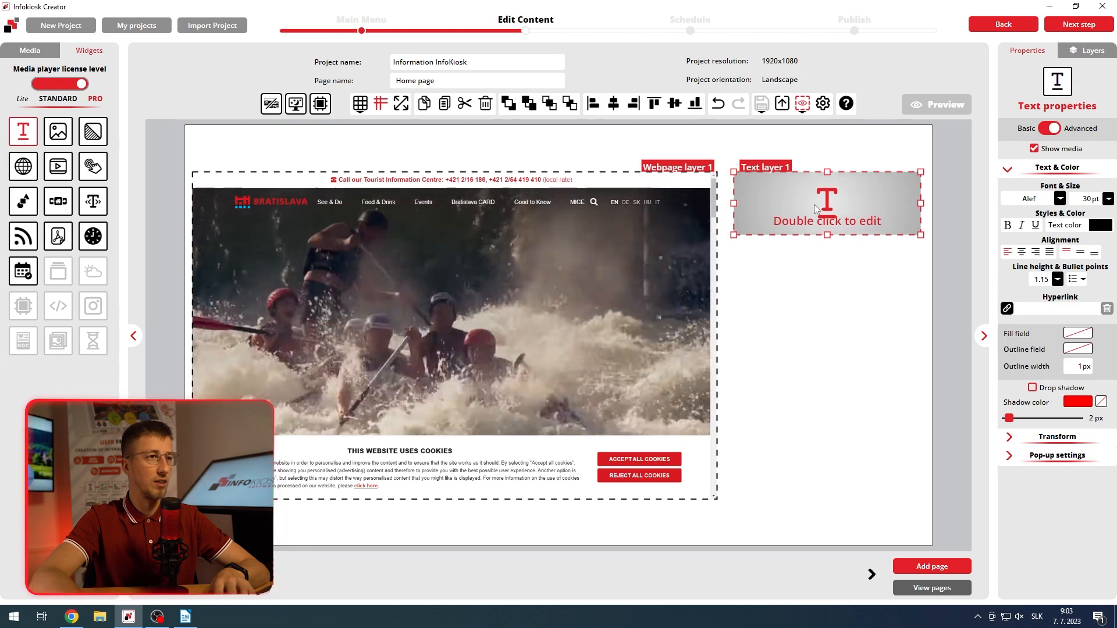
{"action": "double_click", "coordinate": [814, 204]}
{"action": "type", "text": "O"}
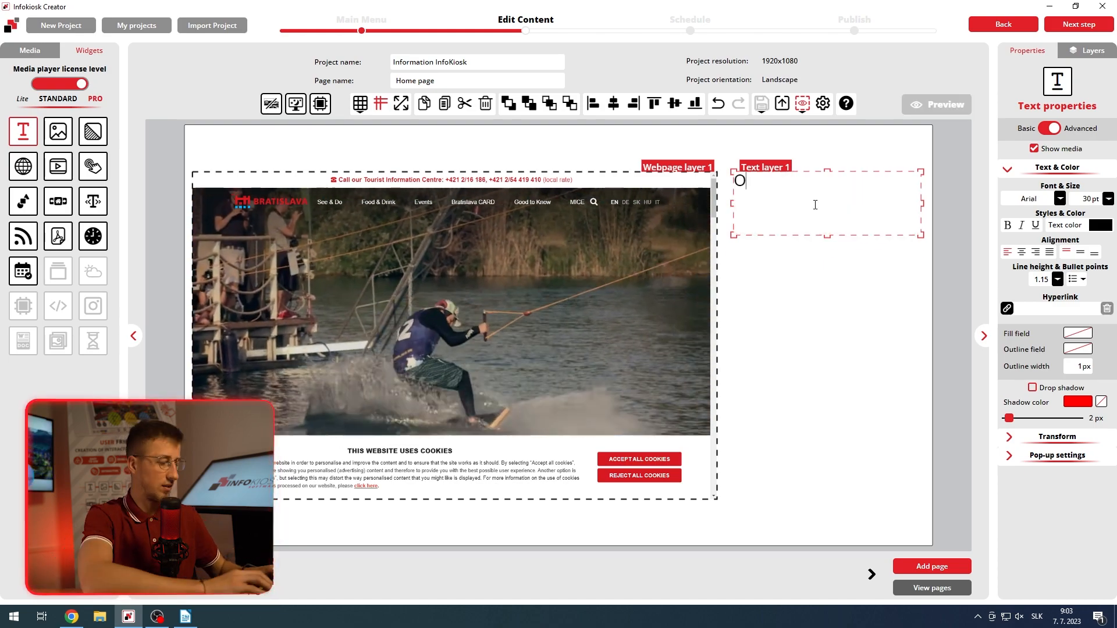
{"action": "type", "text": "fficial Boa"}
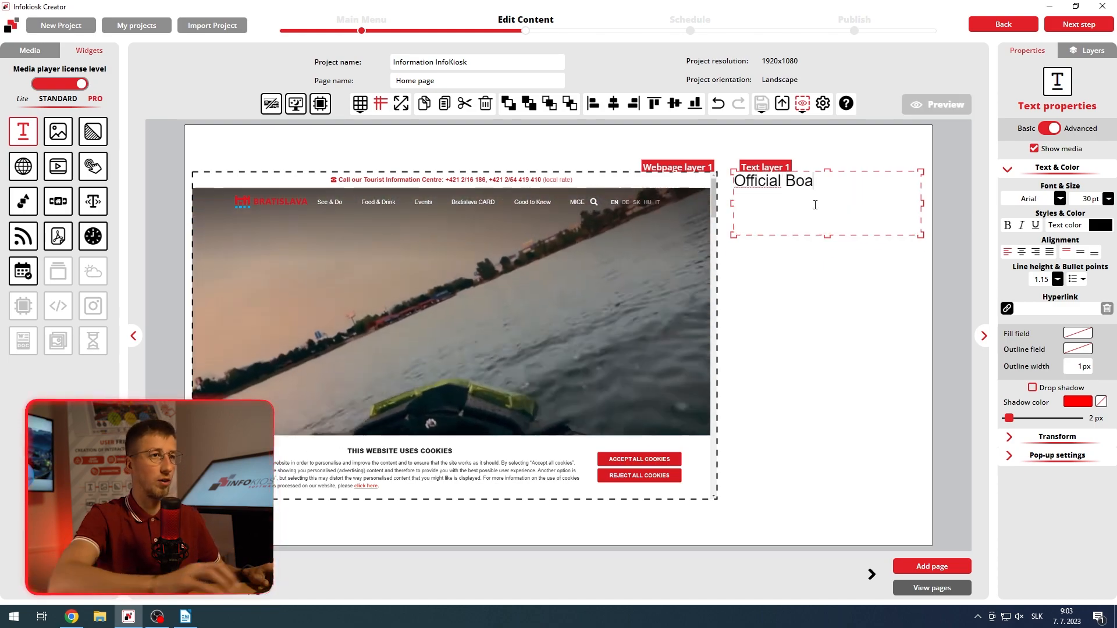
{"action": "type", "text": "rd"}
Step: Set the "Official Board" text to Arial Black and centre it horizontally and vertically in its box
{"action": "left_click_drag", "start_coordinate": [829, 181], "coordinate": [733, 184]}
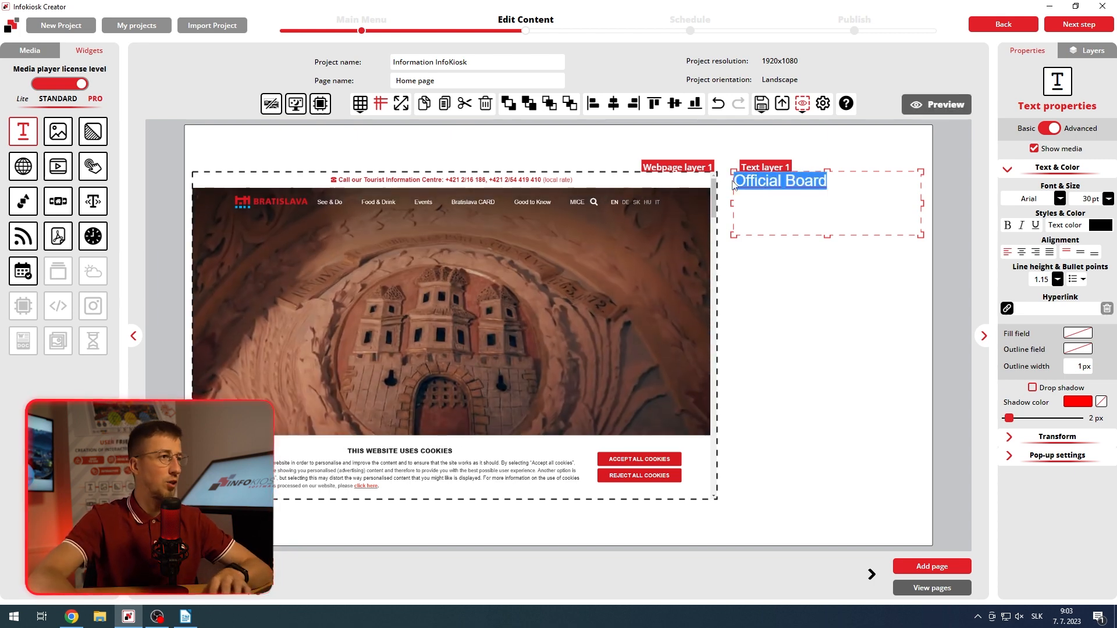
{"action": "left_click", "coordinate": [1060, 198]}
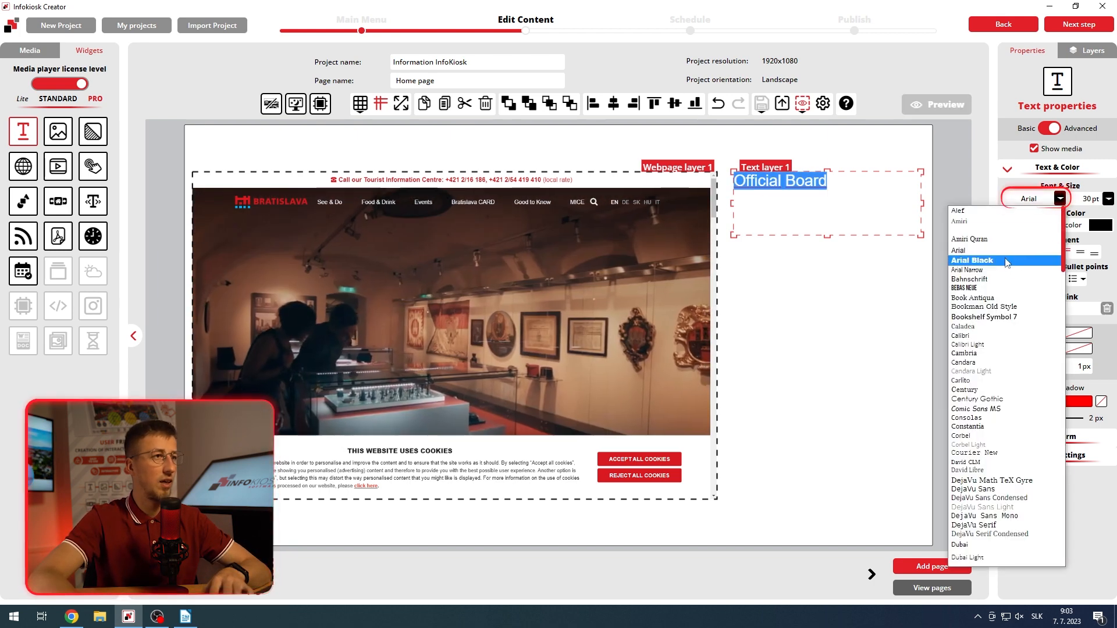
{"action": "left_click", "coordinate": [1006, 261]}
{"action": "left_click", "coordinate": [1022, 252]}
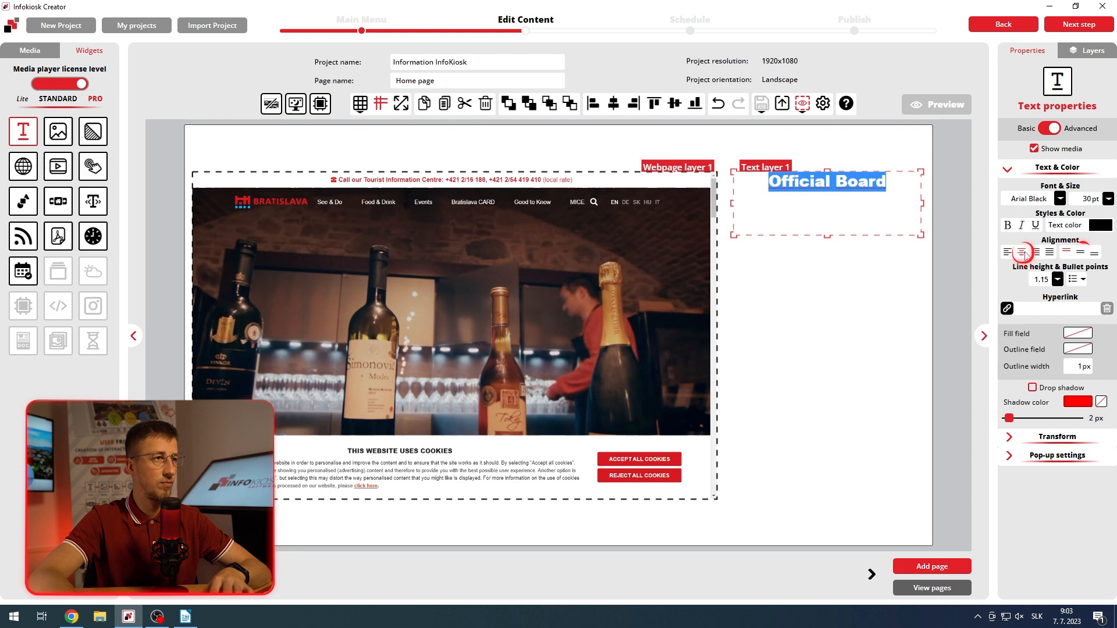
{"action": "left_click", "coordinate": [1080, 253]}
{"action": "left_click", "coordinate": [865, 257]}
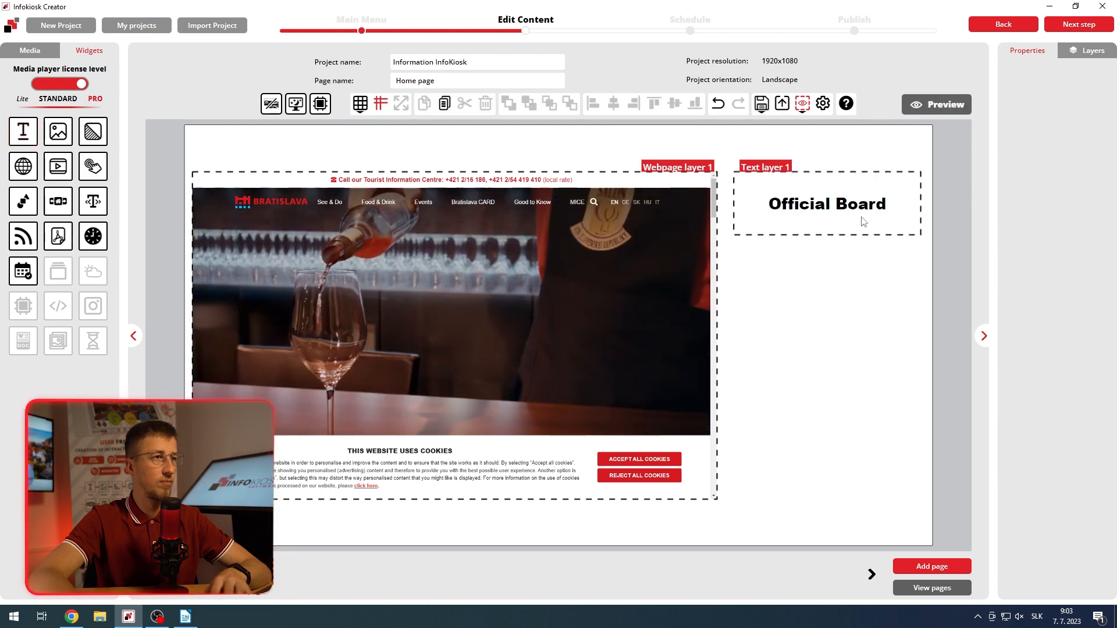
Step: Fill the "Official Board" text box with the red sampled from the Bratislava website logo
{"action": "left_click", "coordinate": [863, 222]}
{"action": "left_click", "coordinate": [1076, 334]}
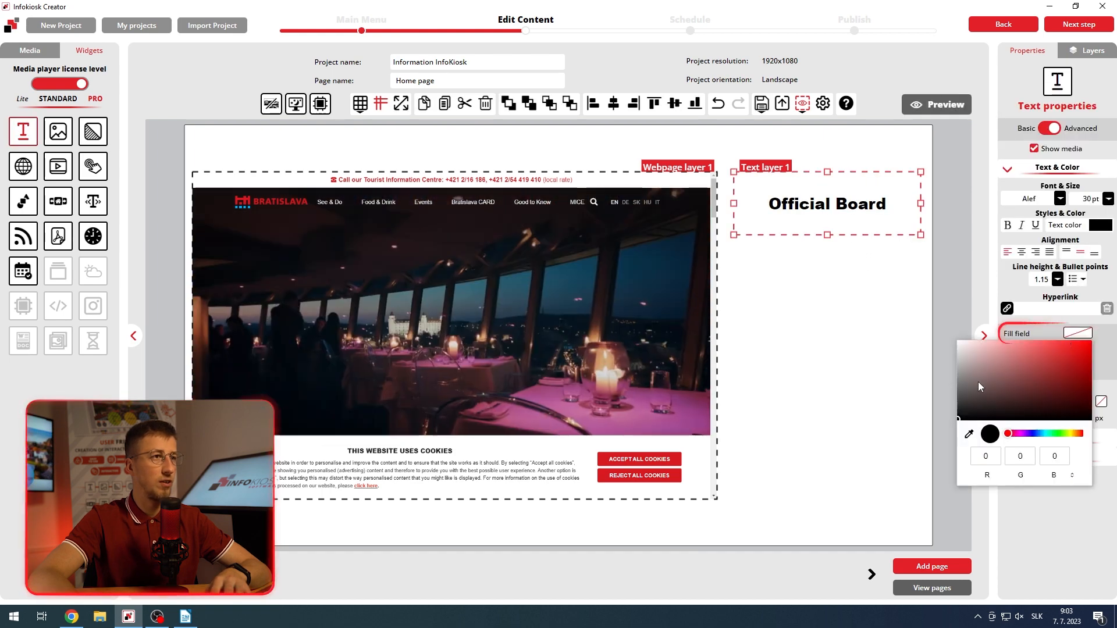
{"action": "left_click", "coordinate": [969, 434]}
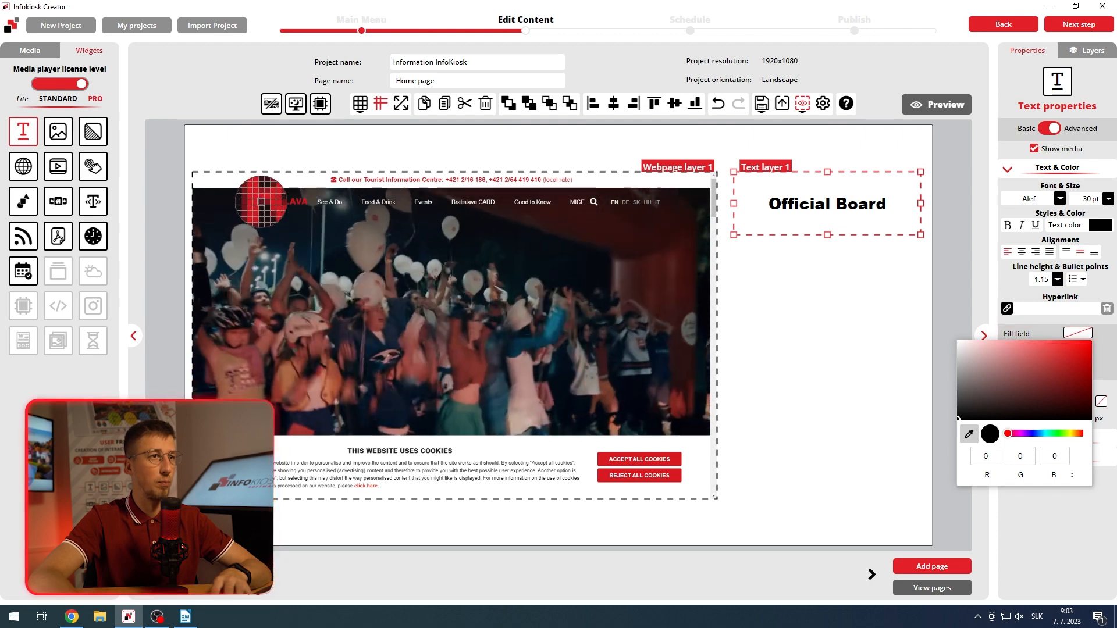
{"action": "left_click", "coordinate": [261, 202]}
{"action": "left_click", "coordinate": [803, 273]}
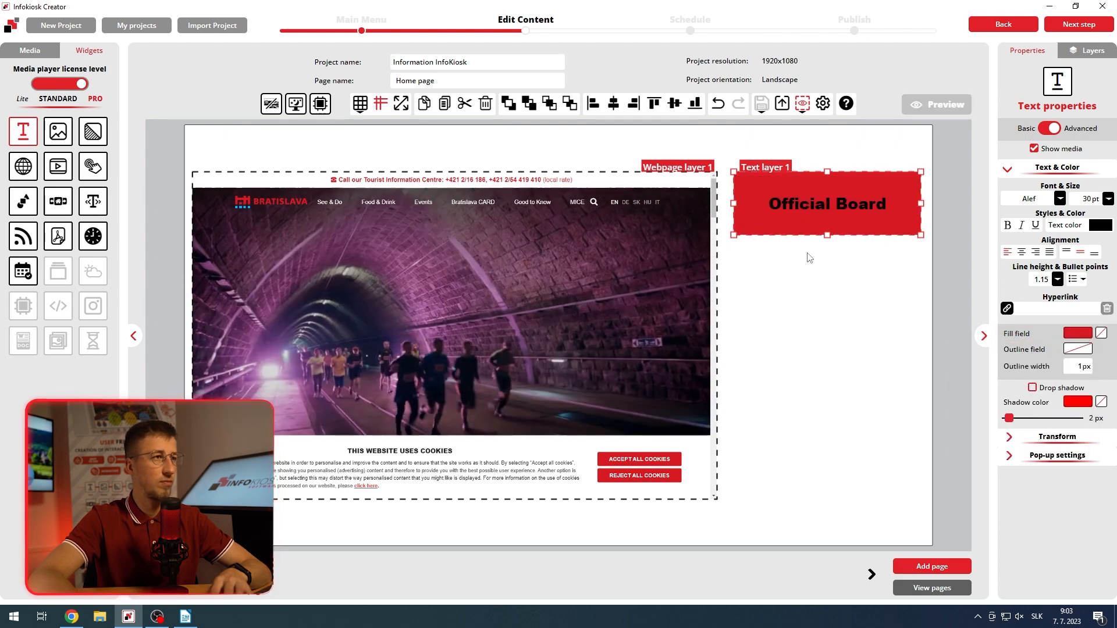
Step: Change the "Official Board" text colour to white (255, 255, 255)
{"action": "double_click", "coordinate": [812, 209]}
{"action": "left_click_drag", "start_coordinate": [894, 207], "coordinate": [777, 204]}
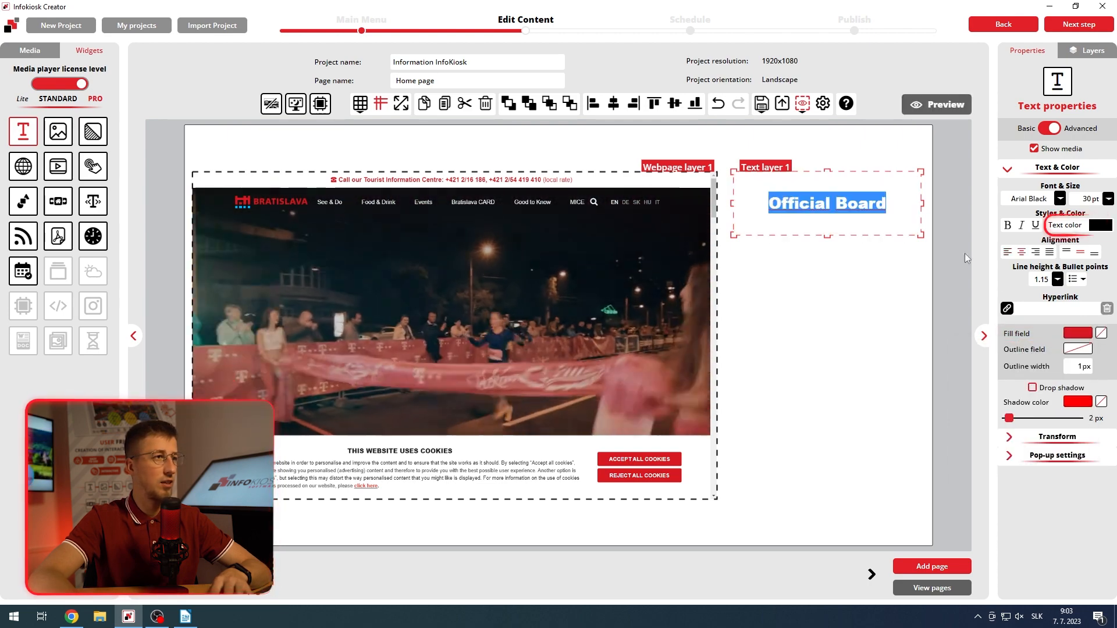
{"action": "left_click", "coordinate": [1099, 225]}
{"action": "left_click", "coordinate": [994, 256]}
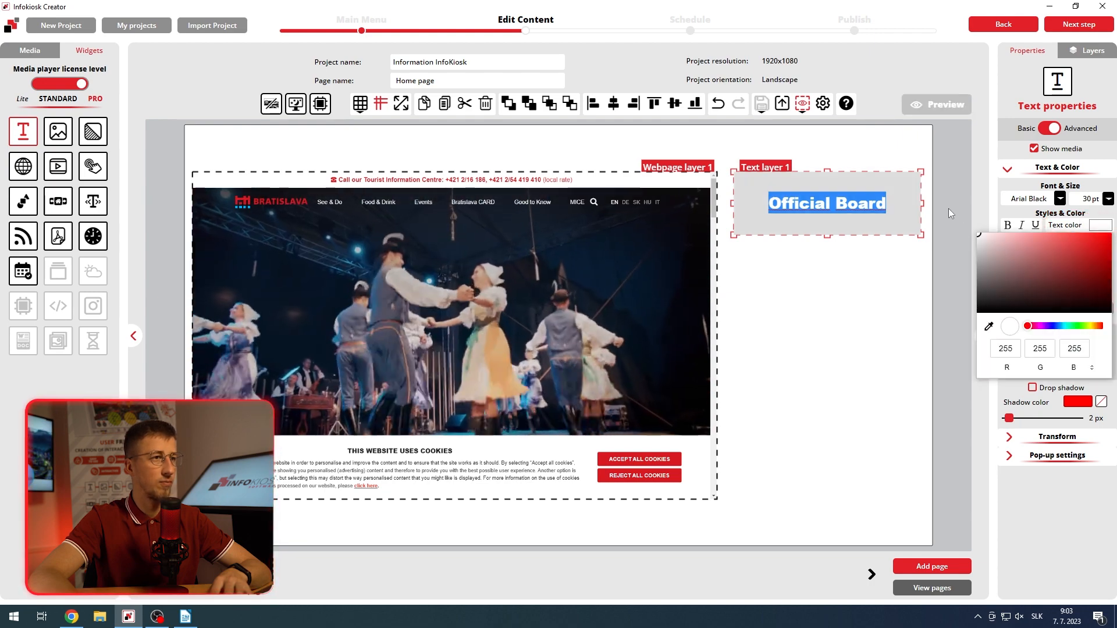
{"action": "left_click", "coordinate": [878, 280]}
{"action": "left_click", "coordinate": [853, 220]}
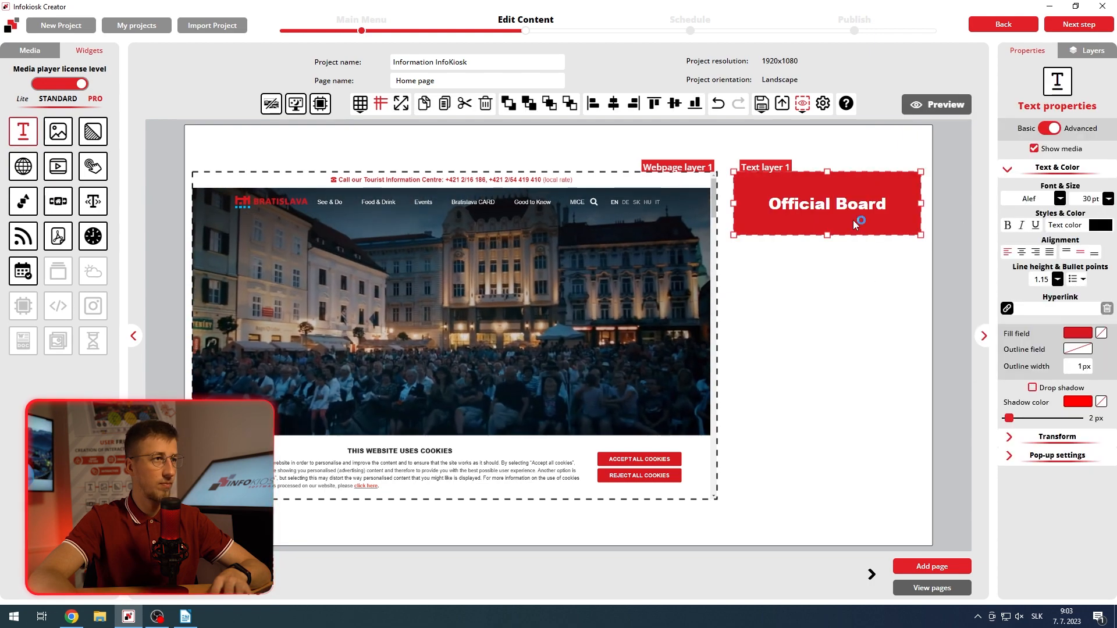
Step: Duplicate the "Official Board" text box three times and stack the copies beneath it in one aligned, evenly spaced column
{"action": "key", "text": "ctrl+c"}
{"action": "key", "text": "ctrl+v"}
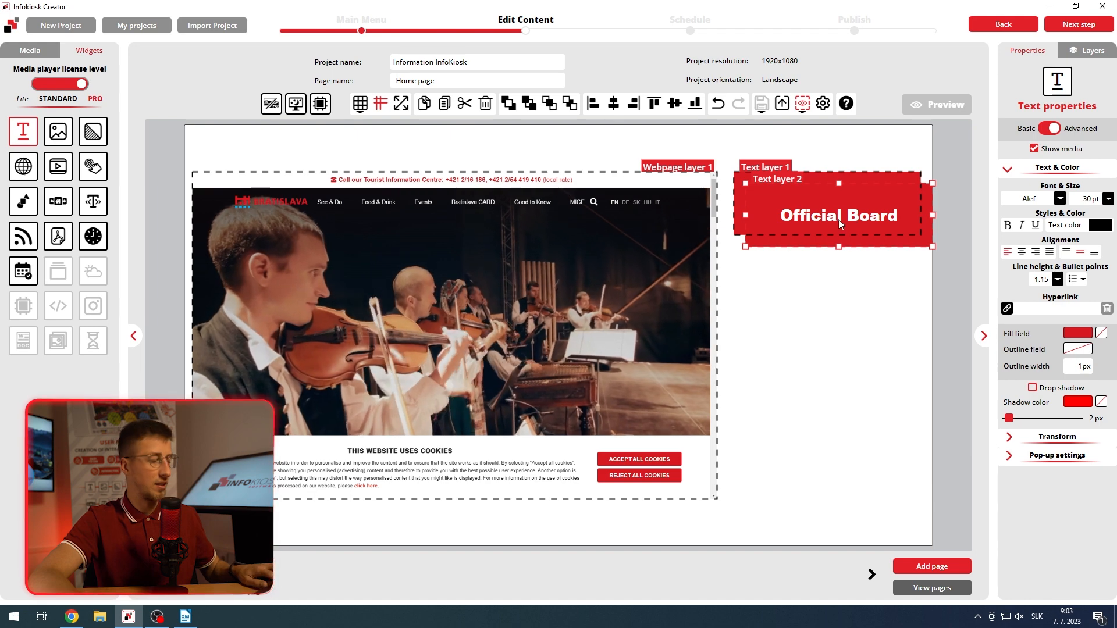
{"action": "left_click_drag", "start_coordinate": [853, 220], "coordinate": [824, 470]}
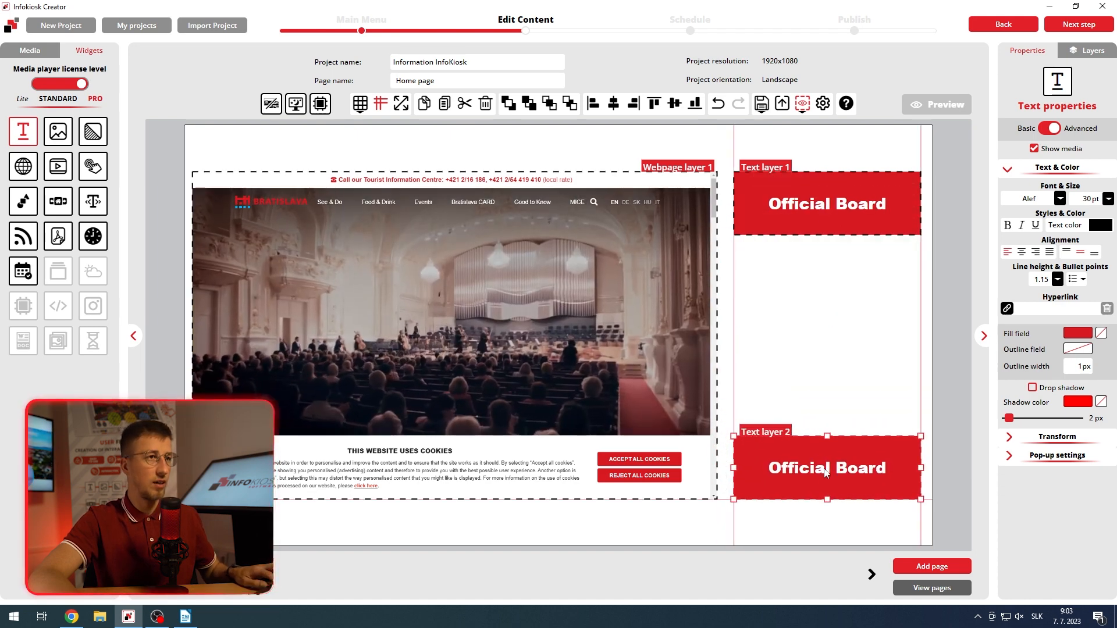
{"action": "key", "text": "ctrl+v"}
{"action": "left_click_drag", "start_coordinate": [823, 248], "coordinate": [817, 390]}
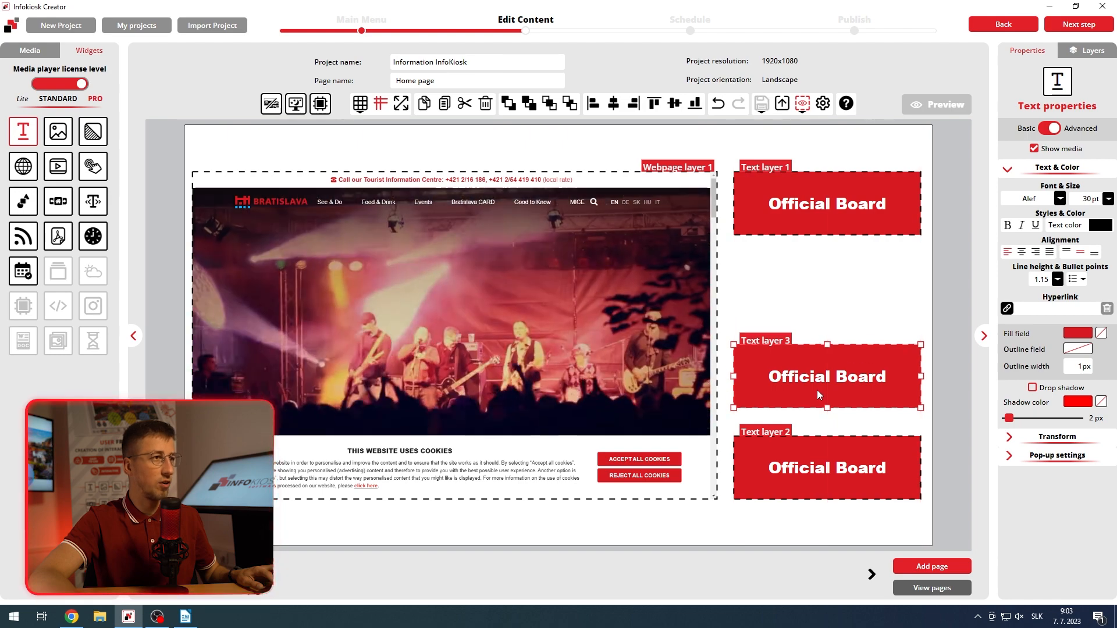
{"action": "key", "text": "ctrl+v"}
{"action": "left_click_drag", "start_coordinate": [830, 271], "coordinate": [827, 317]}
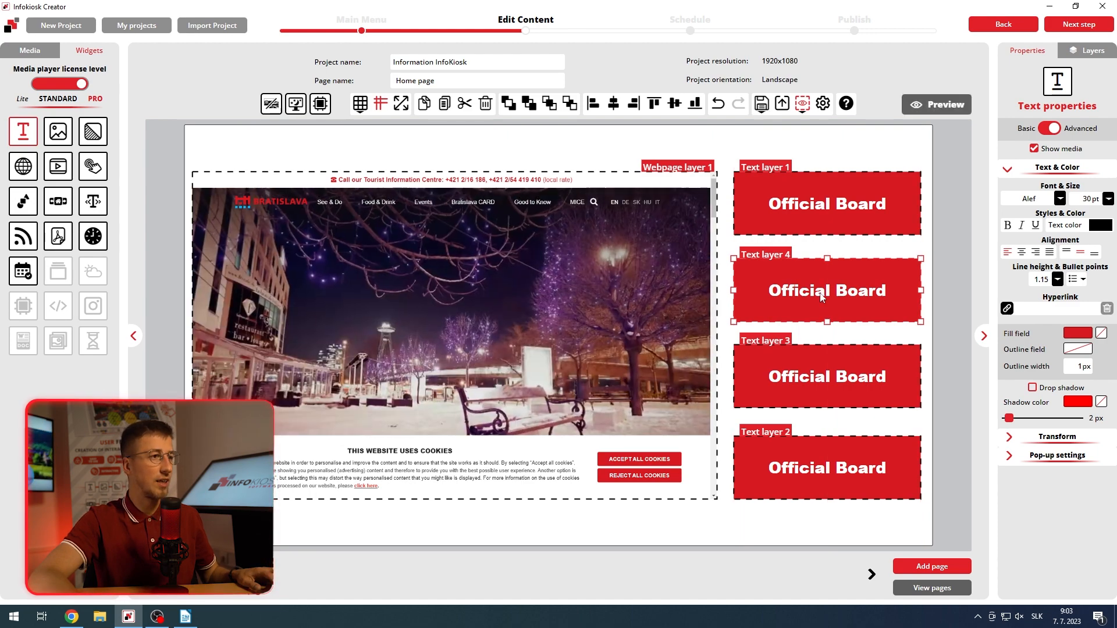
Step: Replace the second box's text with "Things To Do" and the third box's text with "Events"
{"action": "double_click", "coordinate": [822, 297]}
{"action": "left_click_drag", "start_coordinate": [887, 290], "coordinate": [779, 290]}
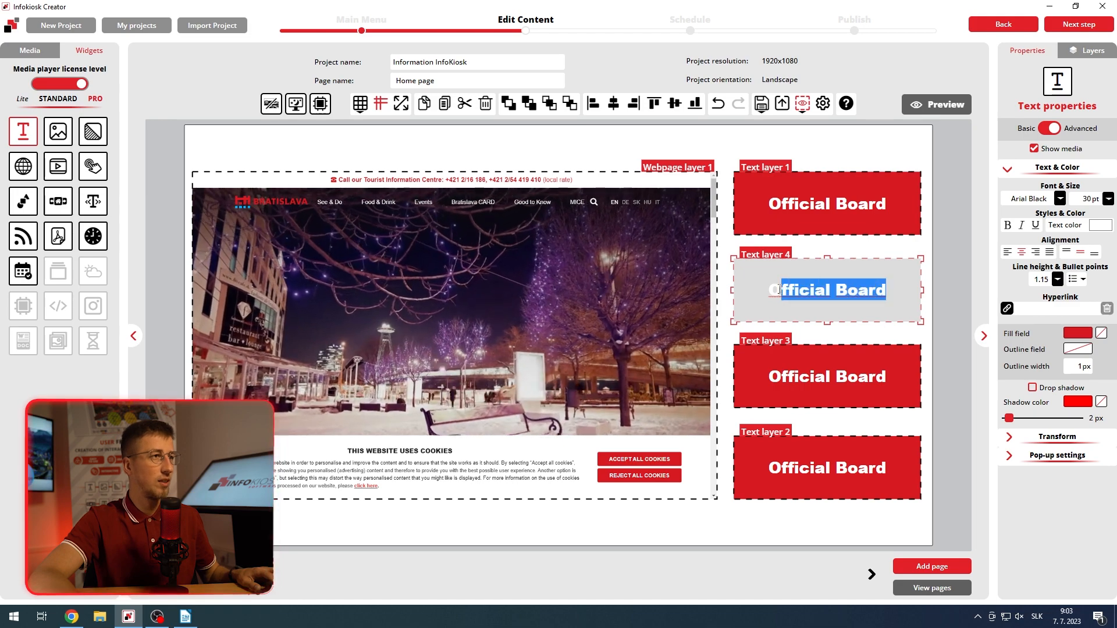
{"action": "type", "text": "Things To Do"}
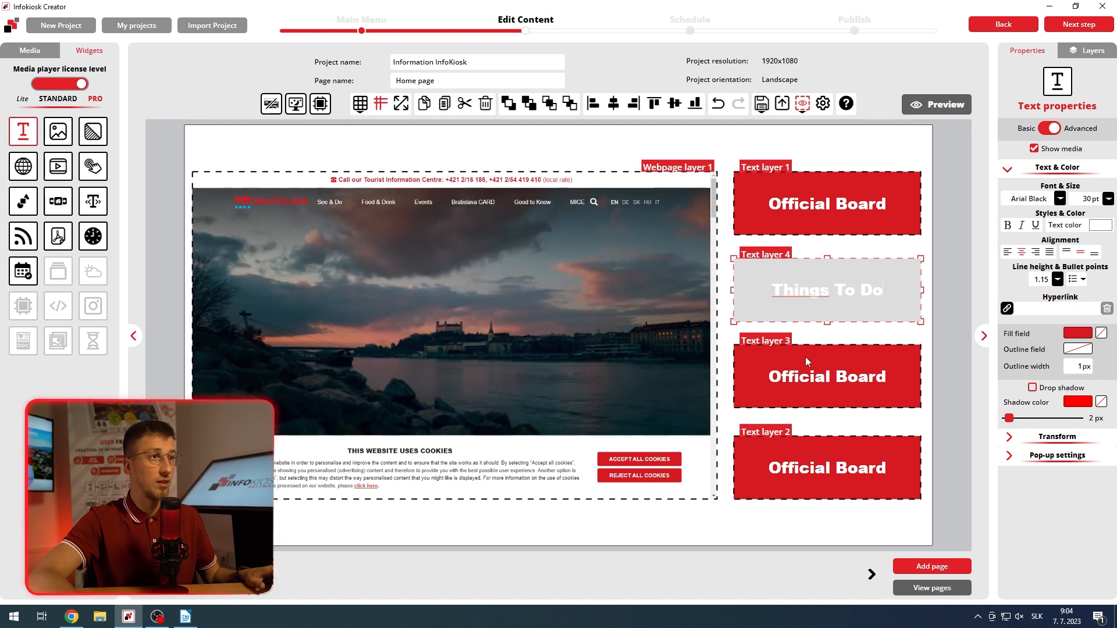
{"action": "left_click", "coordinate": [815, 361]}
{"action": "left_click", "coordinate": [887, 375]}
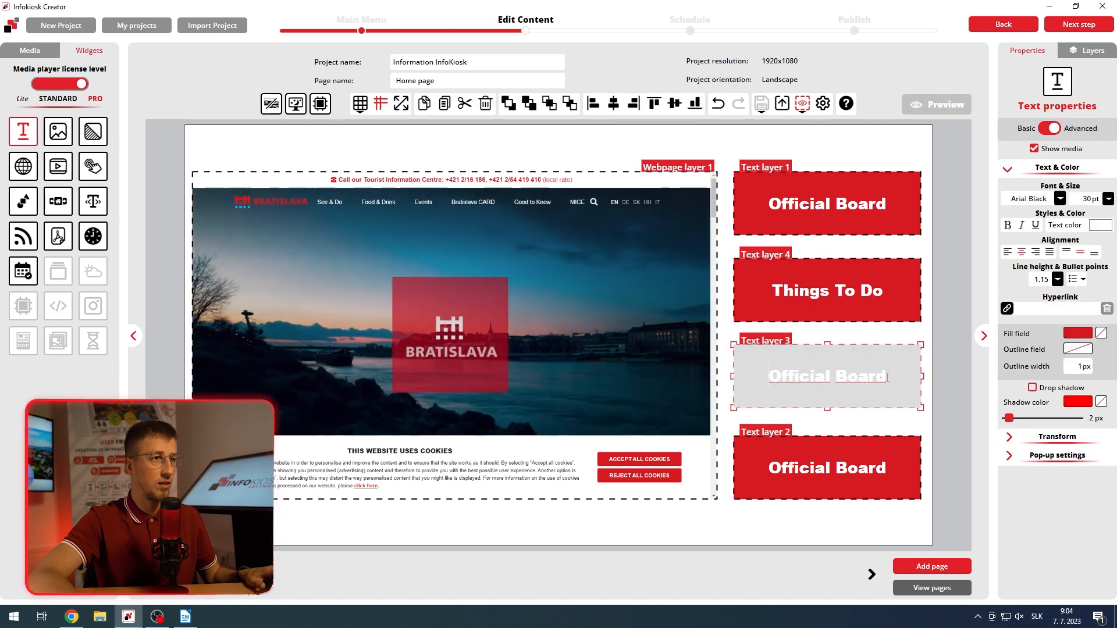
{"action": "left_click_drag", "start_coordinate": [887, 376], "coordinate": [772, 372]}
{"action": "type", "text": "Events"}
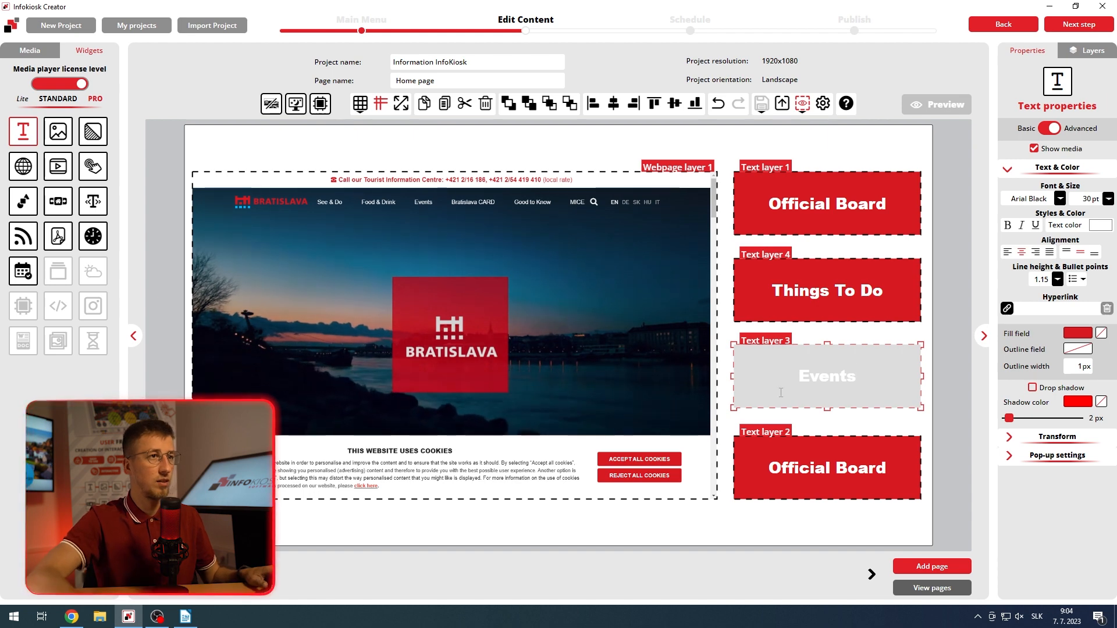
{"action": "left_click", "coordinate": [804, 423]}
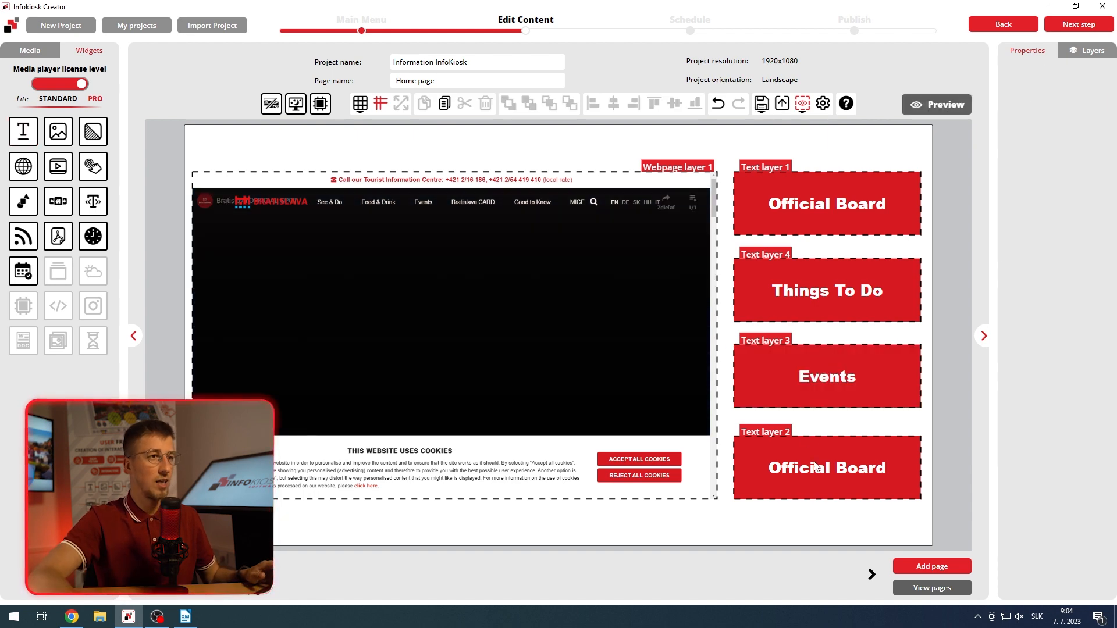
Step: Replace the text of the lowest box with "Bratislava Card"
{"action": "double_click", "coordinate": [827, 468]}
{"action": "left_click_drag", "start_coordinate": [888, 468], "coordinate": [765, 472]}
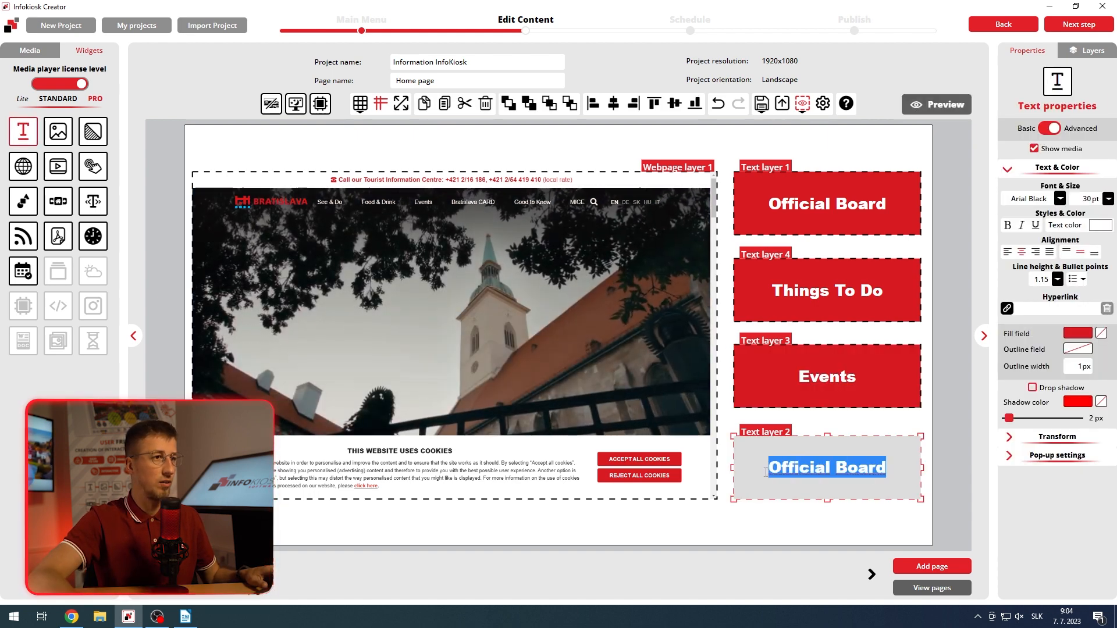
{"action": "type", "text": "Bratislava Card"}
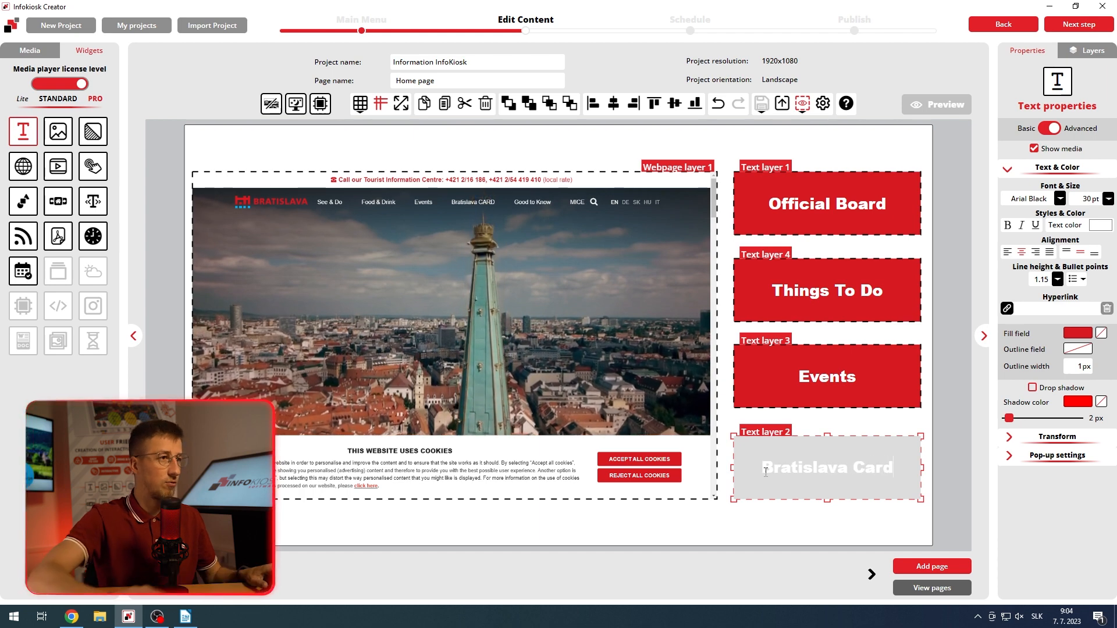
{"action": "left_click", "coordinate": [797, 521]}
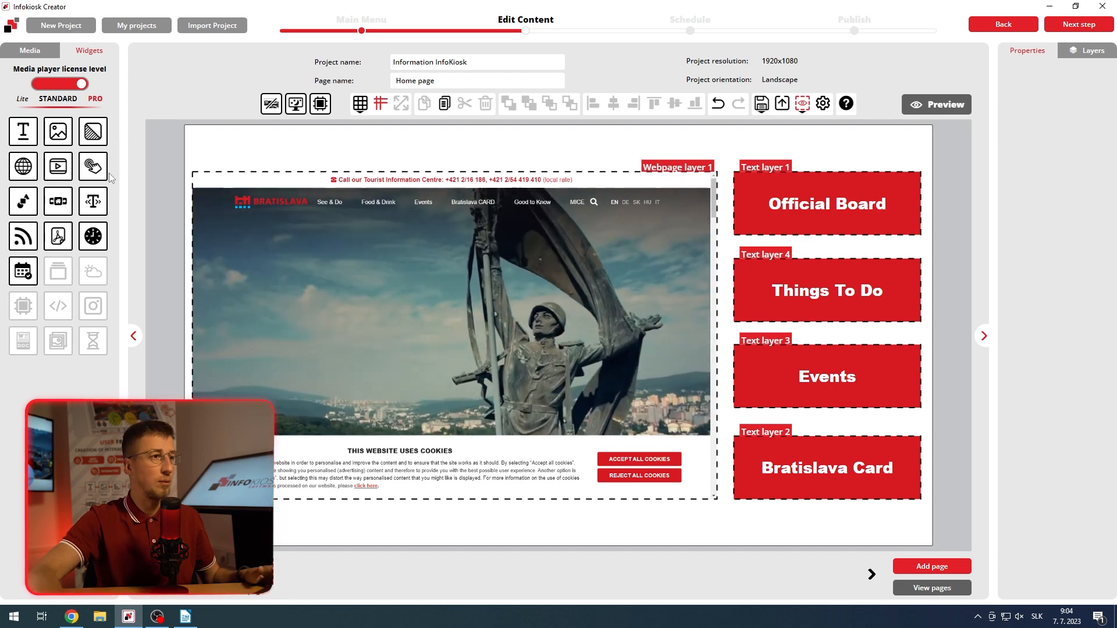
Step: Add a touch widget and fit it exactly over the "Official Board" text box
{"action": "left_click_drag", "start_coordinate": [97, 176], "coordinate": [791, 233]}
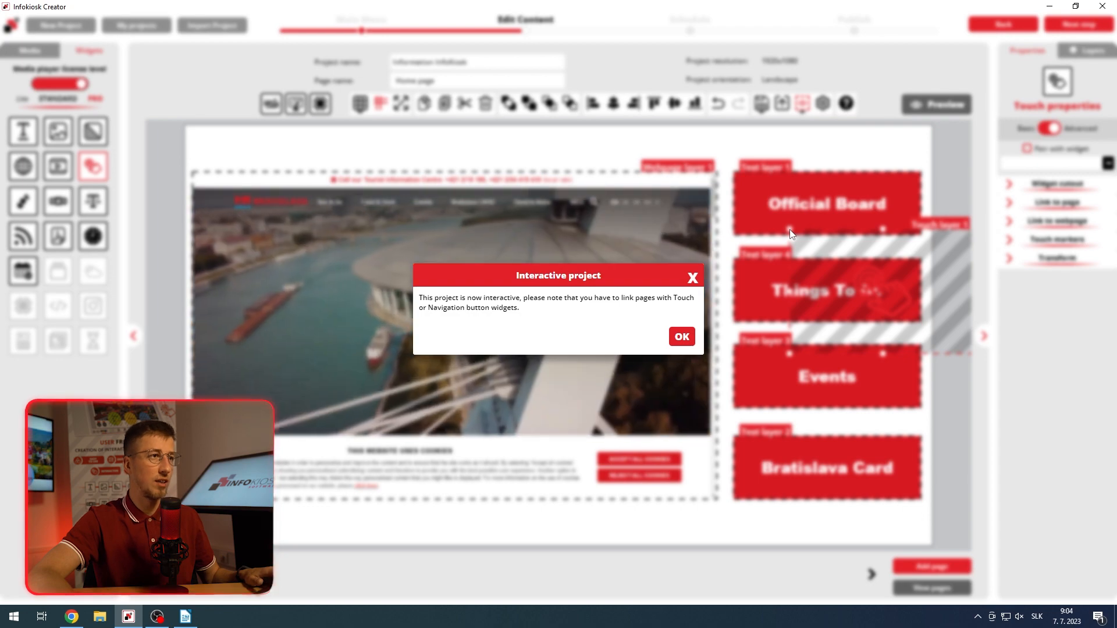
{"action": "left_click", "coordinate": [681, 337]}
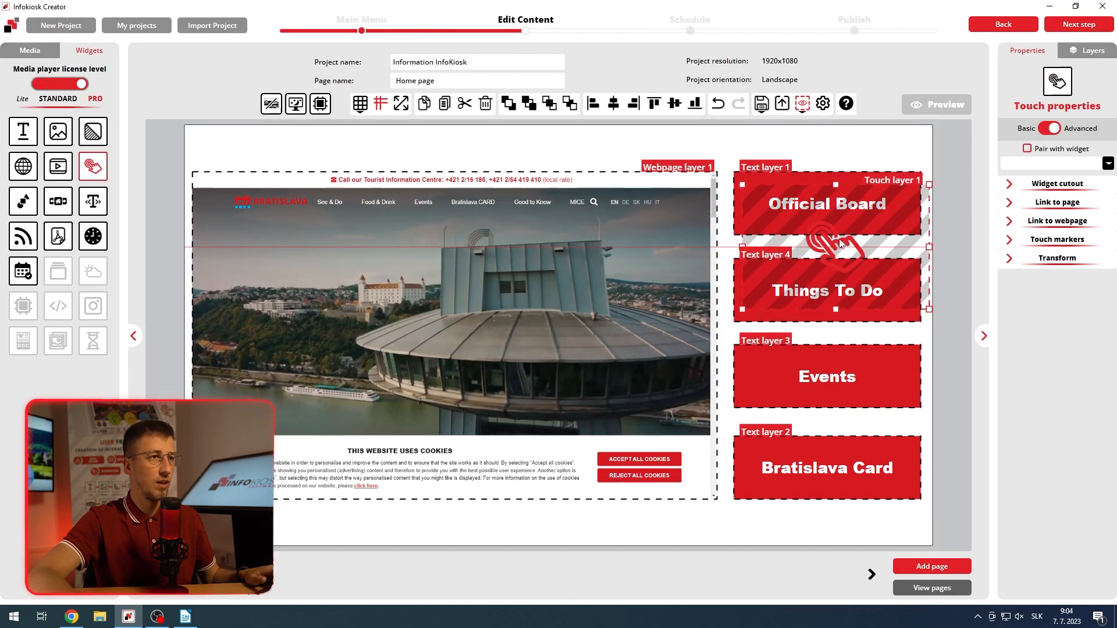
{"action": "left_click_drag", "start_coordinate": [844, 252], "coordinate": [832, 227]}
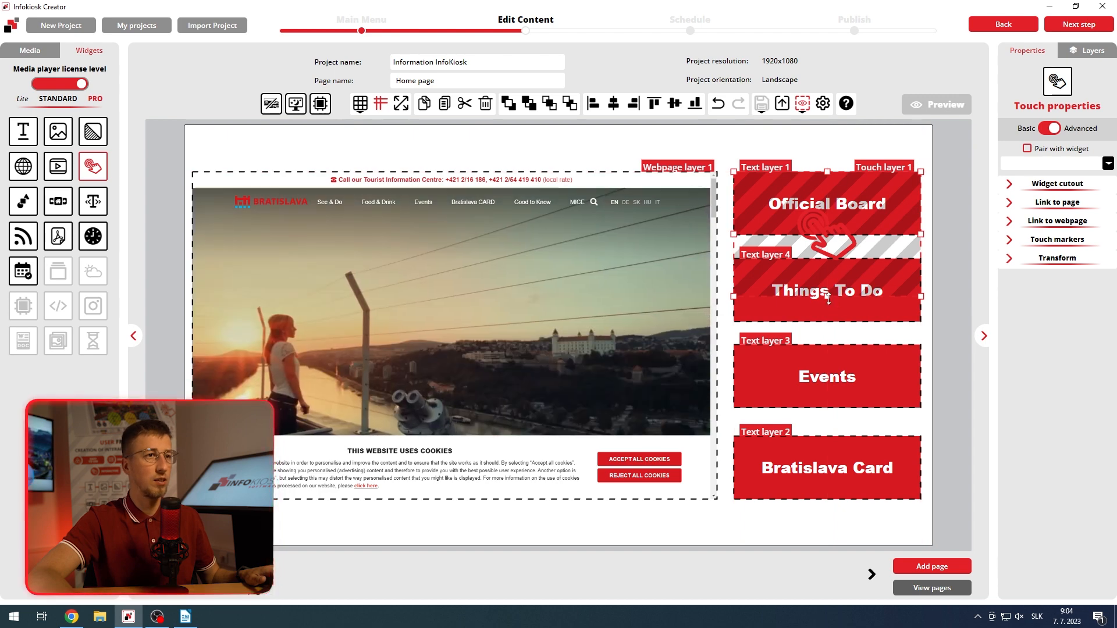
{"action": "left_click_drag", "start_coordinate": [828, 300], "coordinate": [822, 239]}
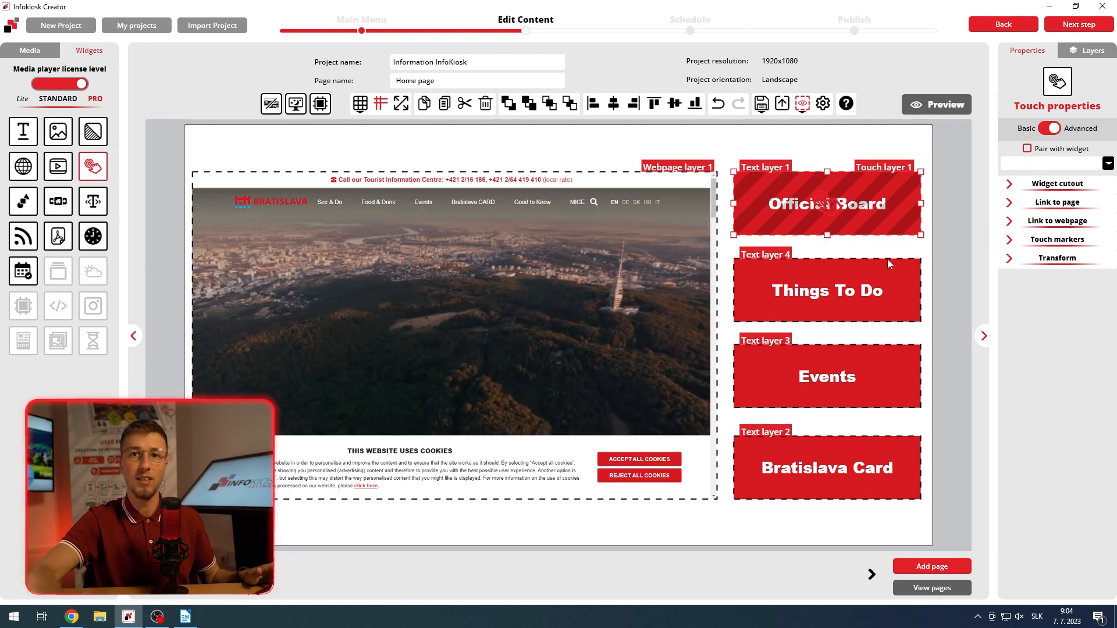
Step: Link the "Official Board" touch area to bratislava.sk/en/city-of-bratislava/transparent-city/official-noticeboard, copying the address from the Official Noticeboard page open in Chrome
{"action": "left_click", "coordinate": [1010, 222]}
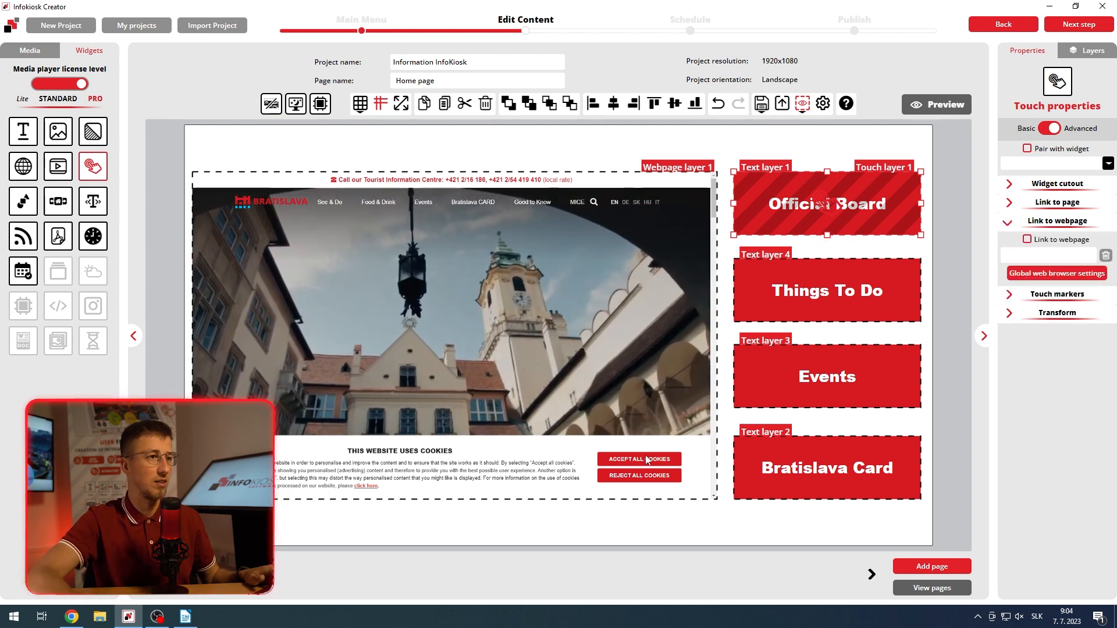
{"action": "left_click", "coordinate": [72, 617]}
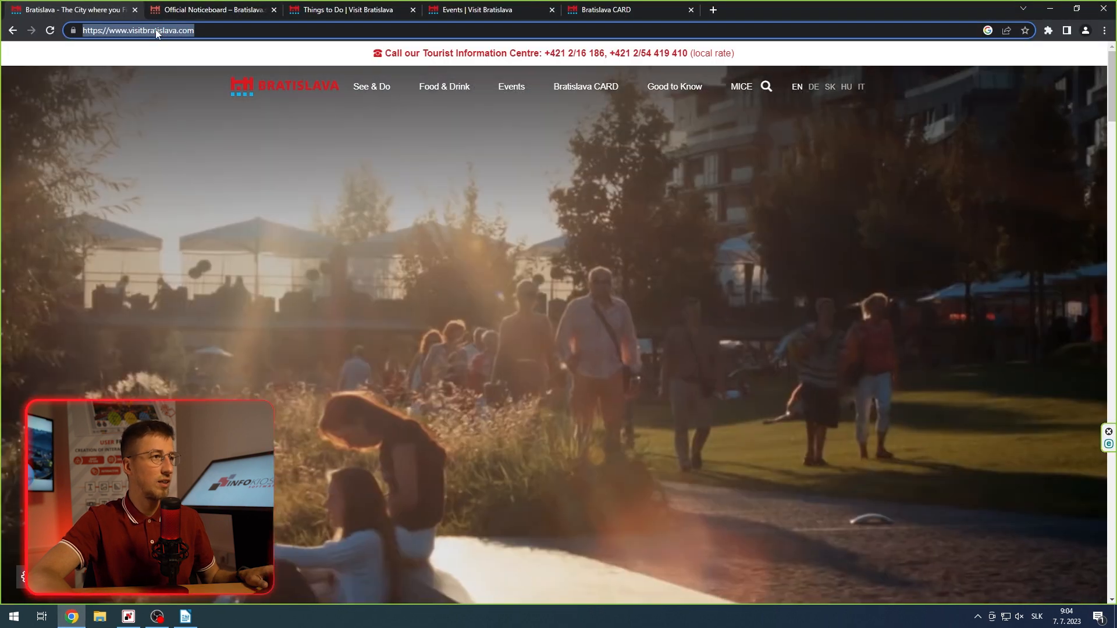
{"action": "left_click", "coordinate": [213, 10]}
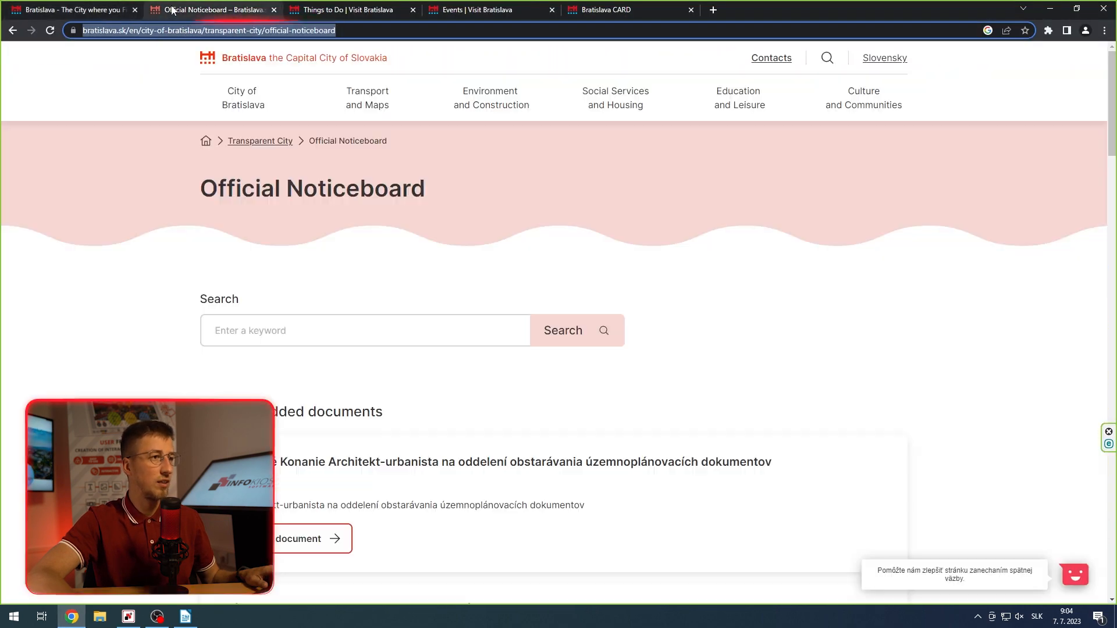
{"action": "right_click", "coordinate": [308, 31]}
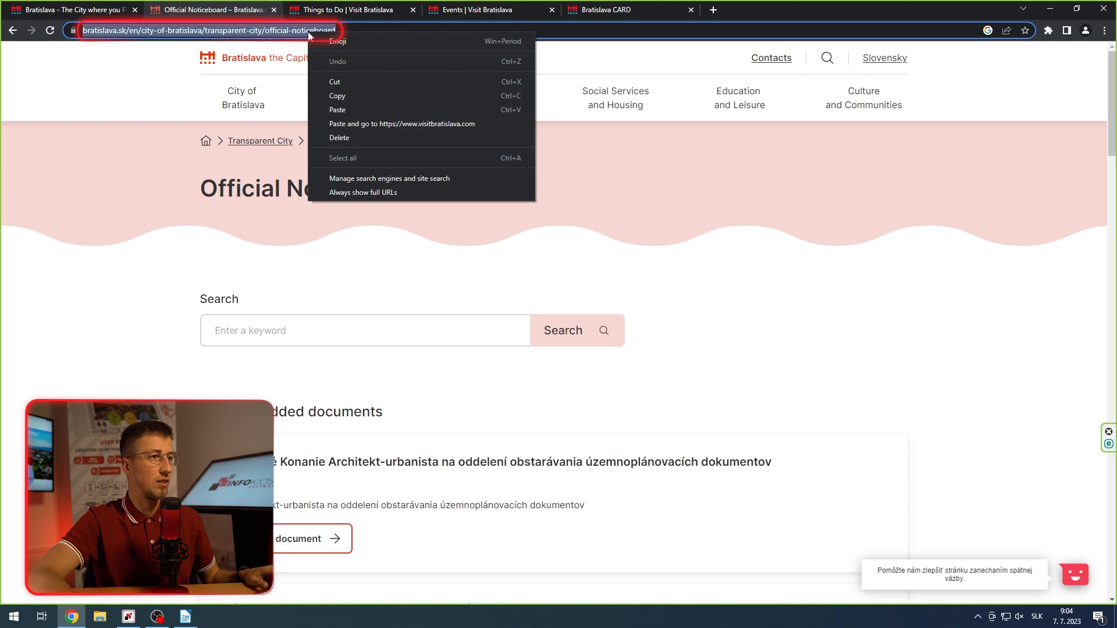
{"action": "left_click", "coordinate": [354, 95]}
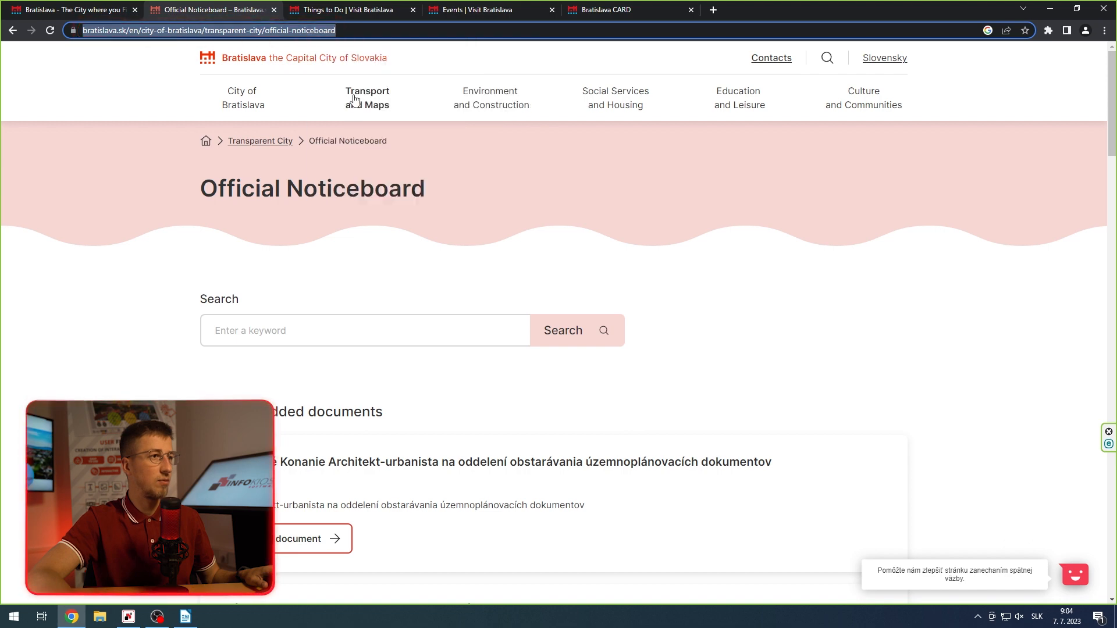
{"action": "left_click", "coordinate": [129, 616]}
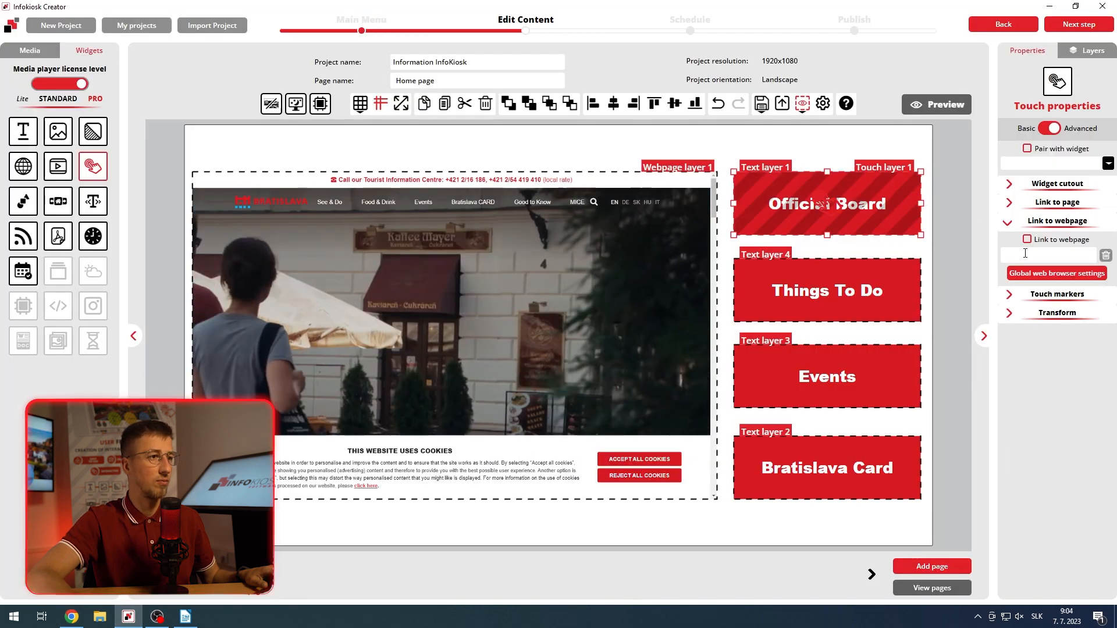
{"action": "left_click", "coordinate": [1025, 253]}
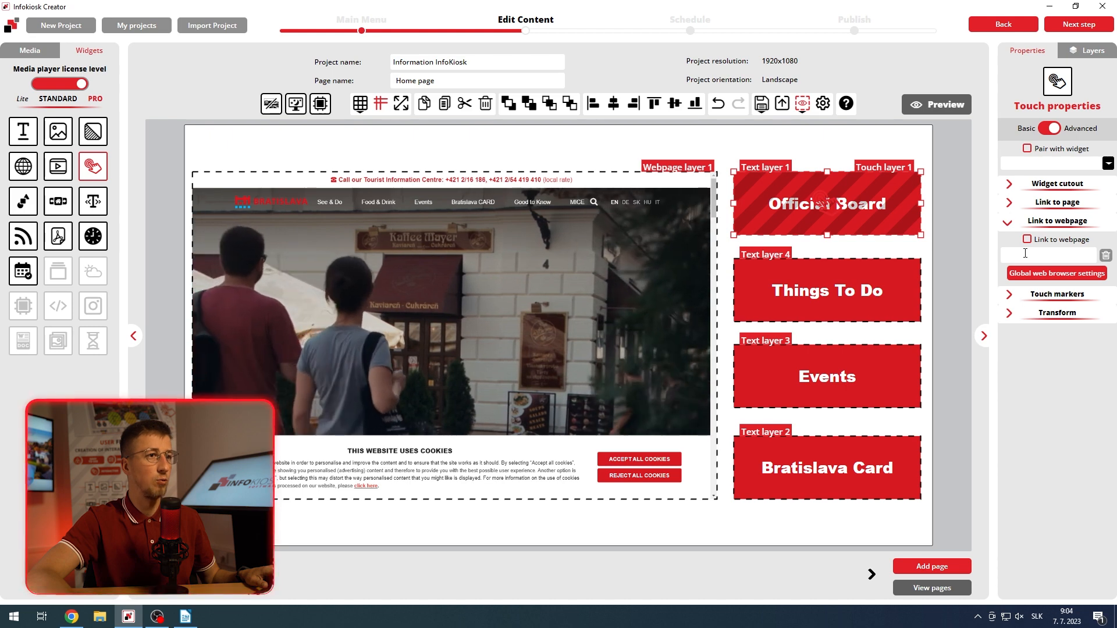
{"action": "key", "text": "ctrl+v"}
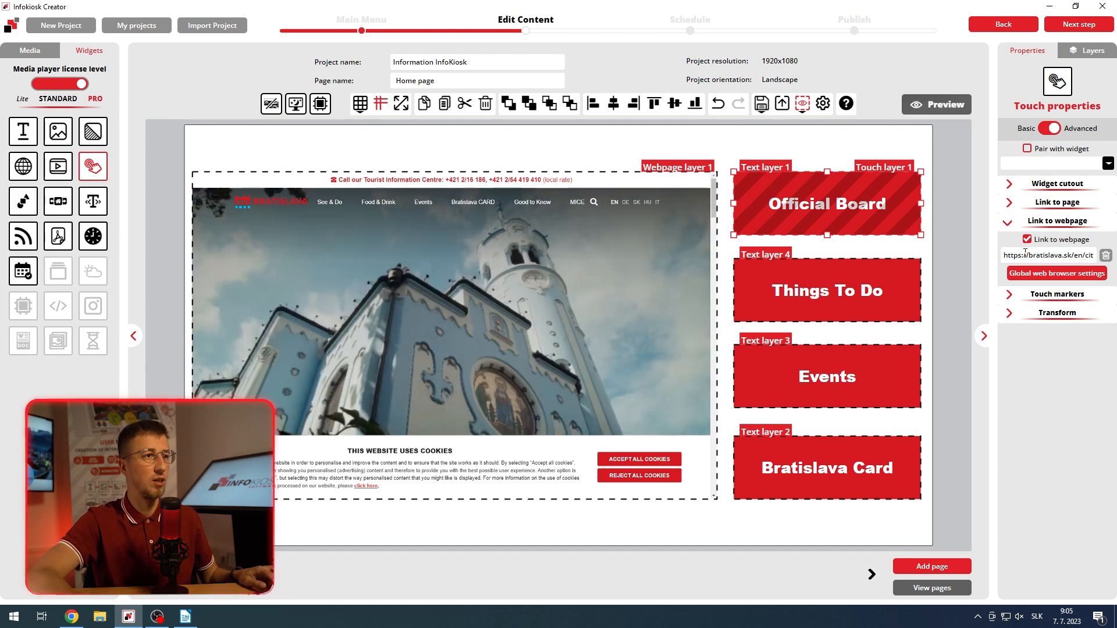
Step: Enable a touch marker with the tapping-hand symbol and place it in the lower right corner of the "Official Board" box
{"action": "left_click", "coordinate": [1010, 295]}
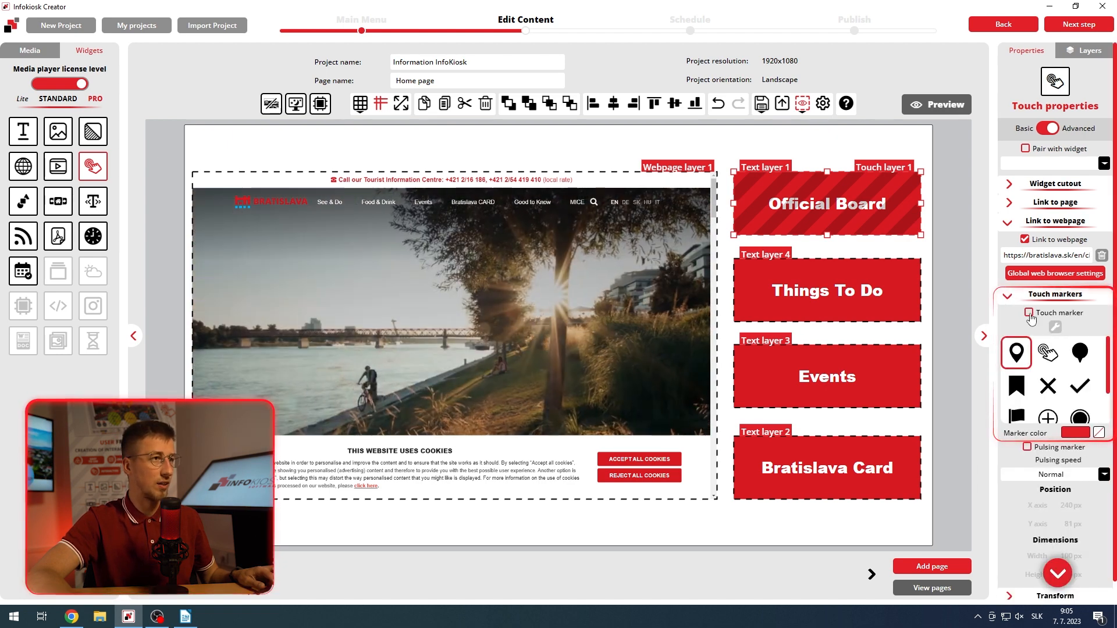
{"action": "left_click", "coordinate": [1028, 312]}
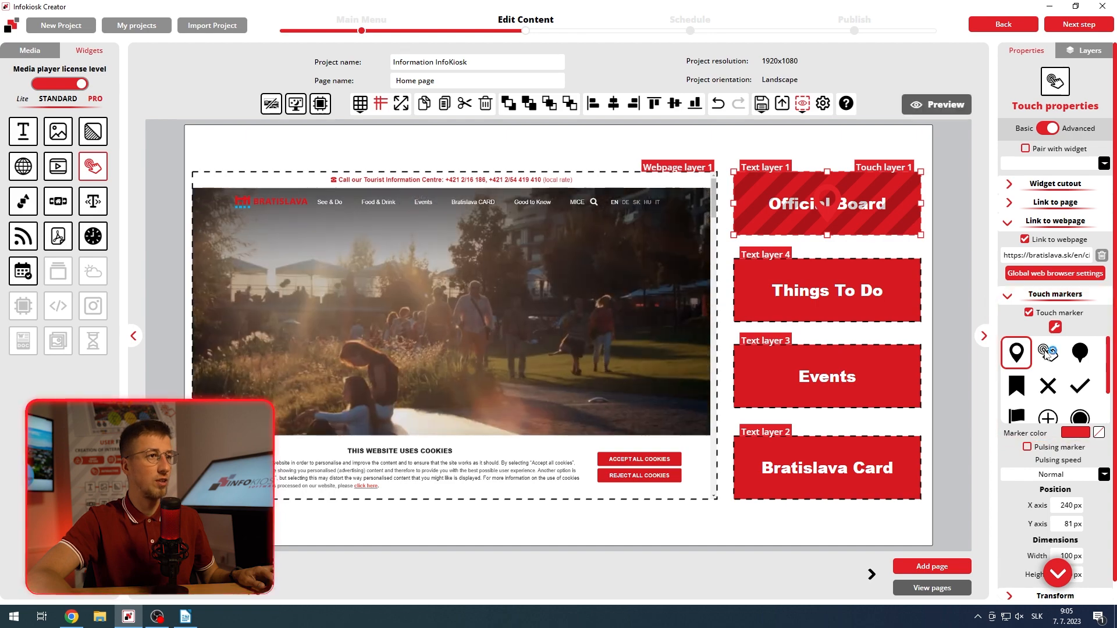
{"action": "left_click", "coordinate": [1047, 353]}
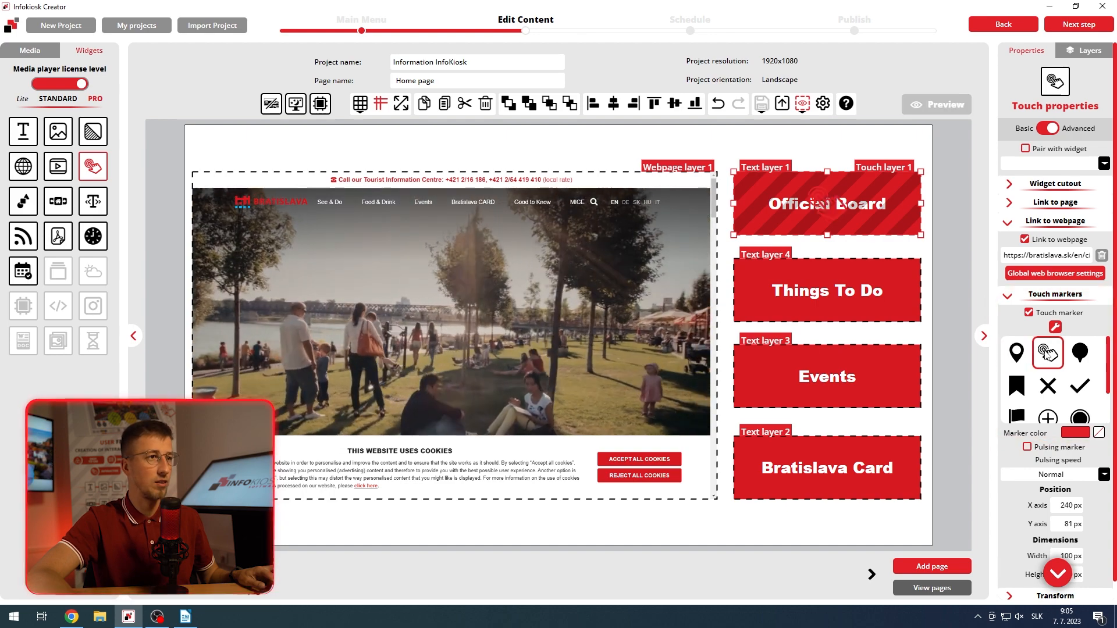
{"action": "left_click", "coordinate": [1054, 328]}
{"action": "mouse_move", "coordinate": [826, 207]}
{"action": "left_mouse_down"}
{"action": "mouse_move", "coordinate": [870, 224]}
{"action": "mouse_move", "coordinate": [881, 202]}
{"action": "left_mouse_up"}
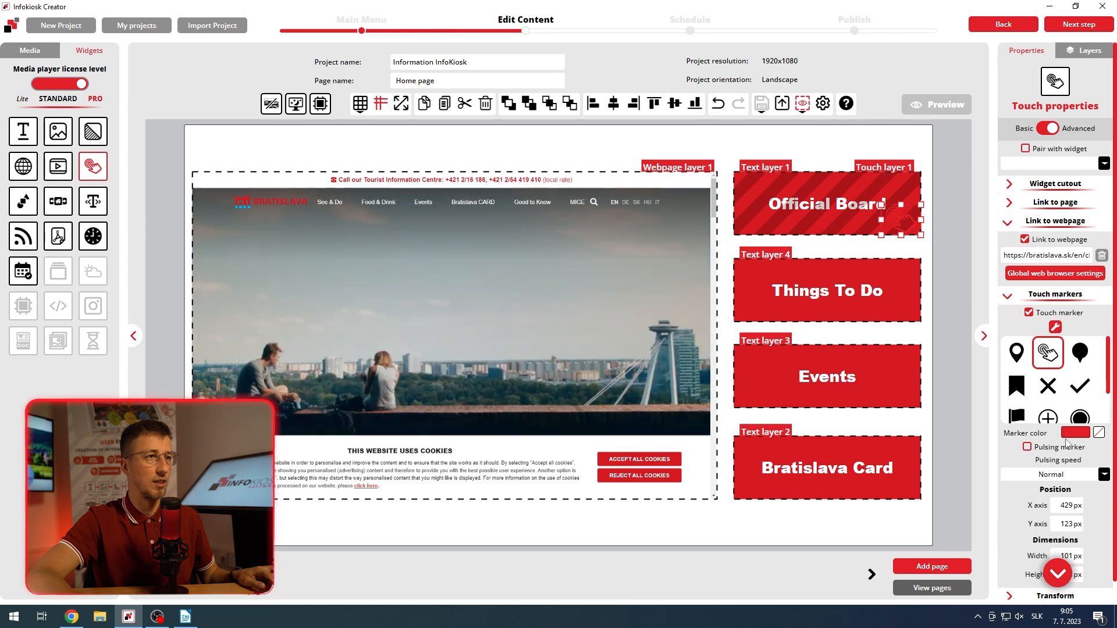
Step: Set the touch marker's colour to white (255, 255, 255)
{"action": "left_click", "coordinate": [1073, 433]}
{"action": "left_click_drag", "start_coordinate": [1024, 443], "coordinate": [944, 428]}
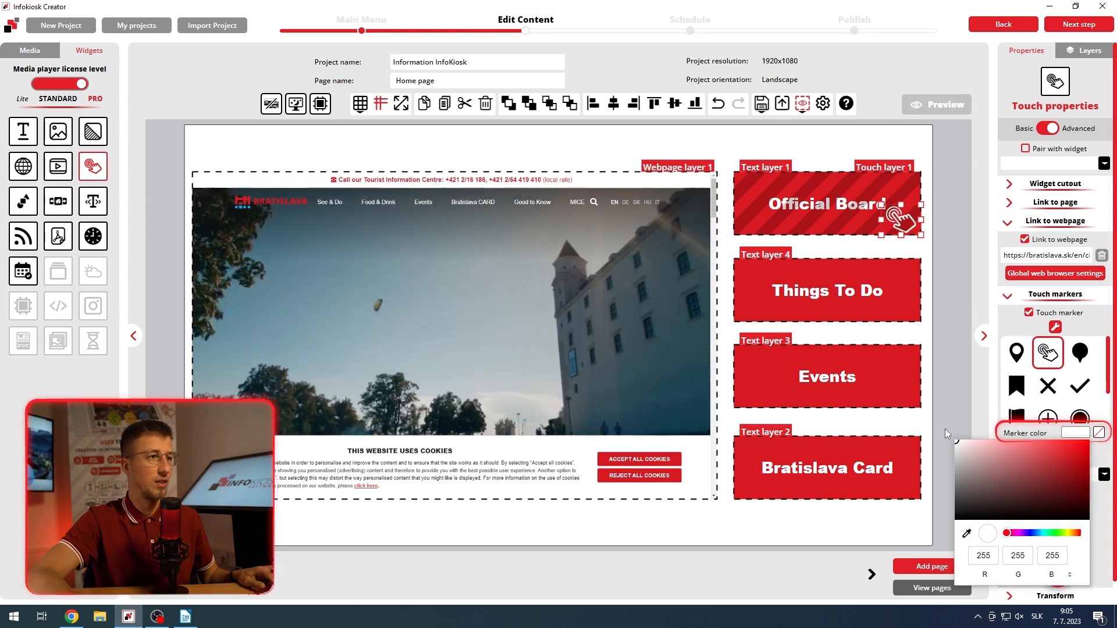
{"action": "left_click", "coordinate": [950, 385]}
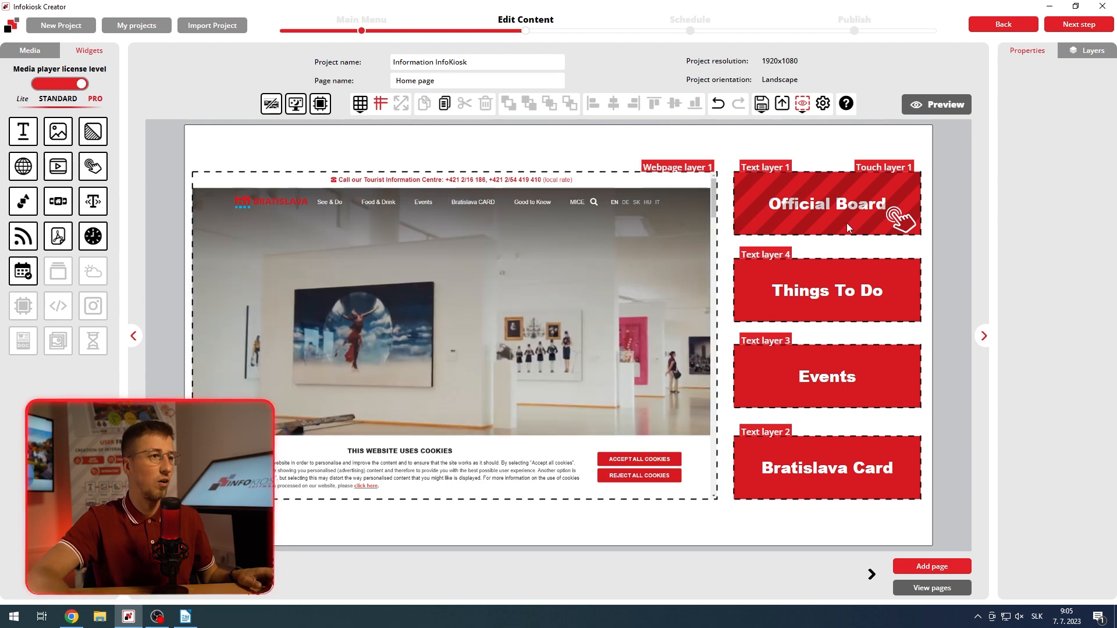
Step: Copy the "Official Board" touch area onto the "Things To Do", "Events" and "Bratislava Card" boxes, and save the project
{"action": "left_click", "coordinate": [847, 224]}
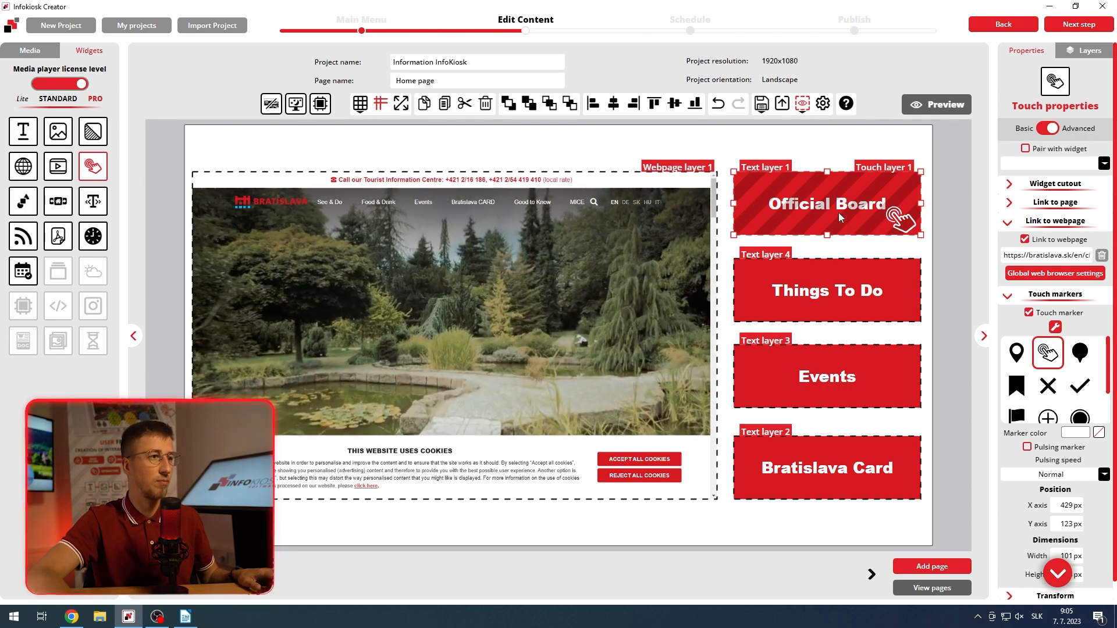
{"action": "key", "text": "ctrl+v"}
{"action": "left_click_drag", "start_coordinate": [827, 204], "coordinate": [816, 278]}
{"action": "key", "text": "ctrl+v"}
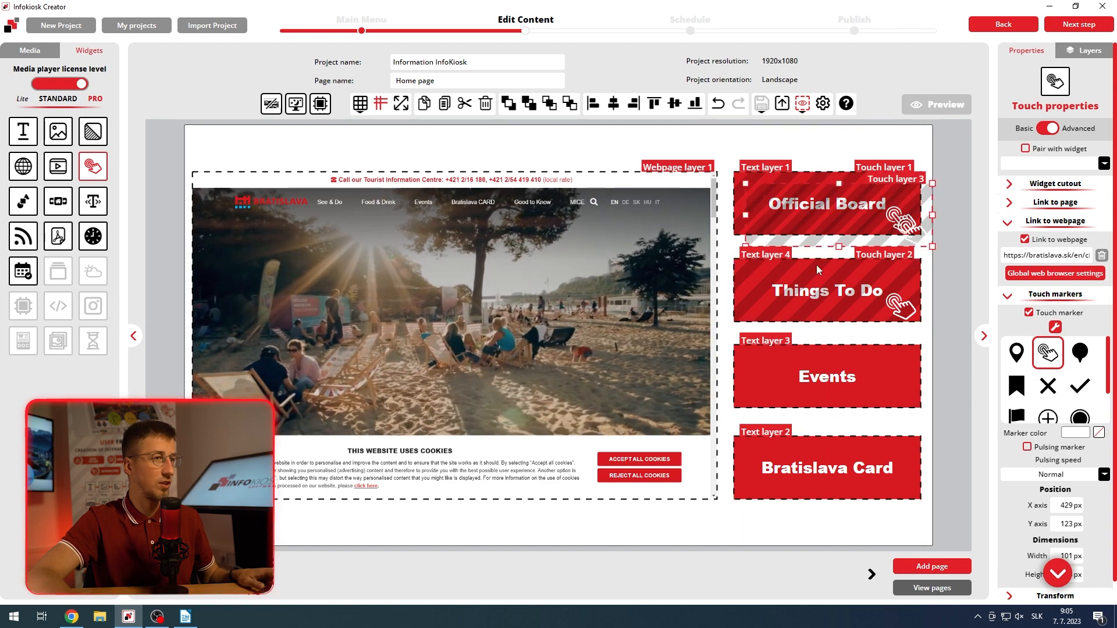
{"action": "left_click_drag", "start_coordinate": [829, 215], "coordinate": [811, 377]}
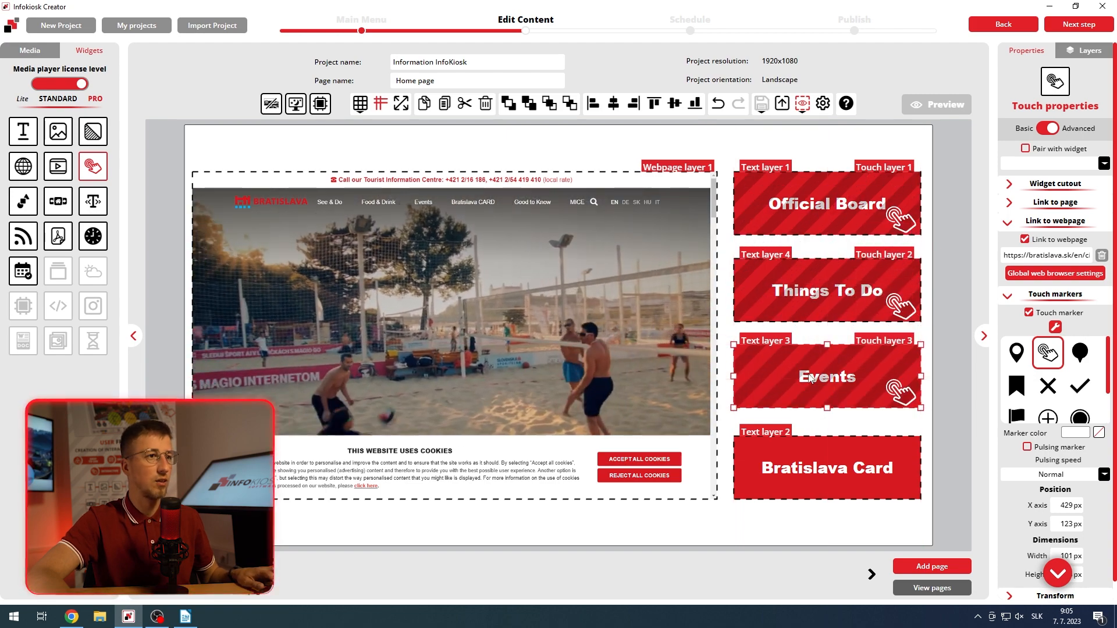
{"action": "key", "text": "ctrl+v"}
{"action": "left_click_drag", "start_coordinate": [832, 216], "coordinate": [823, 467]}
{"action": "key", "text": "ctrl+s"}
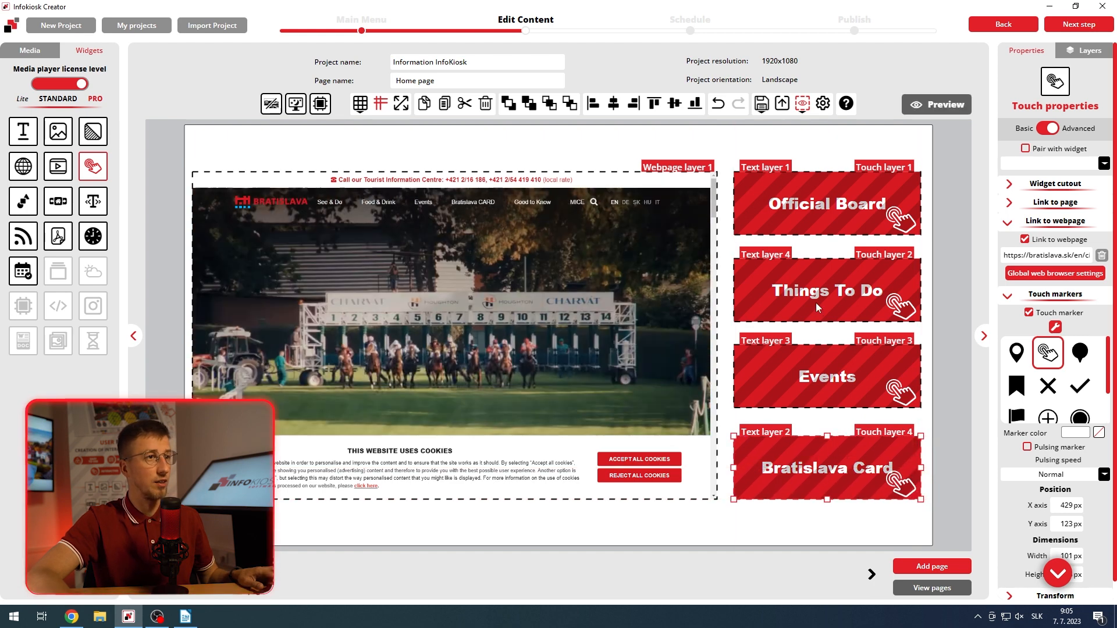
{"action": "left_click", "coordinate": [815, 303]}
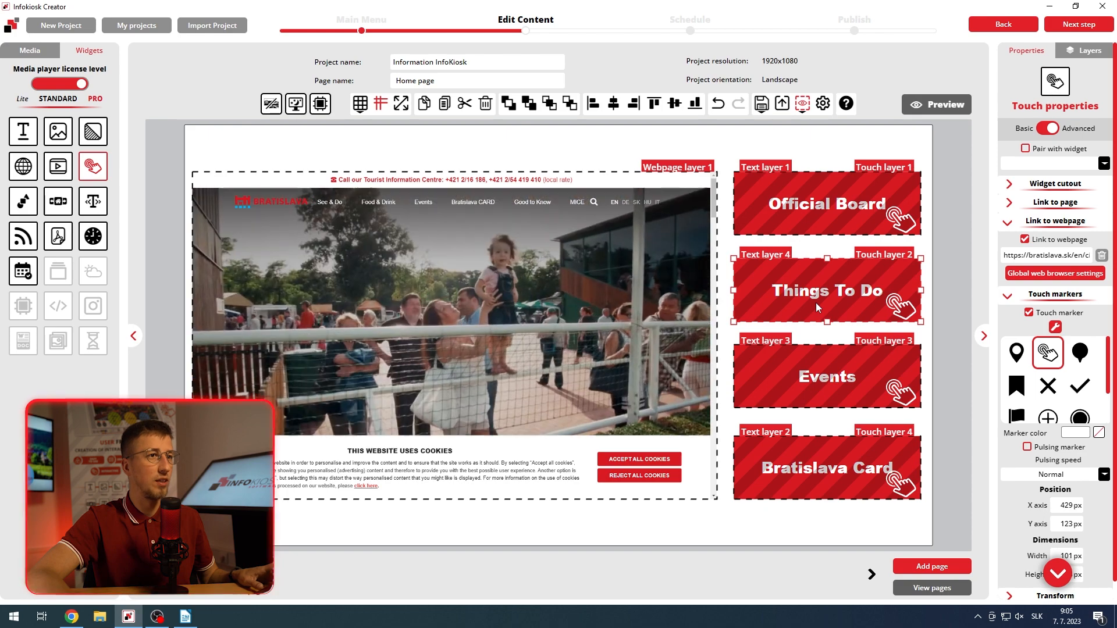
{"action": "left_click", "coordinate": [1006, 298]}
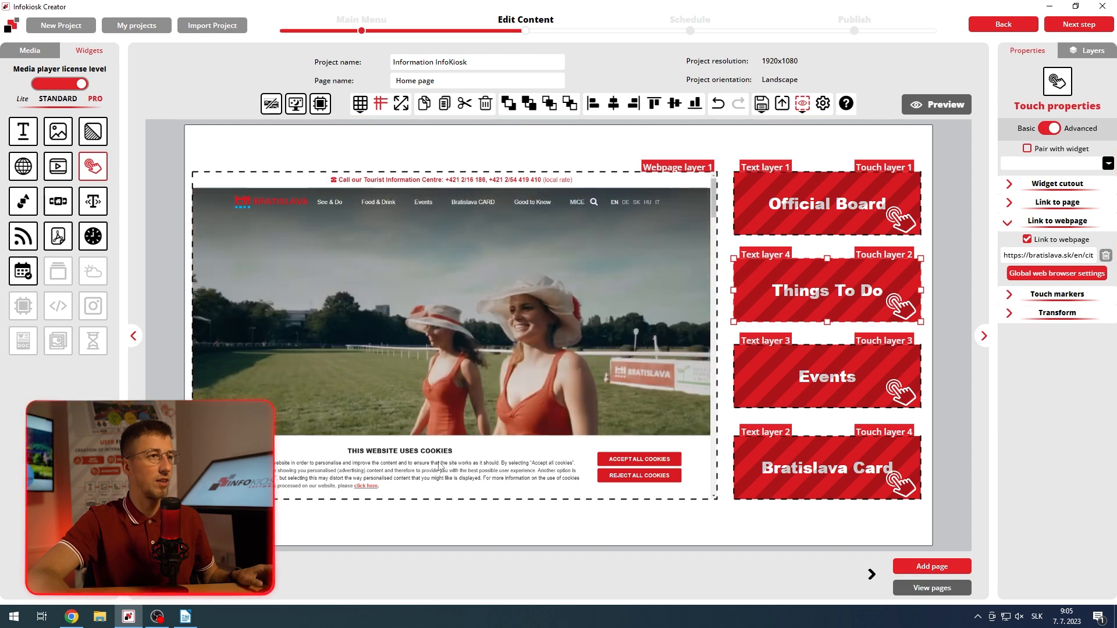
{"action": "left_click", "coordinate": [71, 616]}
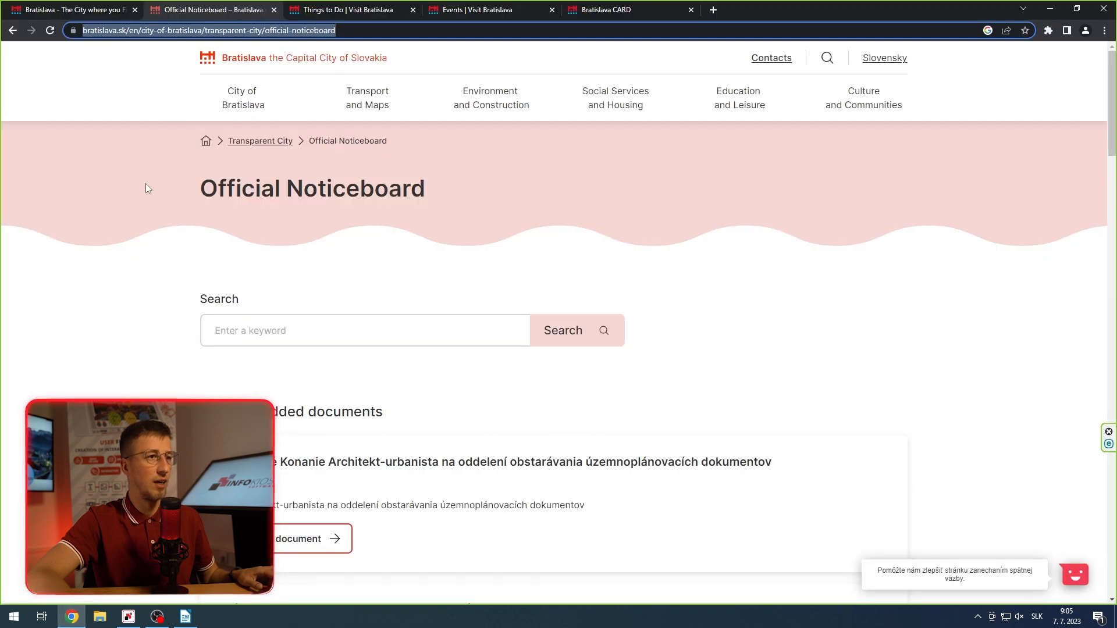
{"action": "left_click", "coordinate": [325, 7]}
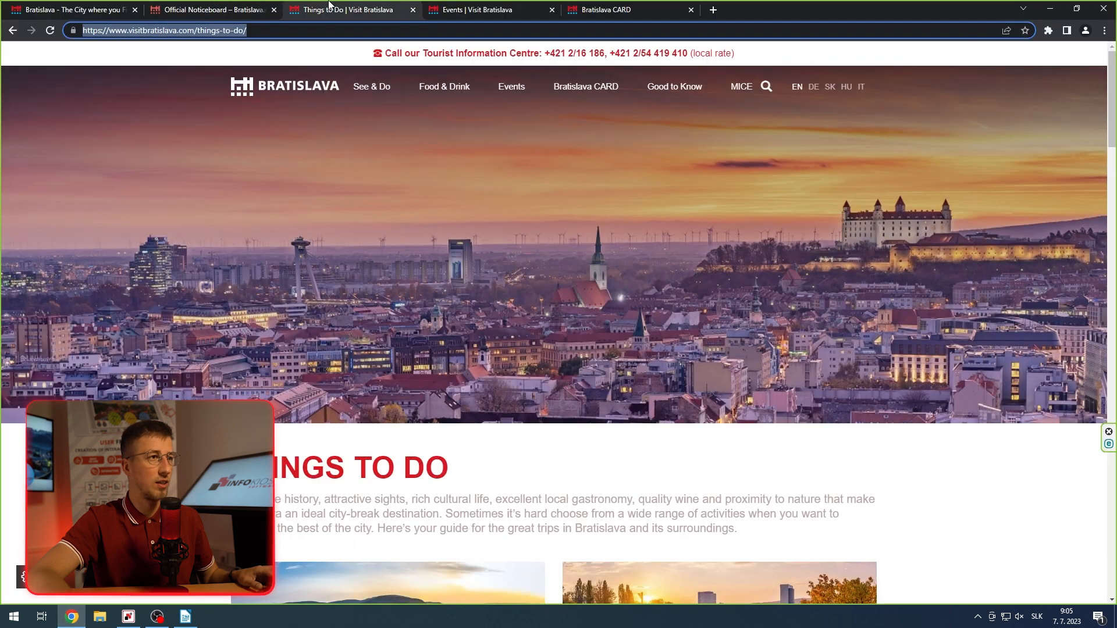
{"action": "right_click", "coordinate": [235, 30]}
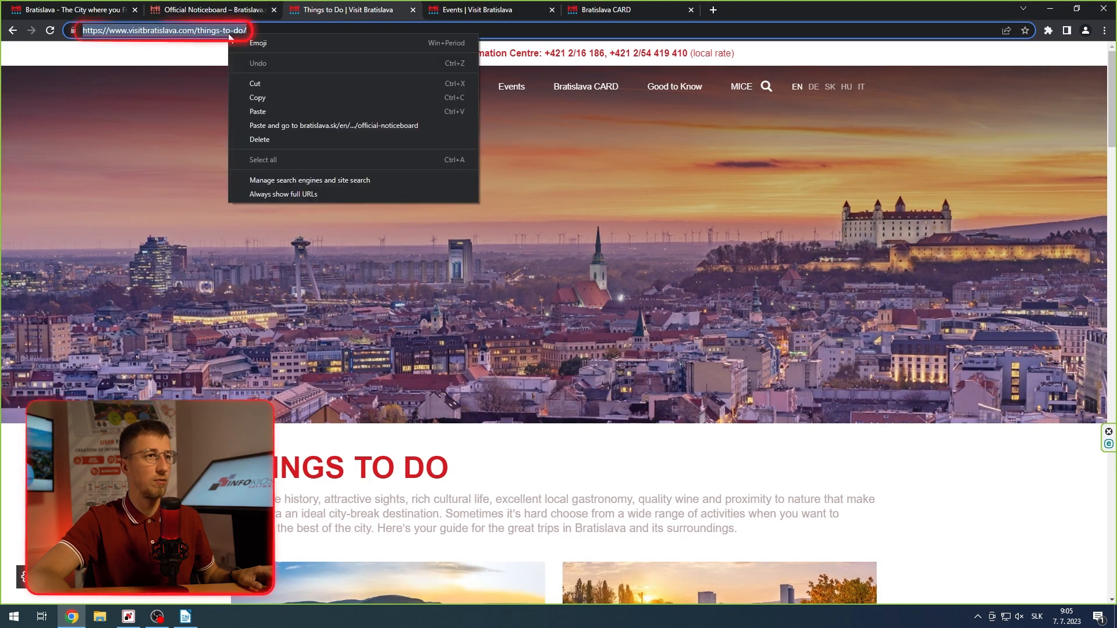
{"action": "left_click", "coordinate": [258, 98]}
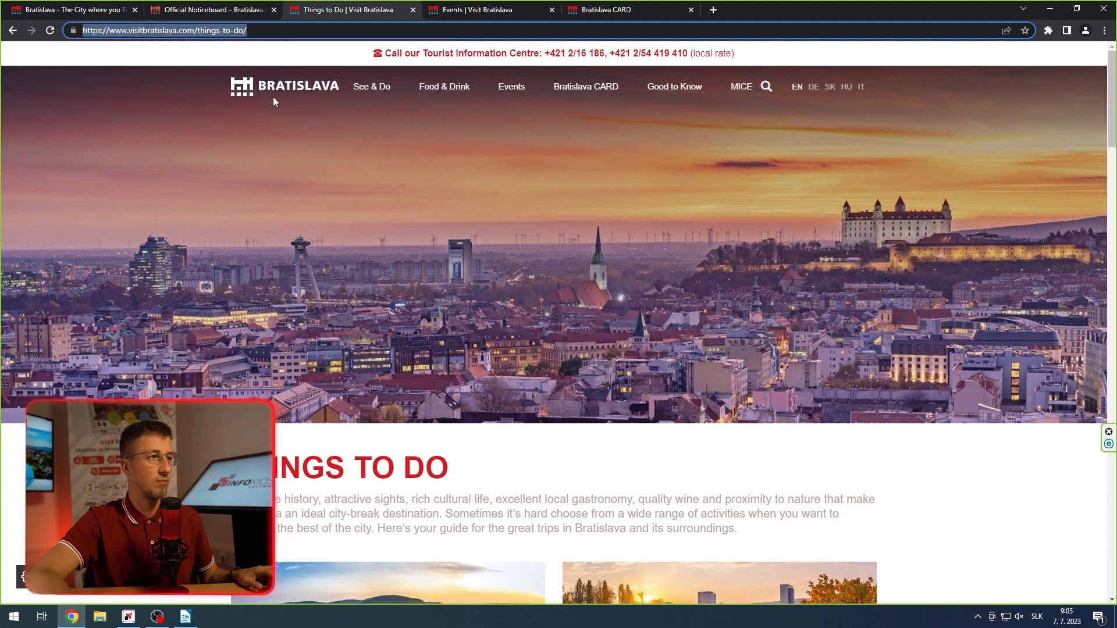
{"action": "left_click", "coordinate": [131, 620]}
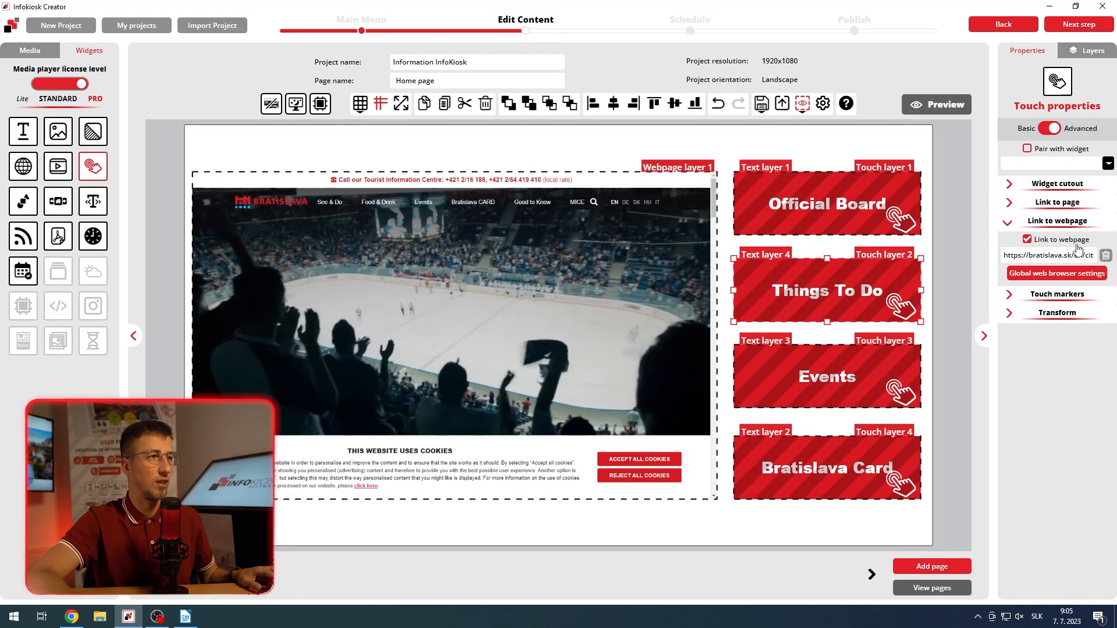
{"action": "left_click", "coordinate": [1105, 256]}
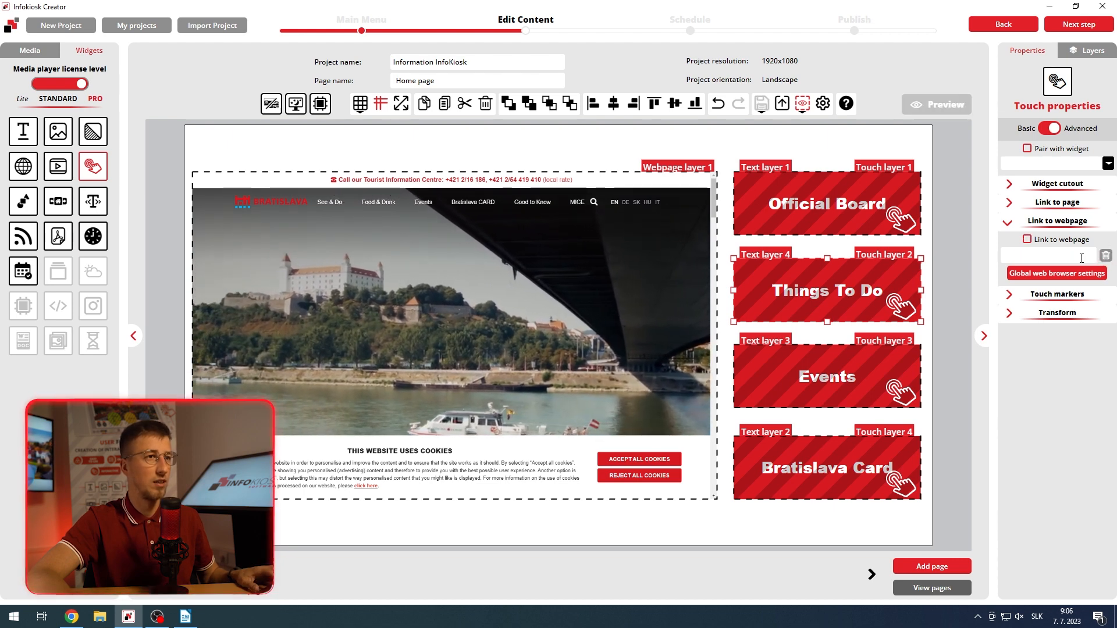
{"action": "left_click", "coordinate": [1081, 258]}
{"action": "key", "text": "ctrl+v"}
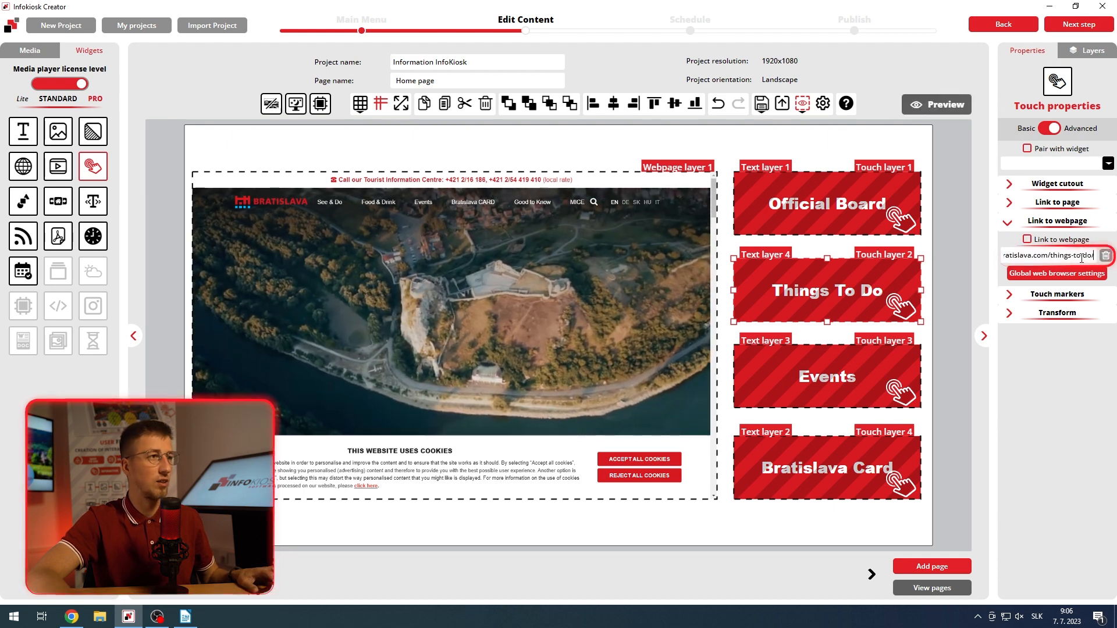
{"action": "key", "text": "Return"}
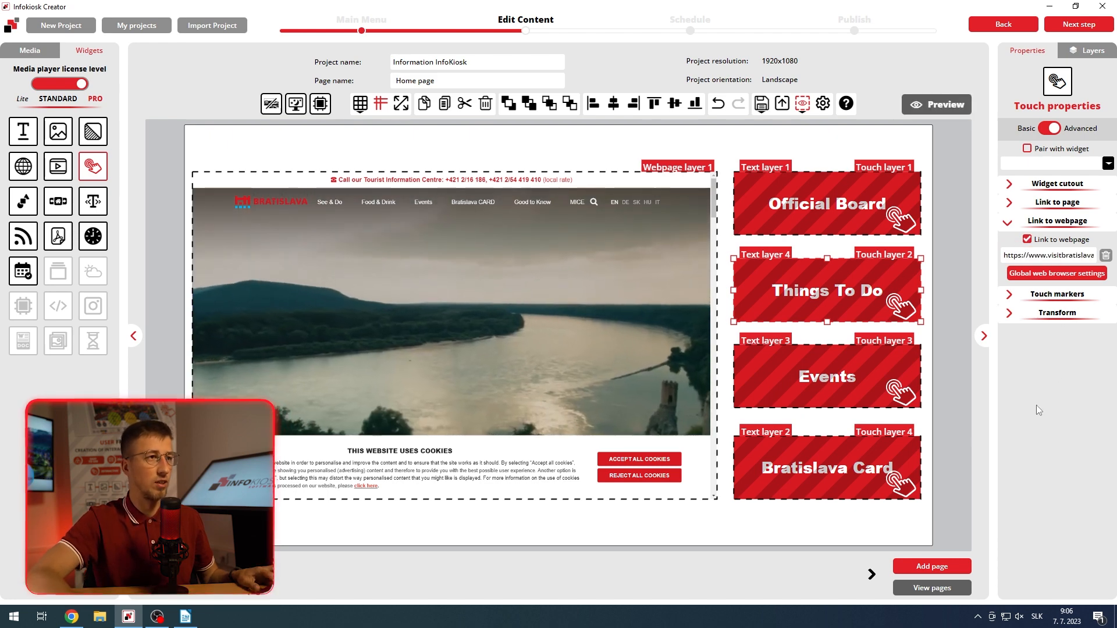
{"action": "left_click", "coordinate": [833, 388]}
{"action": "left_click", "coordinate": [71, 617]}
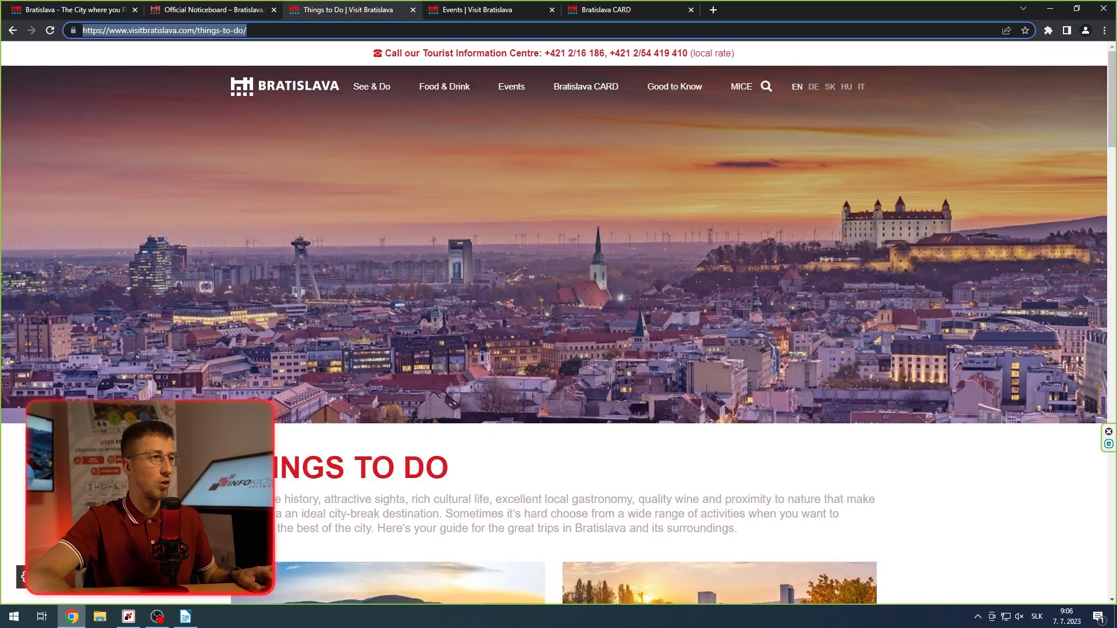
{"action": "left_click", "coordinate": [440, 5]}
{"action": "right_click", "coordinate": [120, 30]}
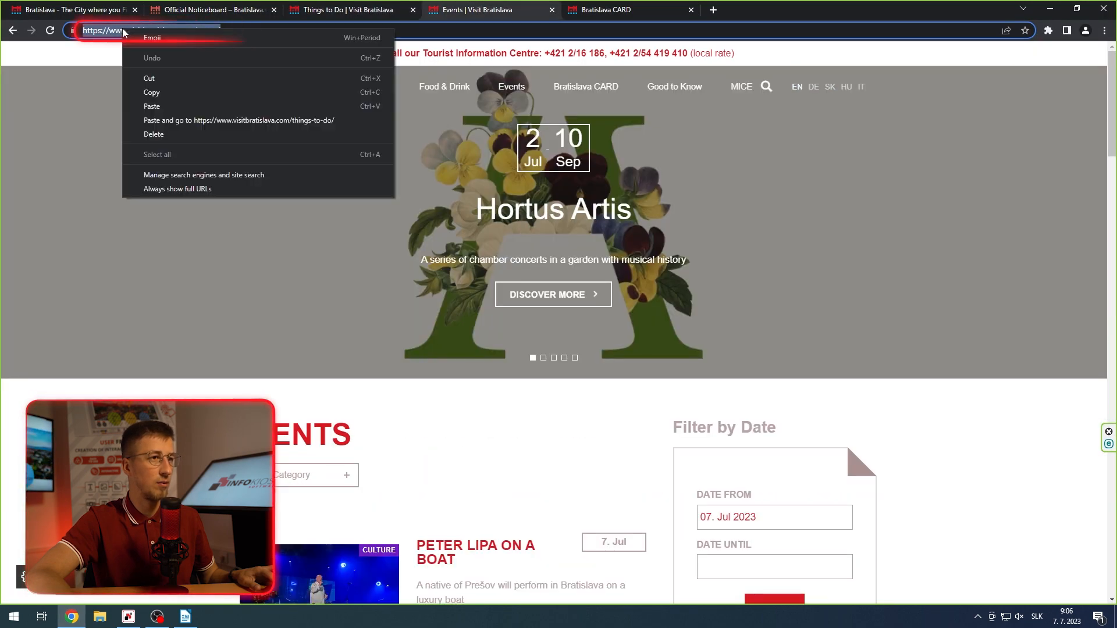
{"action": "left_click", "coordinate": [182, 87]}
{"action": "left_click", "coordinate": [129, 616]}
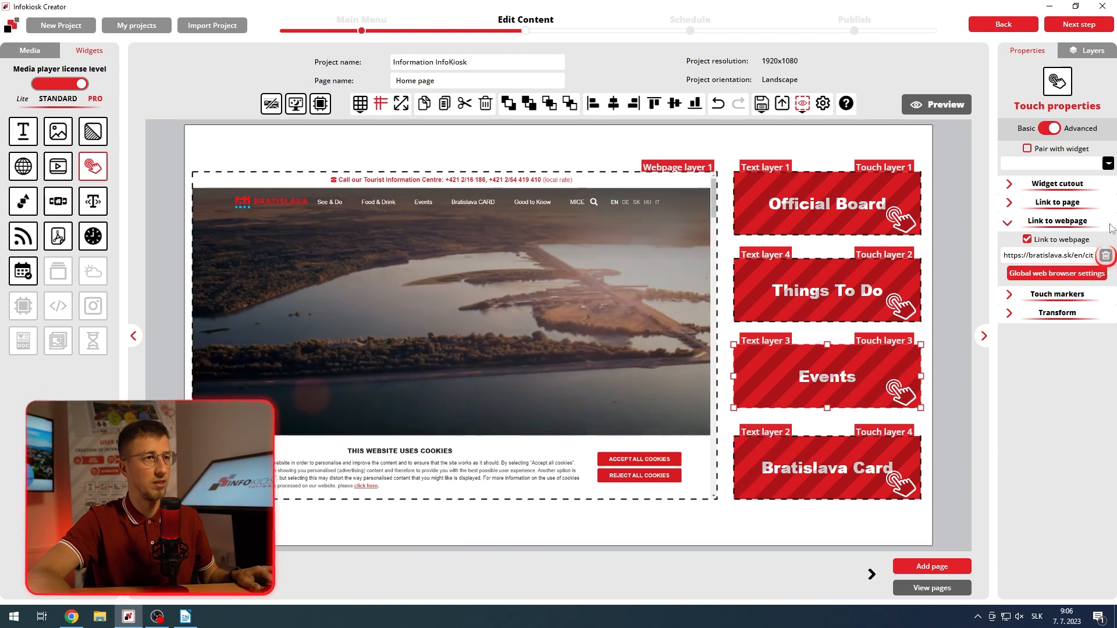
{"action": "left_click", "coordinate": [1104, 257]}
{"action": "left_click", "coordinate": [1050, 256]}
{"action": "key", "text": "ctrl+v"}
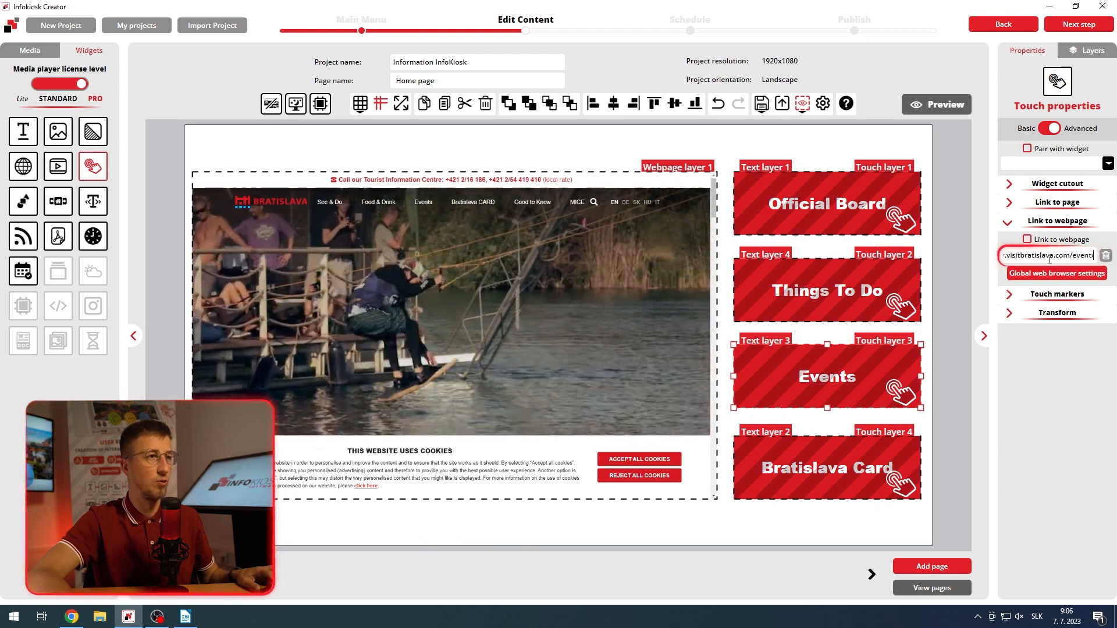
{"action": "left_click", "coordinate": [1027, 239]}
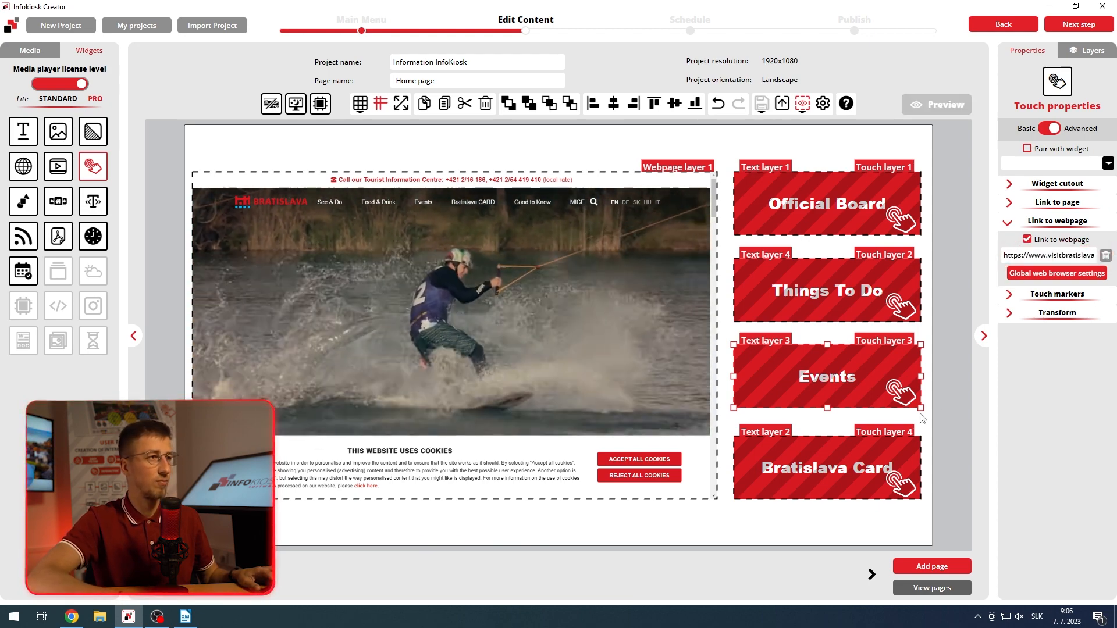
{"action": "left_click", "coordinate": [80, 619]}
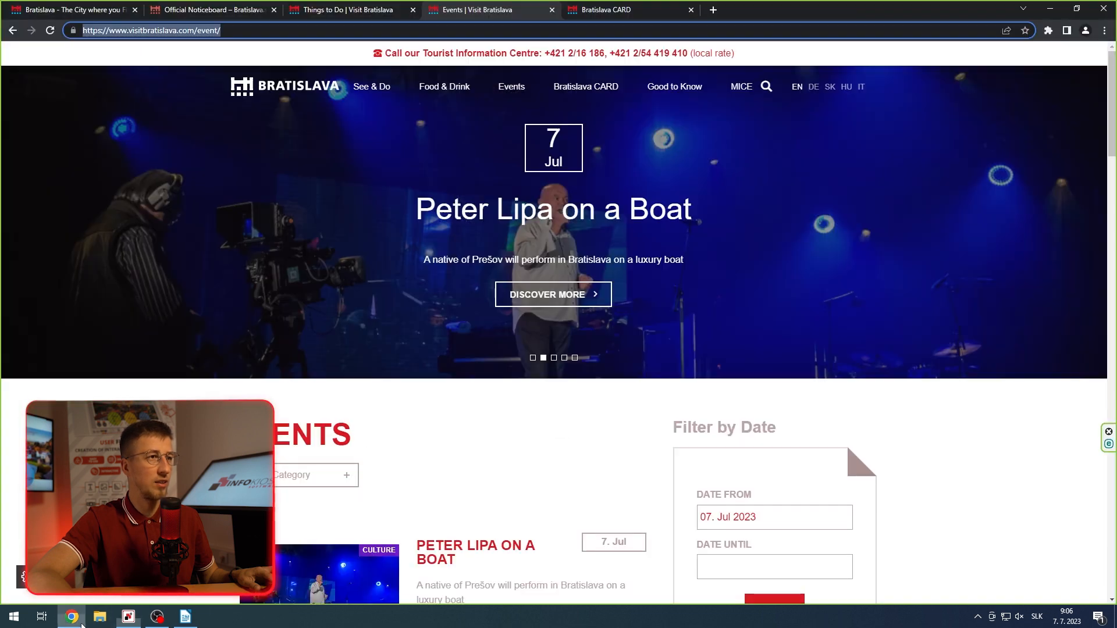
{"action": "left_click", "coordinate": [584, 6]}
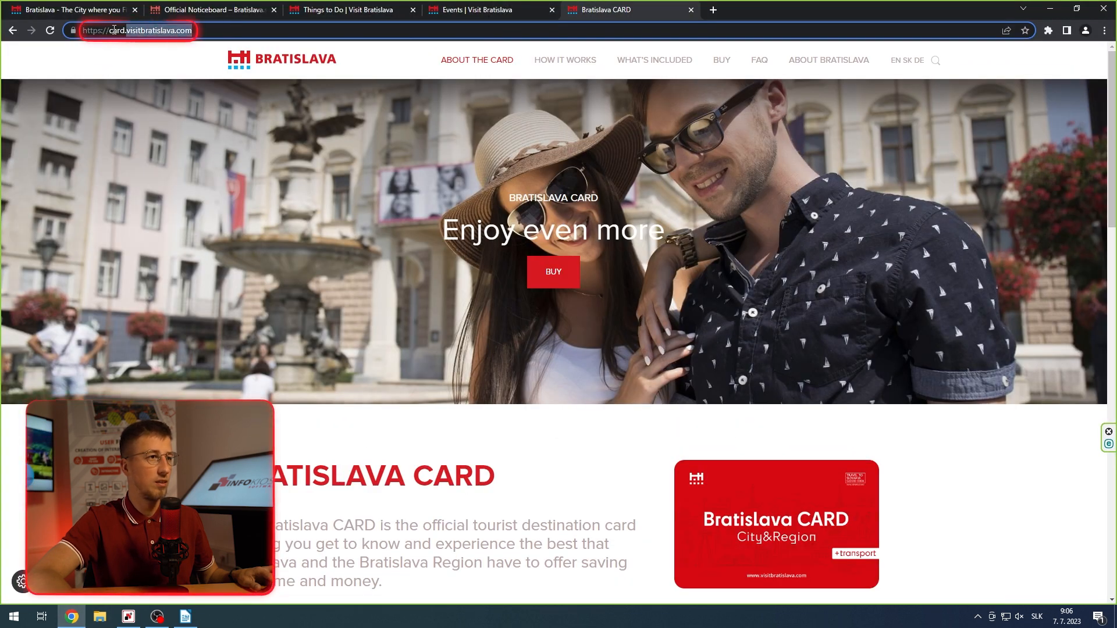
{"action": "right_click", "coordinate": [96, 33]}
{"action": "left_click", "coordinate": [142, 94]}
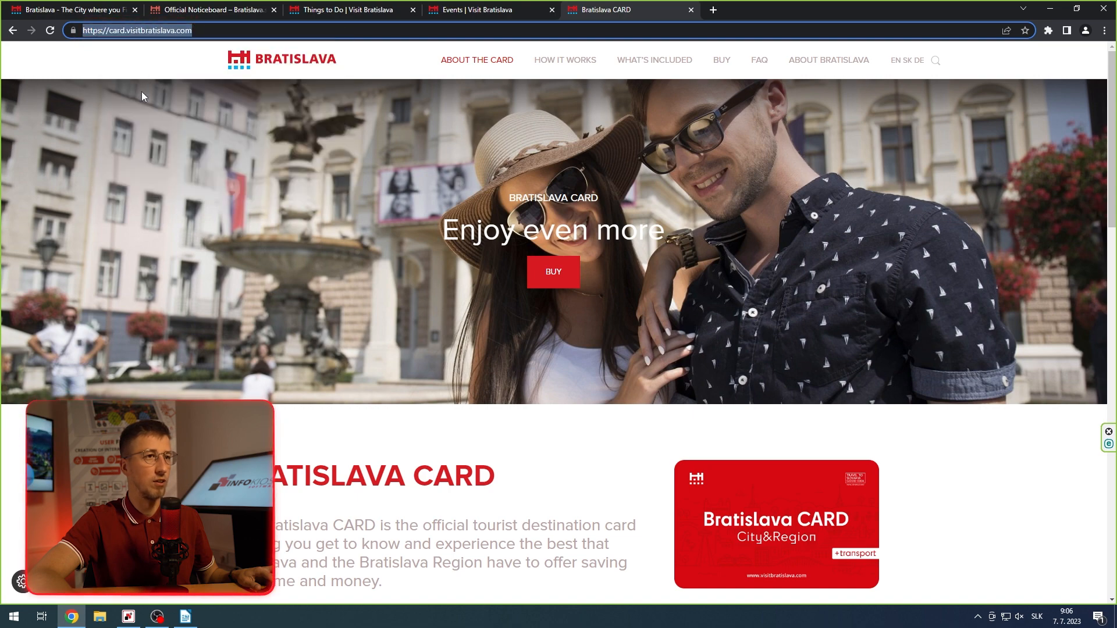
{"action": "key", "text": "alt+Tab"}
{"action": "left_click", "coordinate": [1057, 221]}
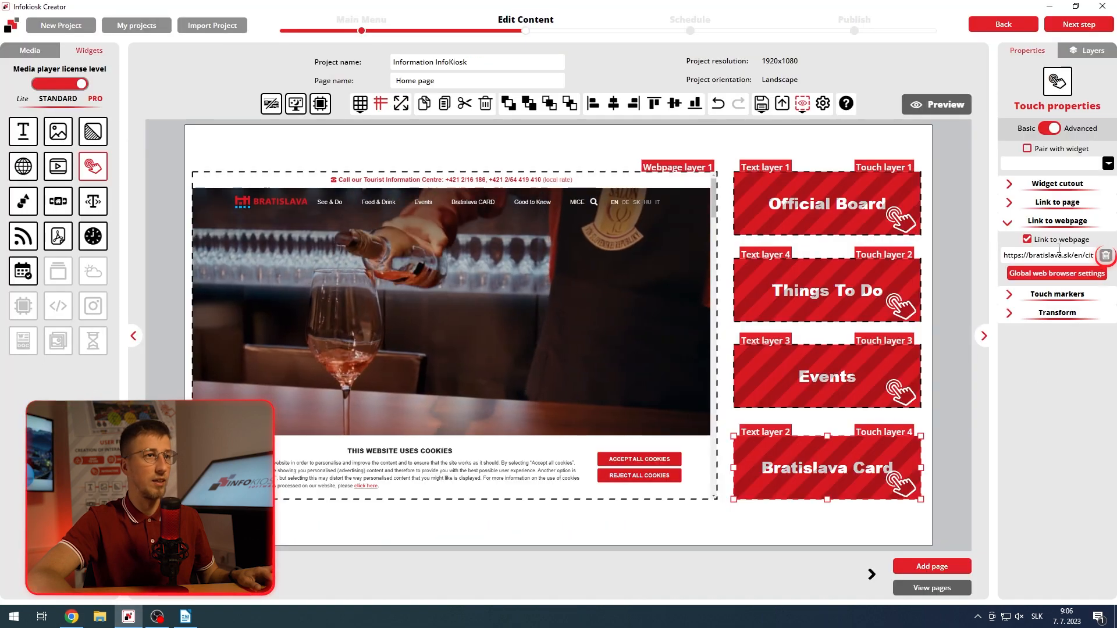
{"action": "left_click", "coordinate": [1104, 257]}
{"action": "left_click", "coordinate": [1072, 257]}
{"action": "key", "text": "ctrl+v"}
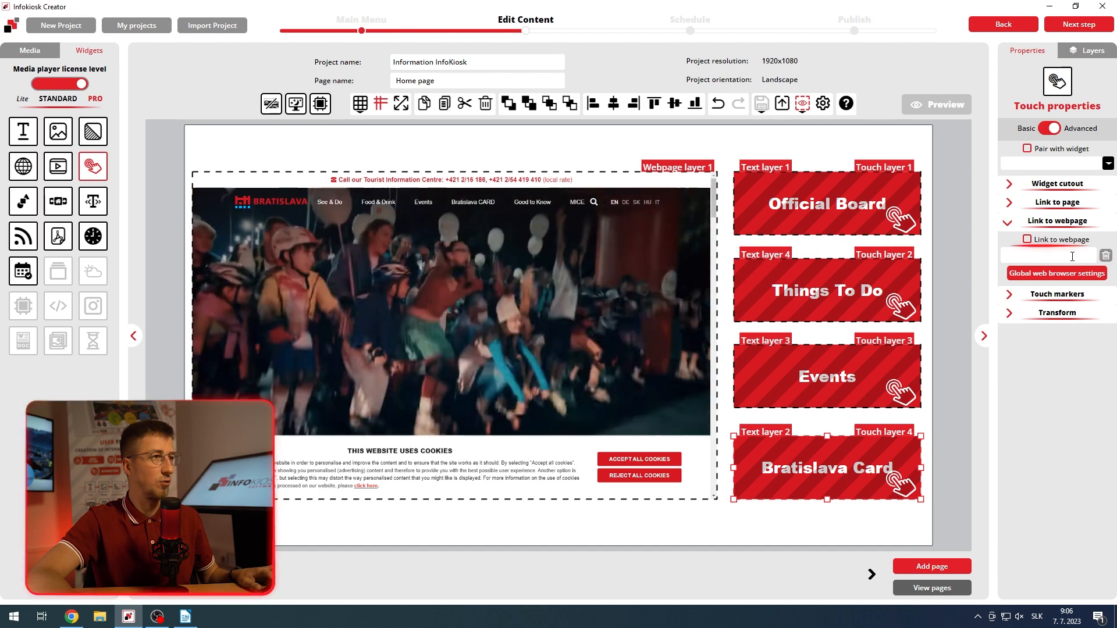
{"action": "left_click", "coordinate": [1026, 239]}
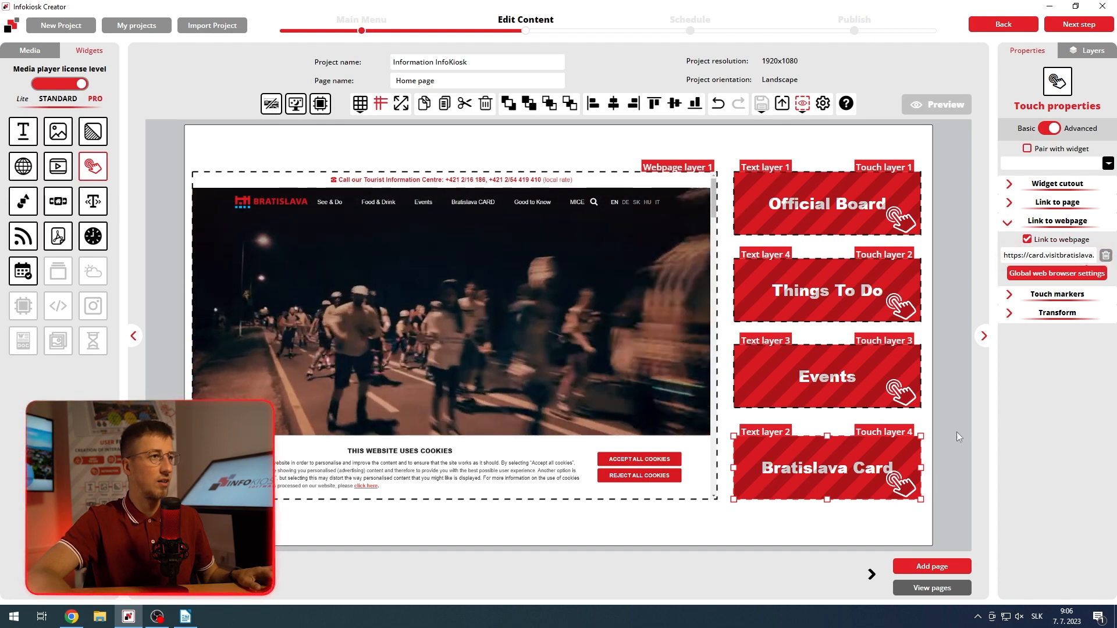
{"action": "left_click", "coordinate": [883, 515]}
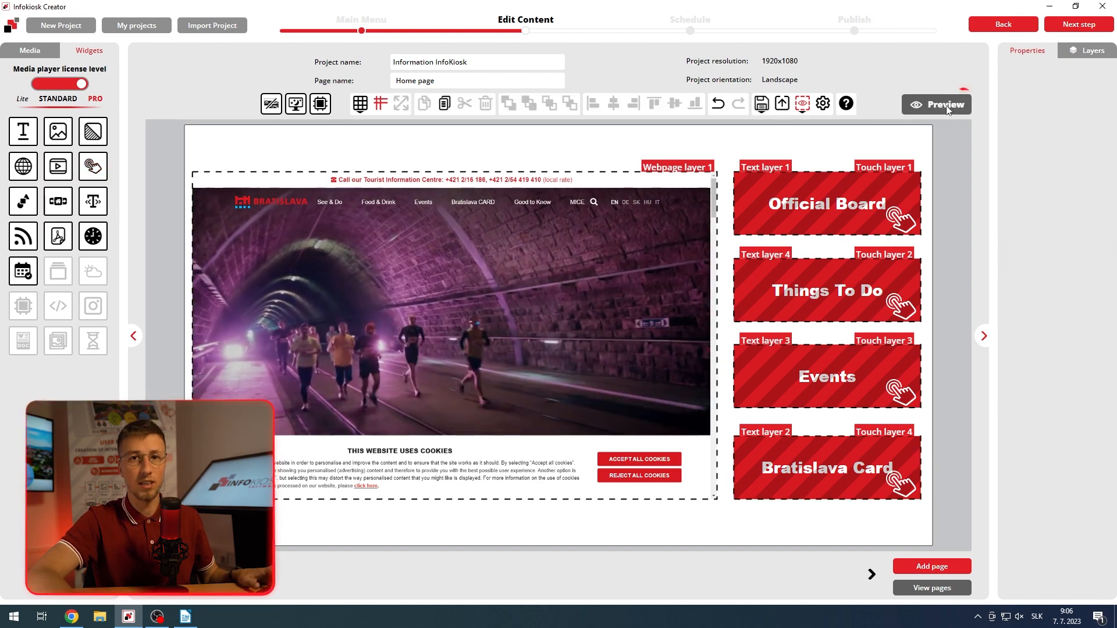
Step: Preview the project, test the "Official Board" link by browsing its webpage, and close the preview
{"action": "left_click", "coordinate": [943, 103]}
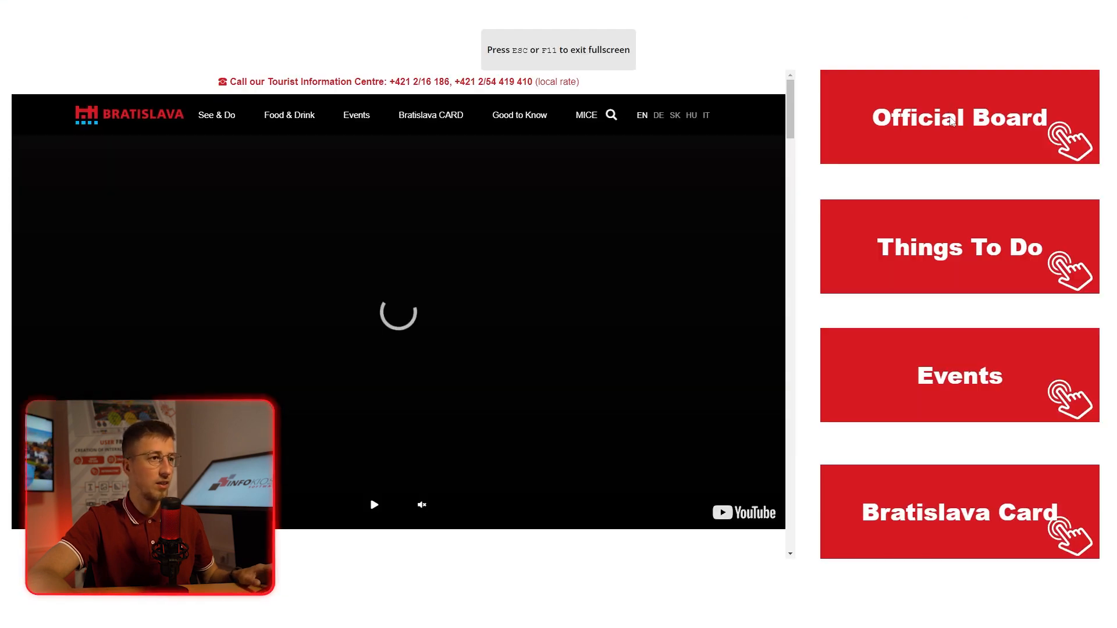
{"action": "left_click", "coordinate": [952, 121]}
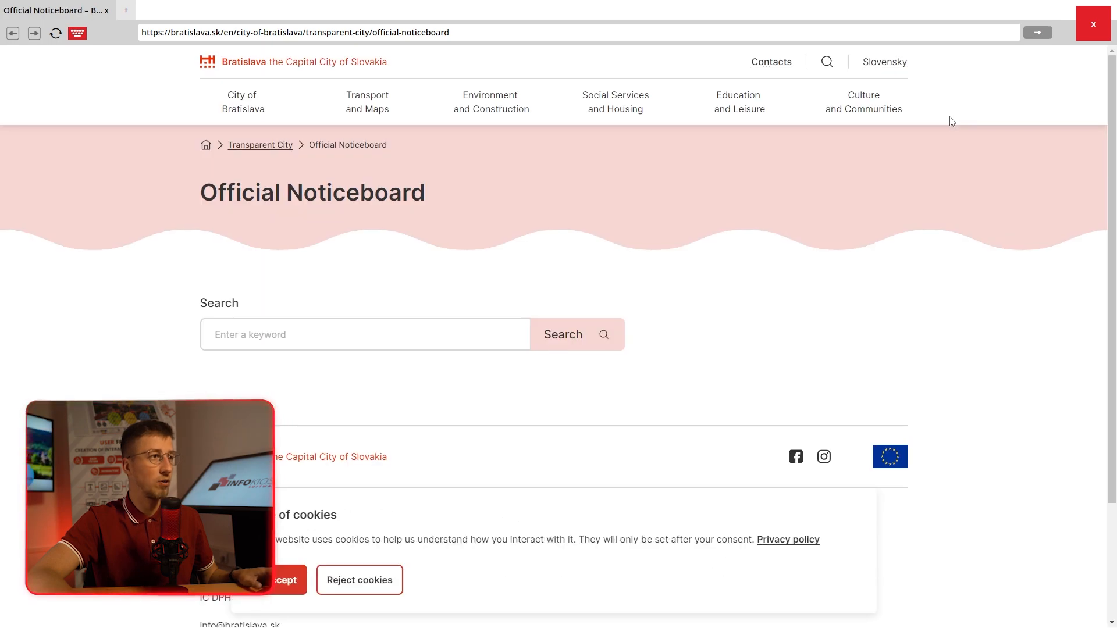
{"action": "scroll", "coordinate": [831, 195], "scroll_direction": "down", "scroll_amount": 4}
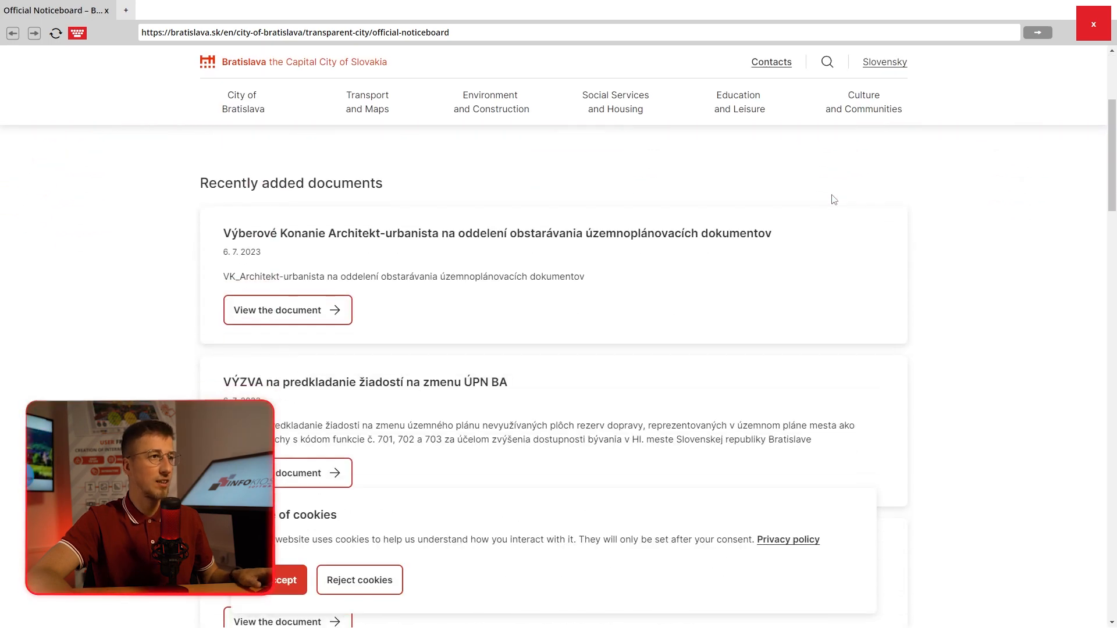
{"action": "scroll", "coordinate": [833, 198], "scroll_direction": "up", "scroll_amount": 4}
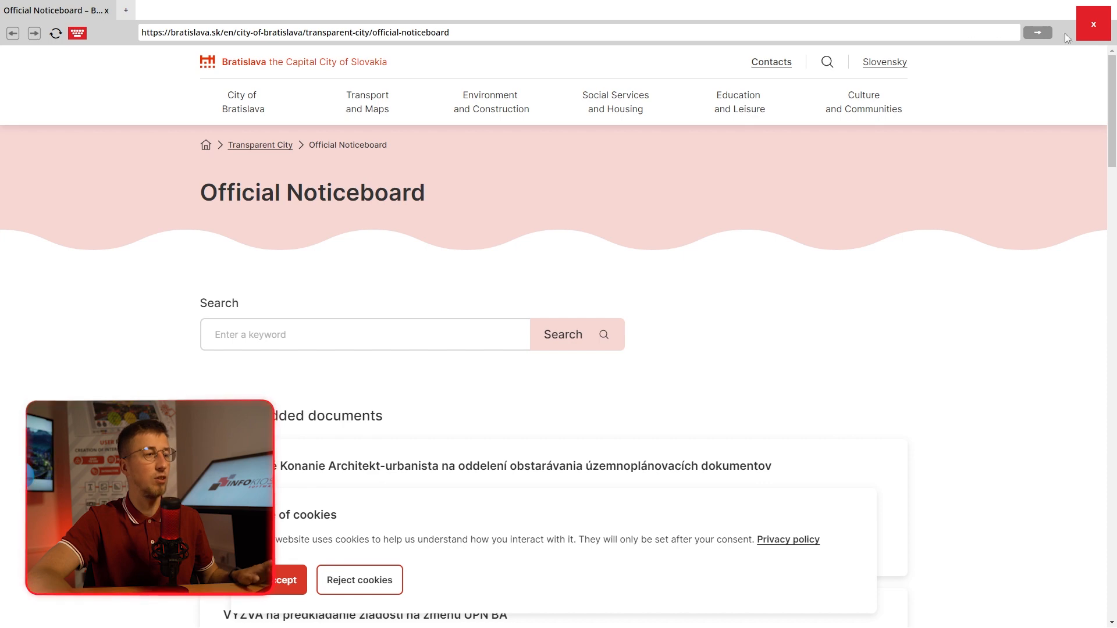
{"action": "left_click", "coordinate": [1087, 32]}
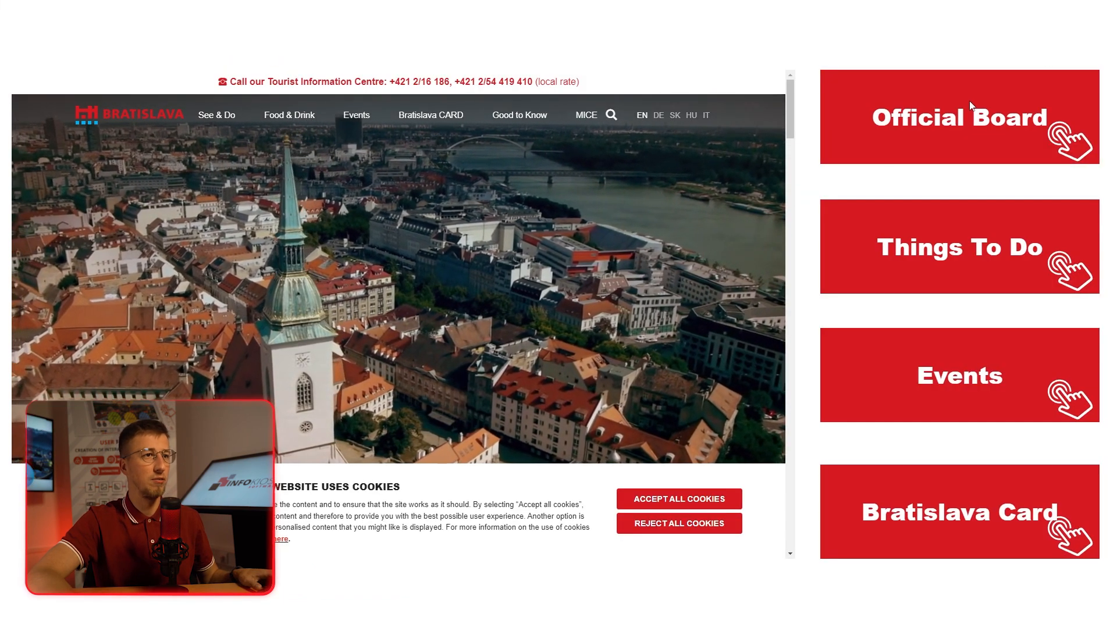
{"action": "key", "text": "Escape"}
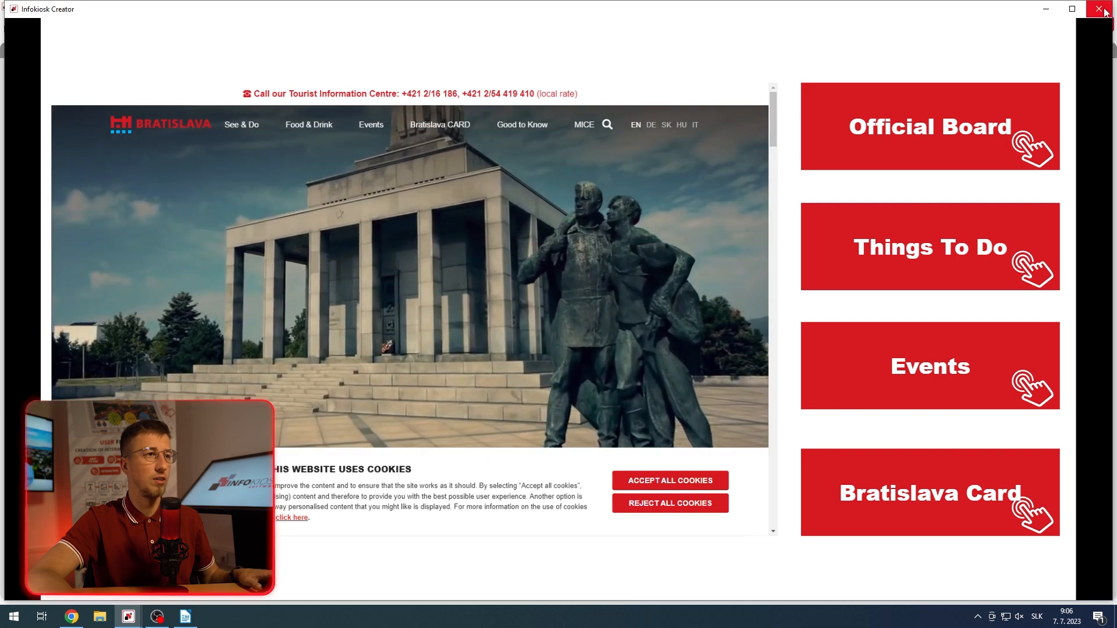
{"action": "left_click", "coordinate": [1103, 9]}
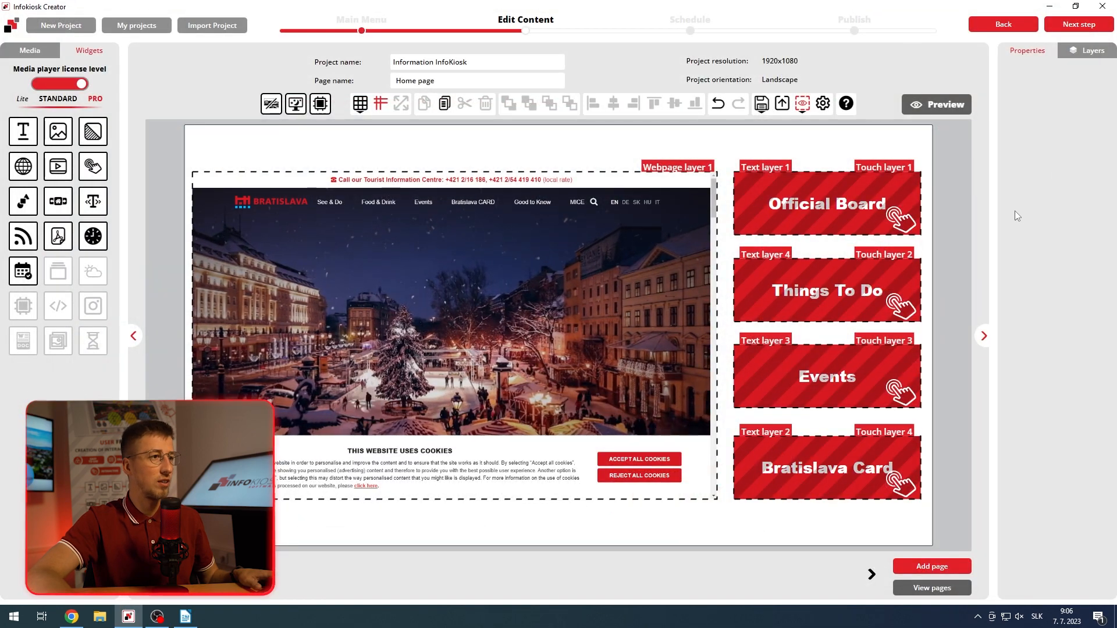
Step: Open the global web browser settings from the "Official Board" touch area's webpage link options
{"action": "left_click", "coordinate": [864, 220]}
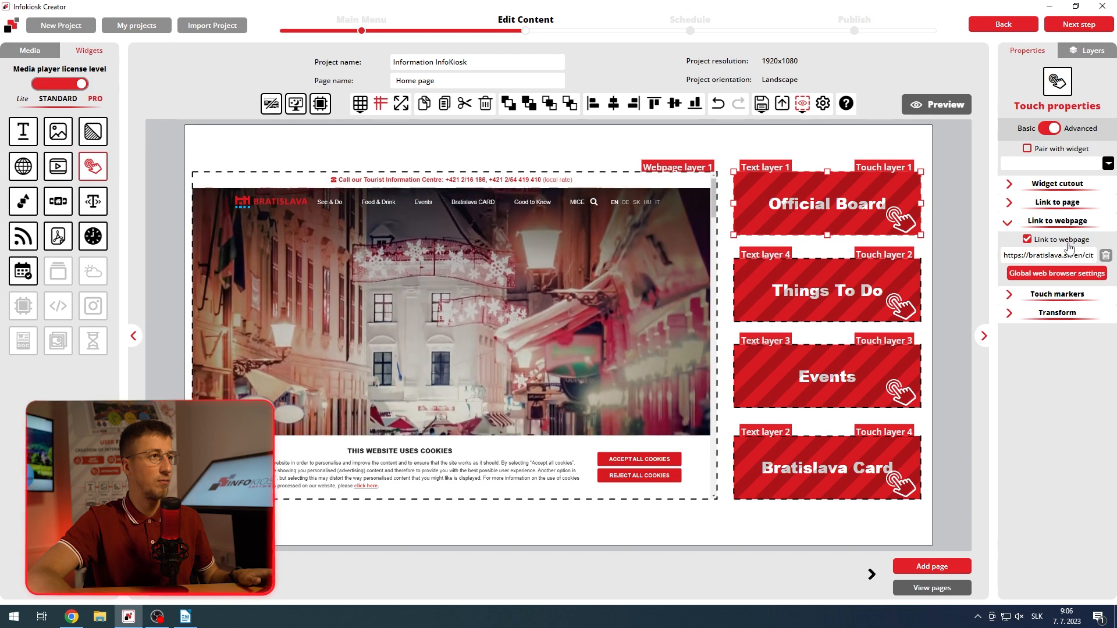
{"action": "left_click", "coordinate": [1063, 274]}
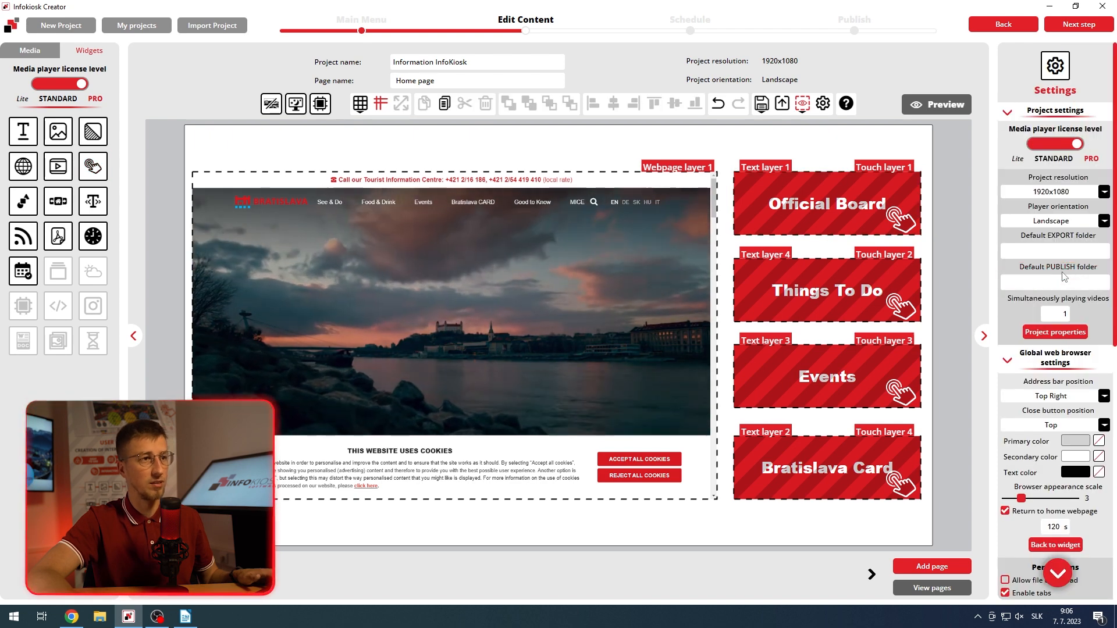
{"action": "scroll", "coordinate": [1060, 399], "scroll_direction": "down", "scroll_amount": 2}
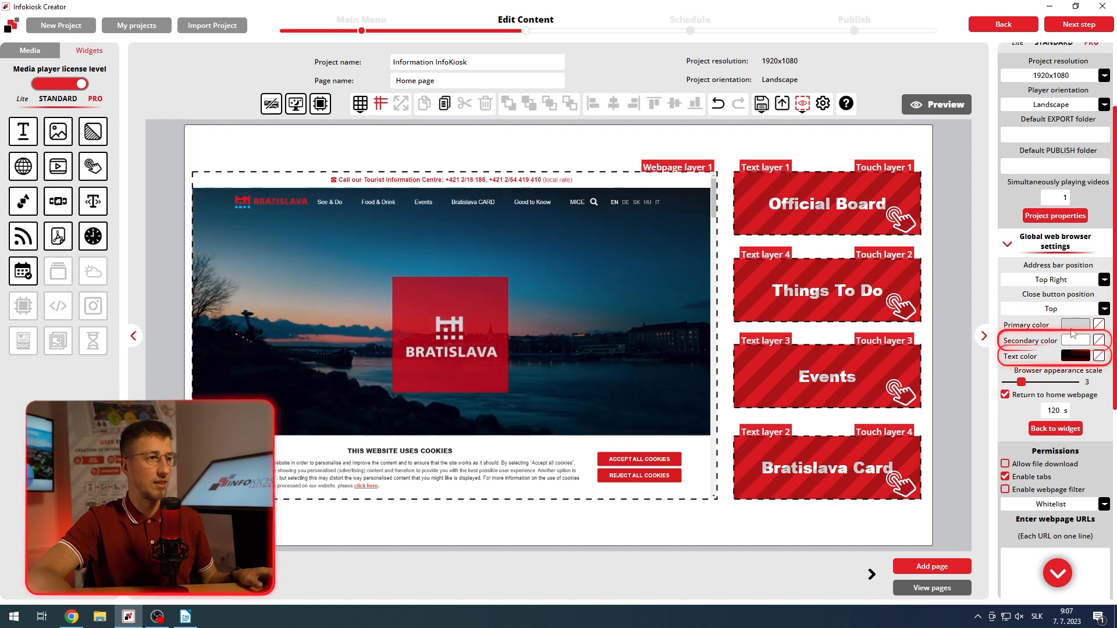
Step: Preview the project again to examine the kiosk browser's appearance through the "Things To Do" link, and close the preview
{"action": "left_click", "coordinate": [927, 103]}
{"action": "left_click", "coordinate": [919, 253]}
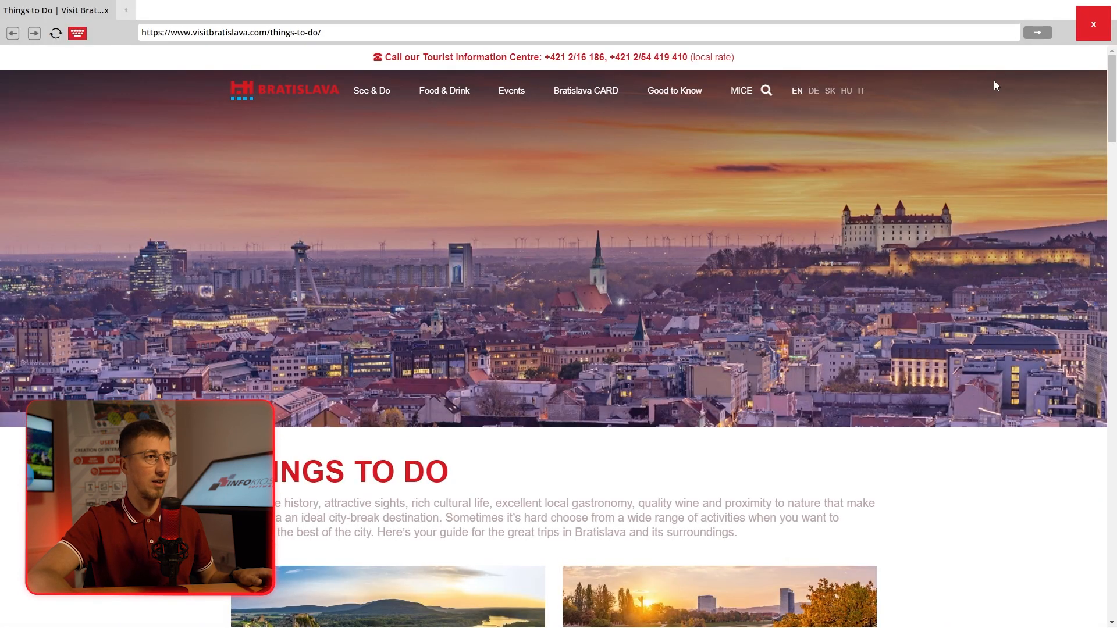
{"action": "left_click", "coordinate": [1088, 32]}
{"action": "key", "text": "Escape"}
{"action": "left_click", "coordinate": [1101, 7]}
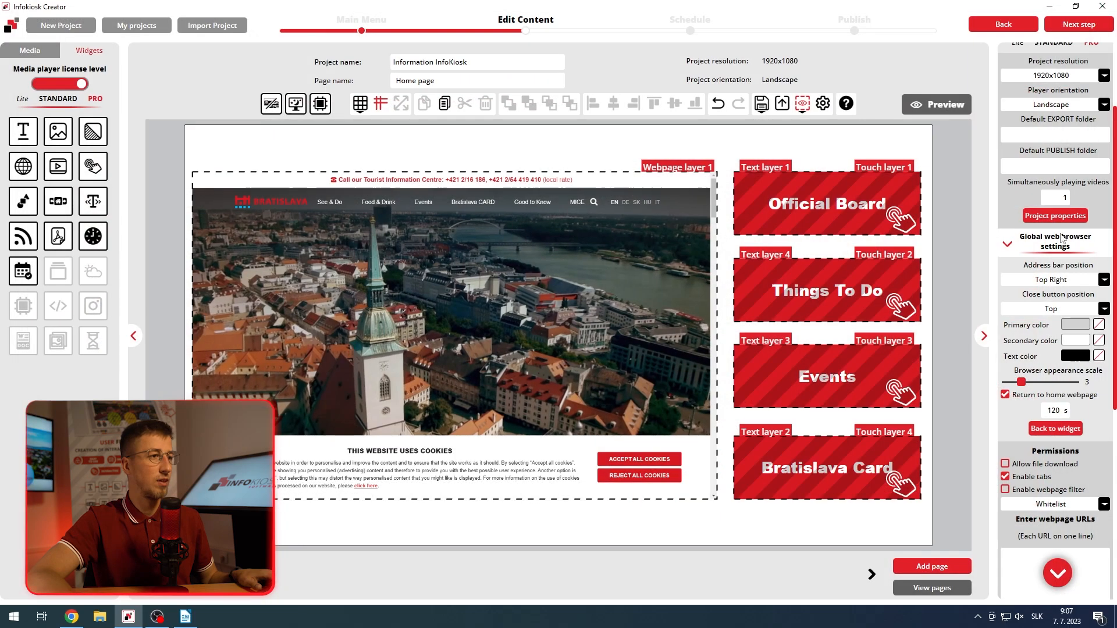
Step: Set the kiosk browser's primary color to the red sampled from the Bratislava logo, and preview it through the "Events" link
{"action": "left_click", "coordinate": [1098, 324]}
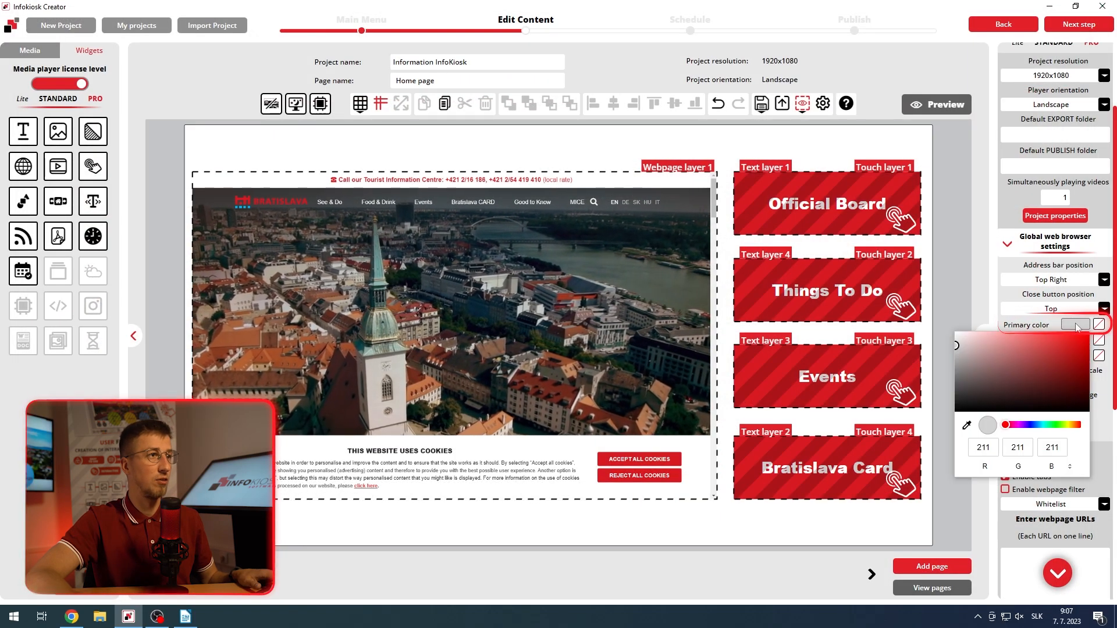
{"action": "left_click", "coordinate": [965, 425]}
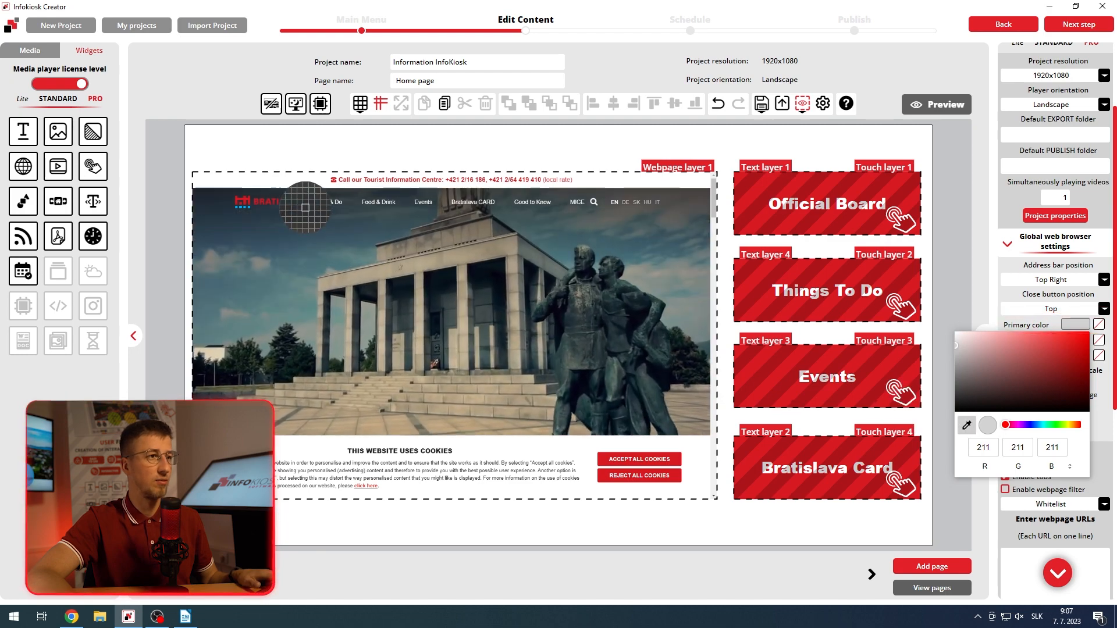
{"action": "left_click", "coordinate": [303, 205]}
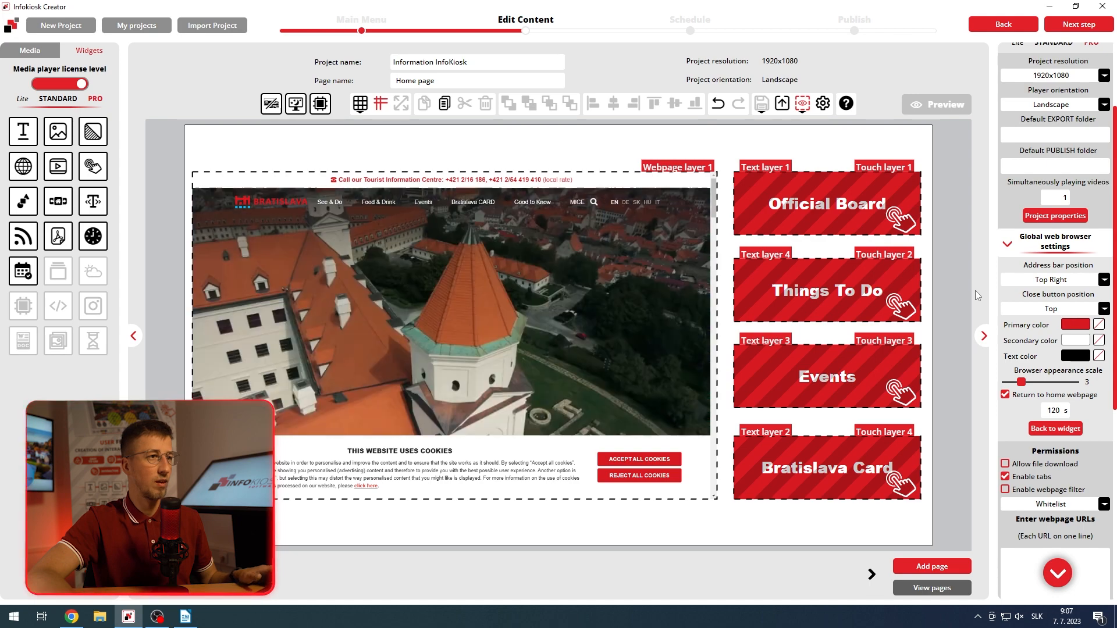
{"action": "left_click", "coordinate": [952, 110]}
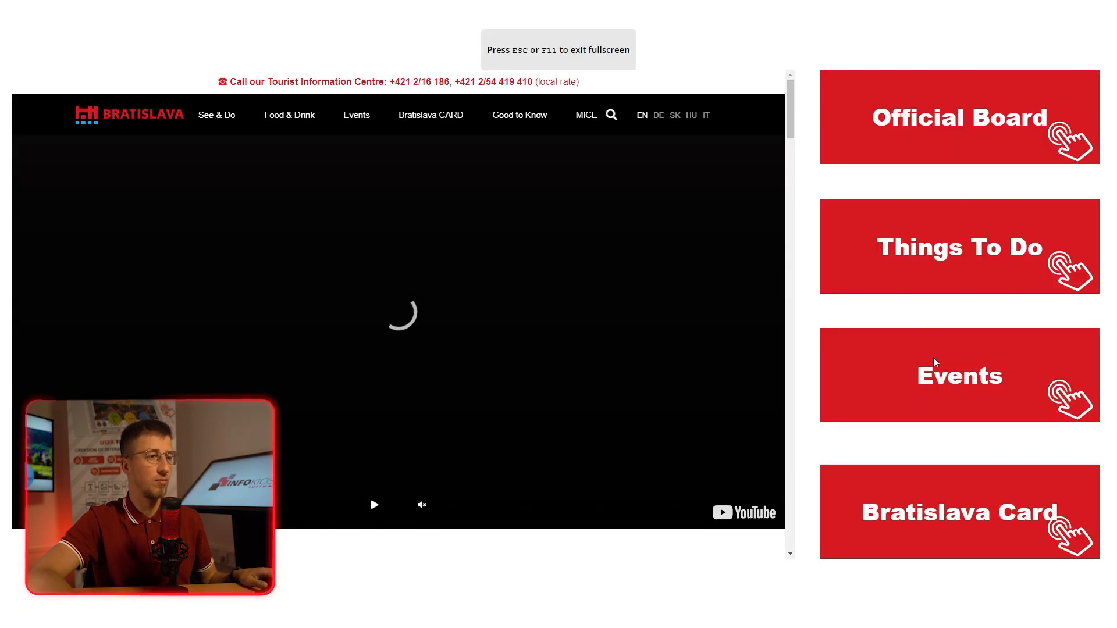
{"action": "left_click", "coordinate": [935, 369]}
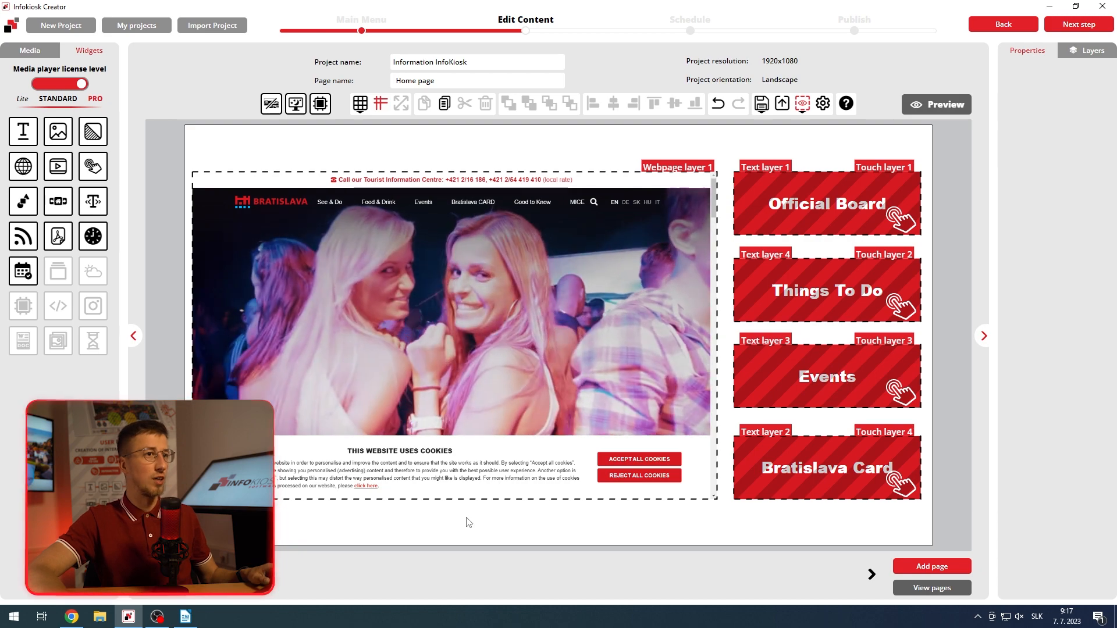
{"action": "left_click", "coordinate": [16, 239]}
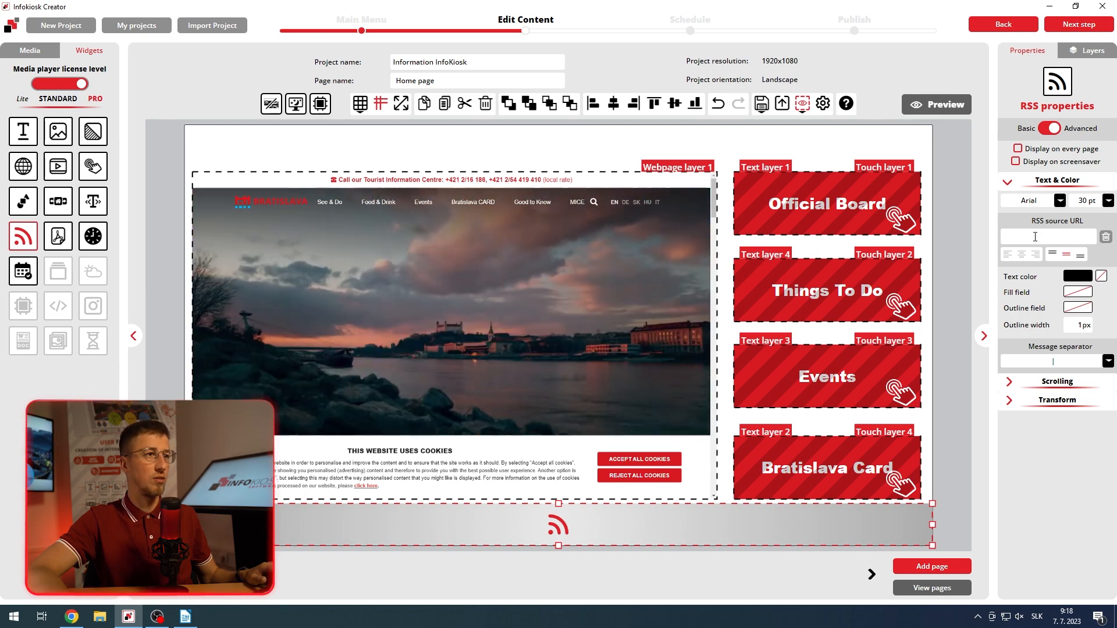
{"action": "left_click", "coordinate": [72, 617]}
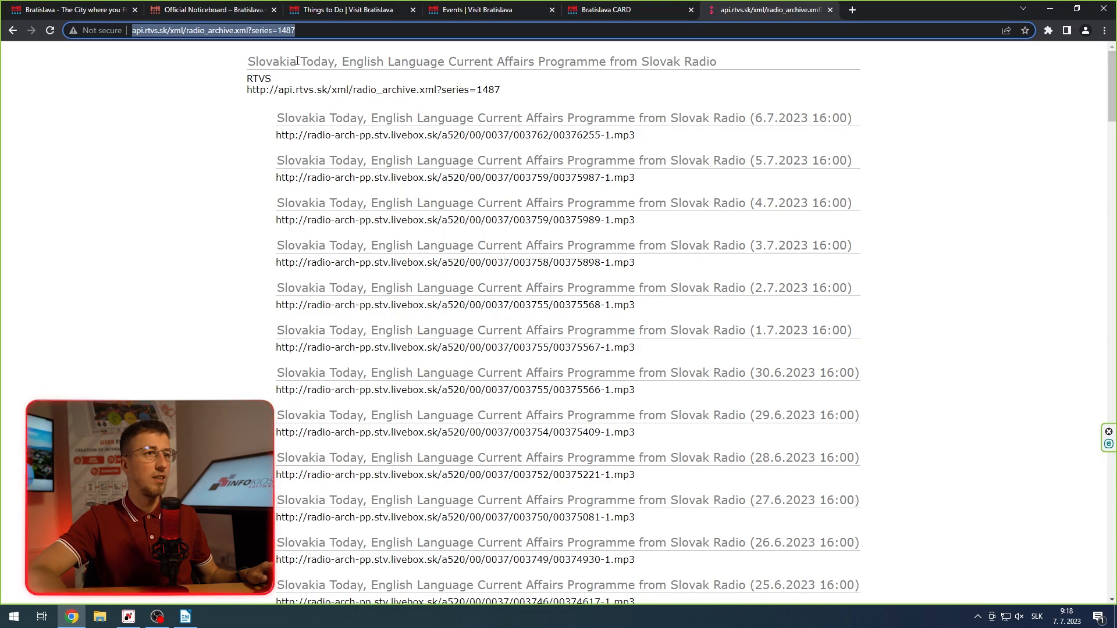
{"action": "right_click", "coordinate": [270, 32]}
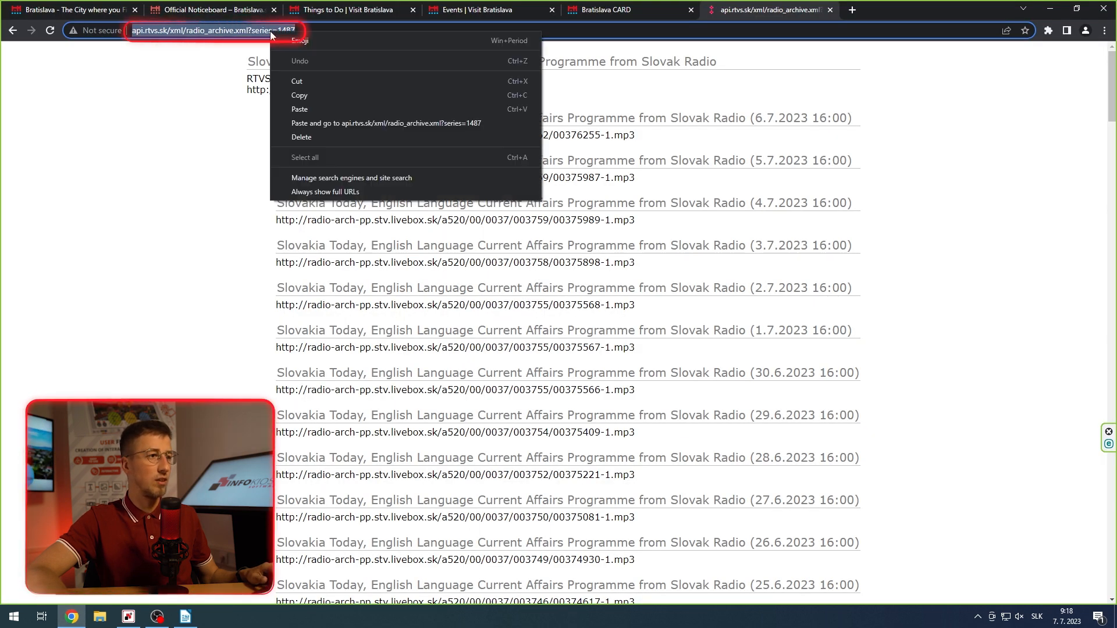
{"action": "left_click", "coordinate": [312, 95]}
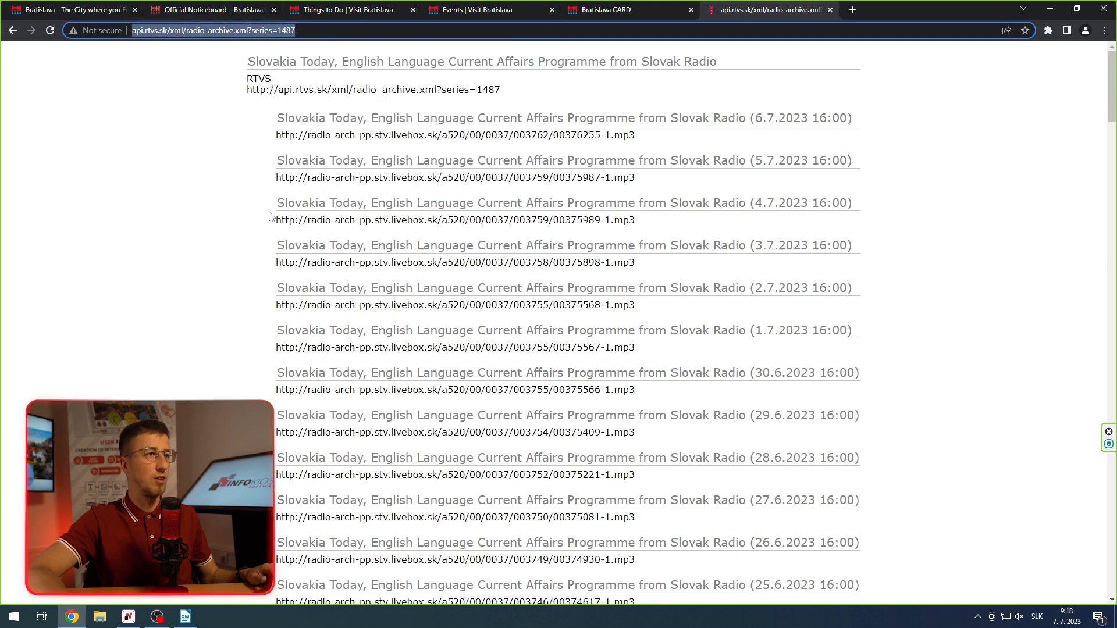
{"action": "left_click", "coordinate": [138, 622]}
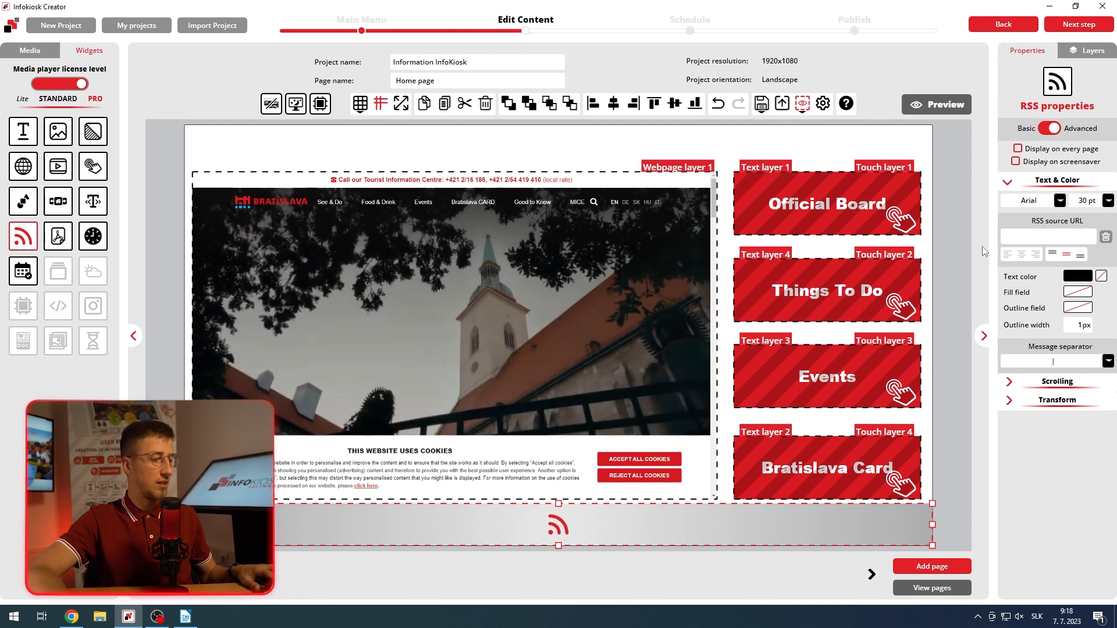
{"action": "left_click", "coordinate": [1041, 236]}
{"action": "key", "text": "ctrl+v"}
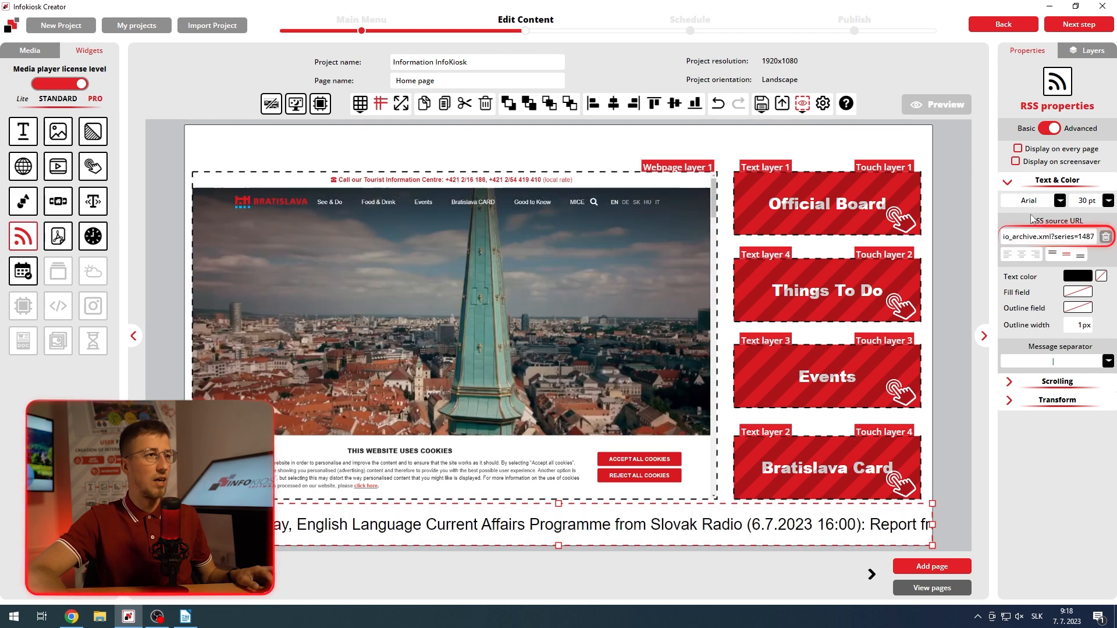
{"action": "left_click", "coordinate": [1031, 216]}
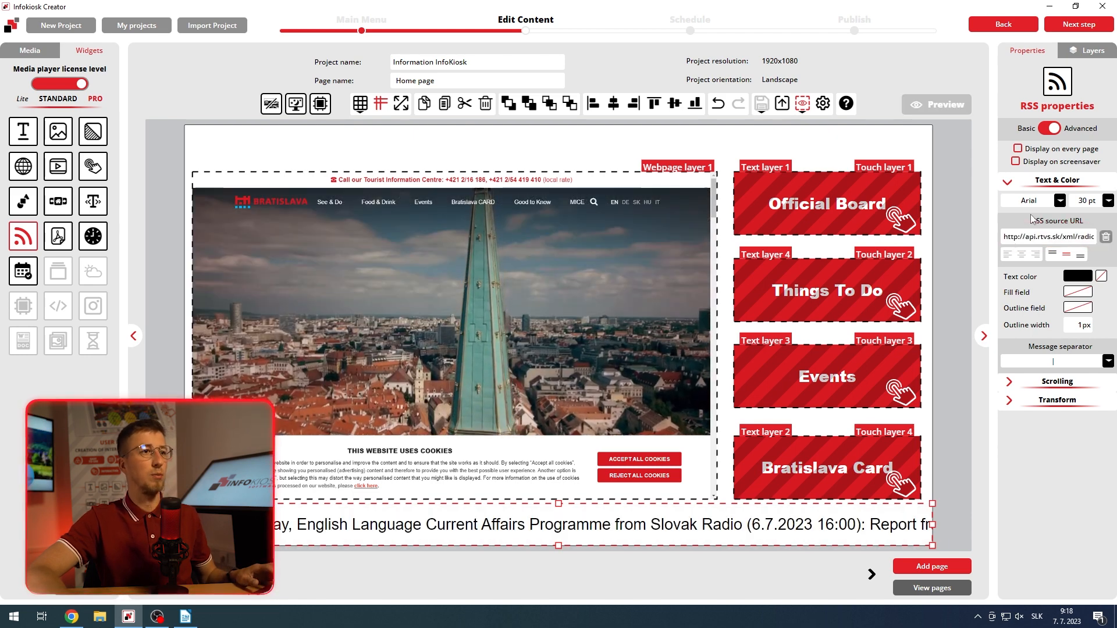
Step: Set the RSS text's font to Arial Black and its color to white (255, 255, 255)
{"action": "left_click", "coordinate": [1059, 200]}
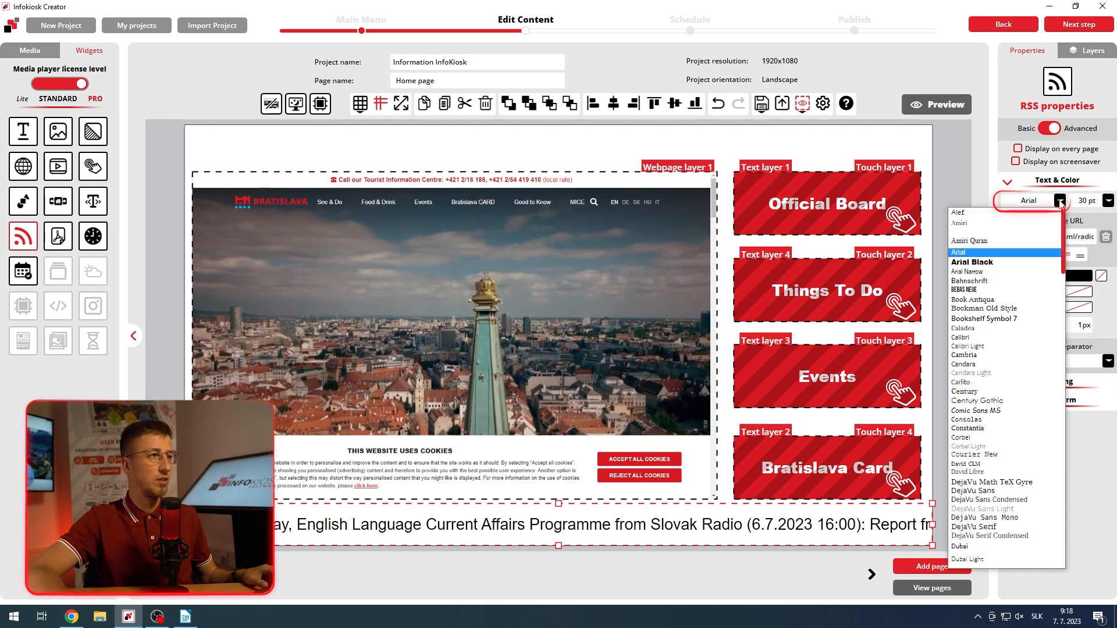
{"action": "left_click", "coordinate": [1006, 262]}
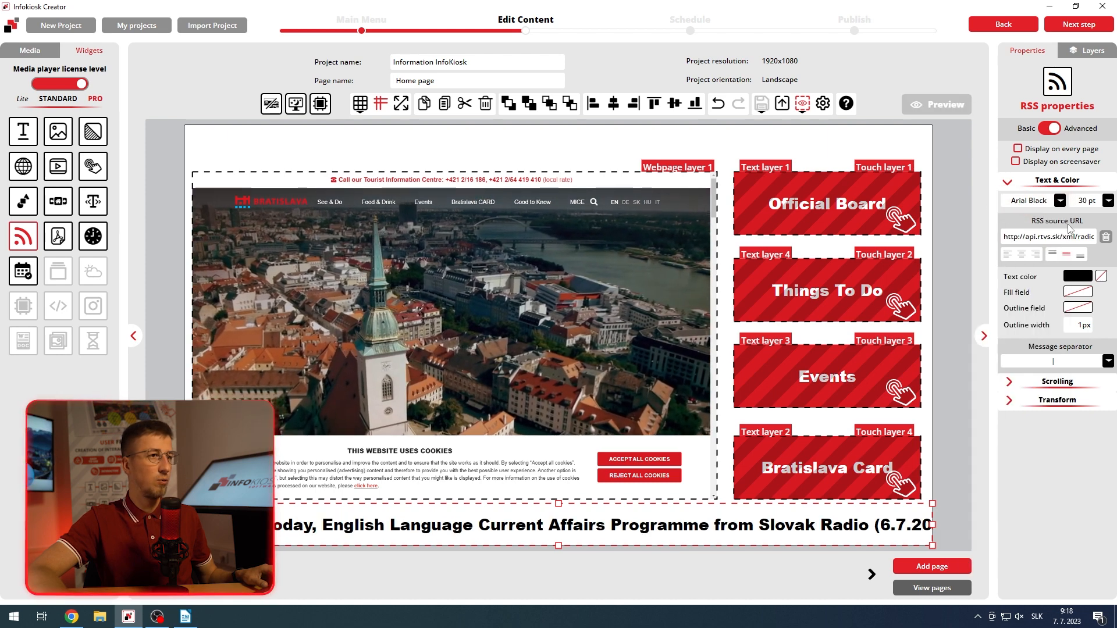
{"action": "left_click", "coordinate": [1077, 276]}
{"action": "left_click", "coordinate": [994, 291]}
{"action": "left_click_drag", "start_coordinate": [978, 286], "coordinate": [954, 280]}
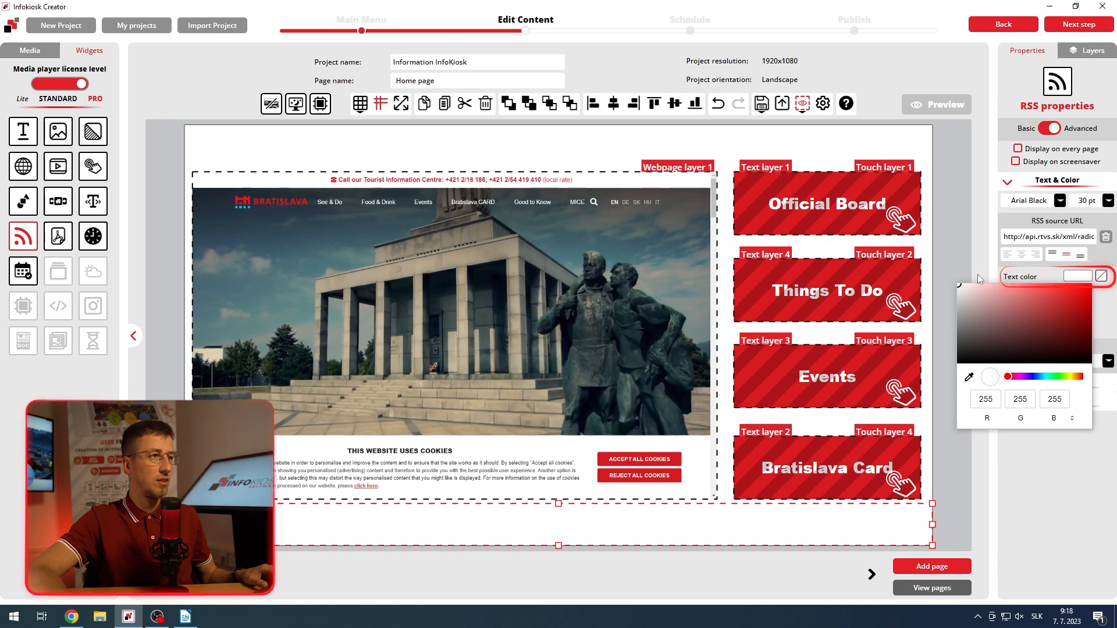
Step: Fill the RSS layer with the red sampled from the Bratislava logo and shrink its height to a thin strip along the page's lower edge
{"action": "left_click", "coordinate": [1101, 293]}
{"action": "left_click", "coordinate": [1077, 292]}
{"action": "left_click", "coordinate": [969, 394]}
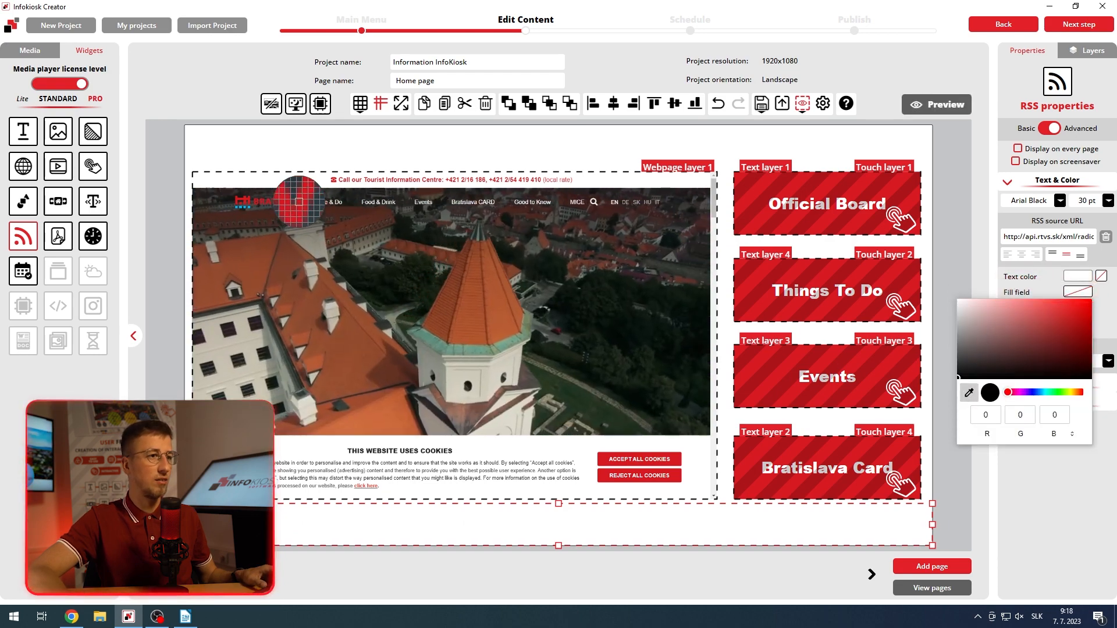
{"action": "left_click", "coordinate": [300, 202]}
{"action": "left_click_drag", "start_coordinate": [558, 503], "coordinate": [556, 522]}
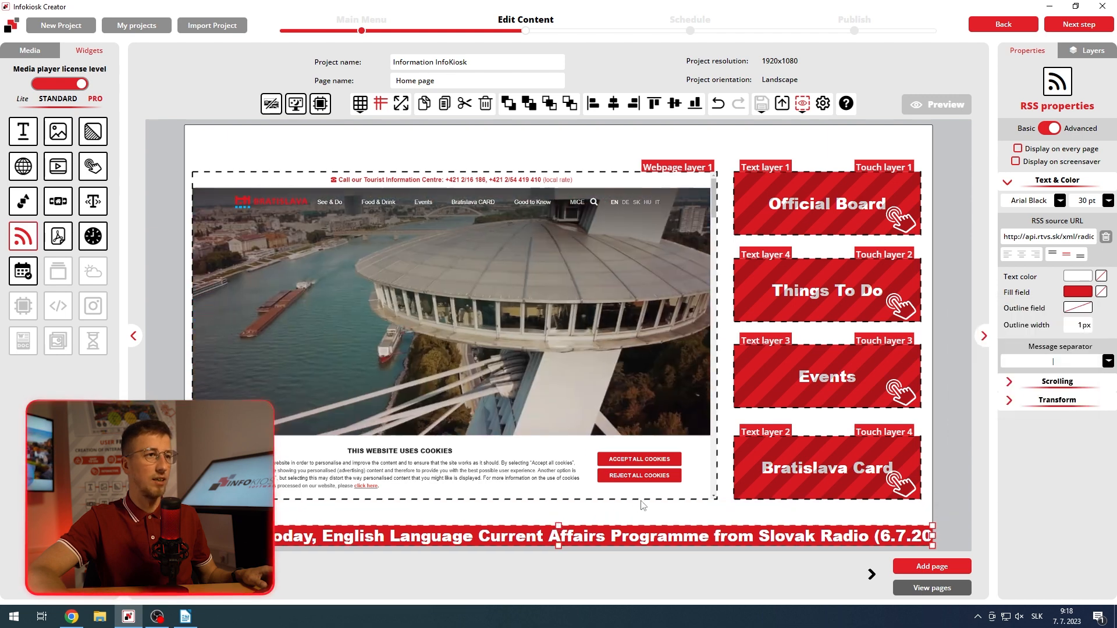
Step: Preview the project to examine the scrolling RSS feed, and close the preview
{"action": "left_click", "coordinate": [944, 103]}
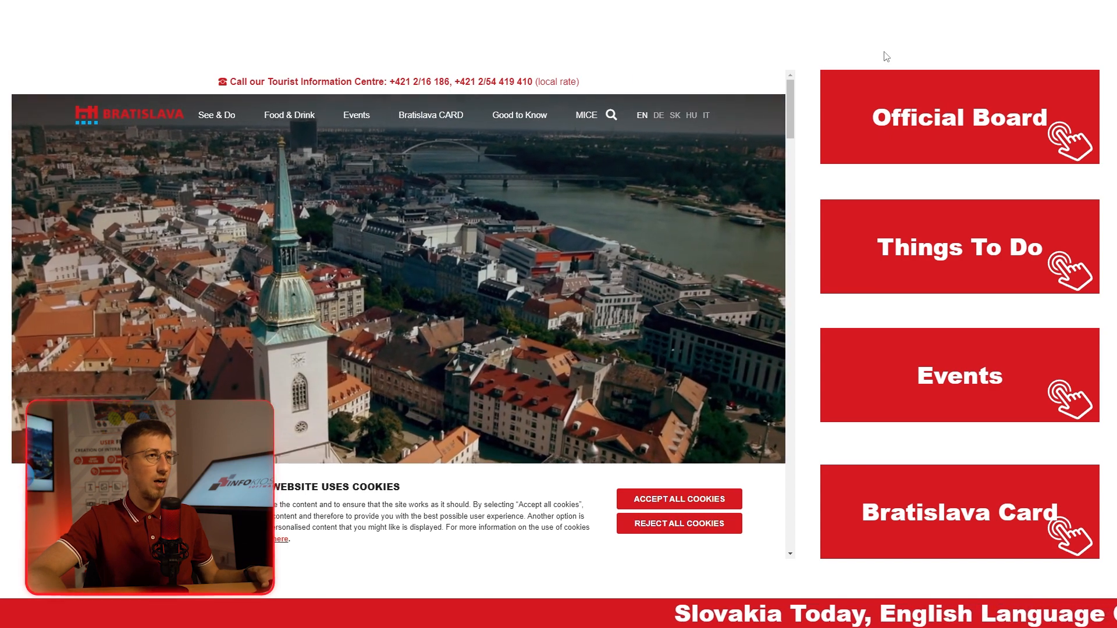
{"action": "key", "text": "Escape"}
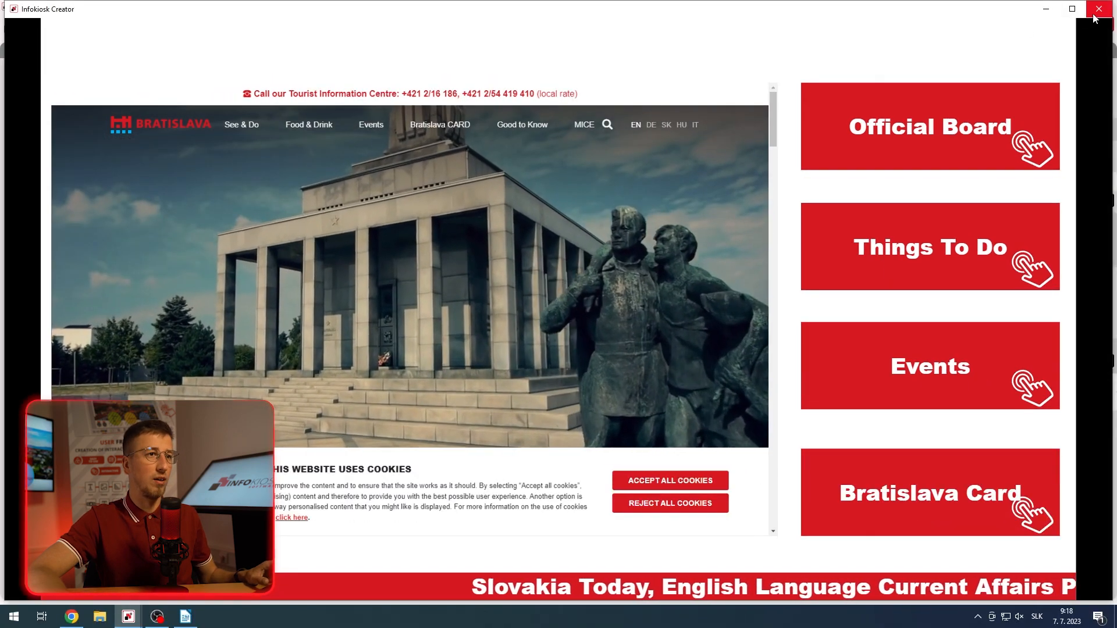
{"action": "left_click", "coordinate": [1094, 10]}
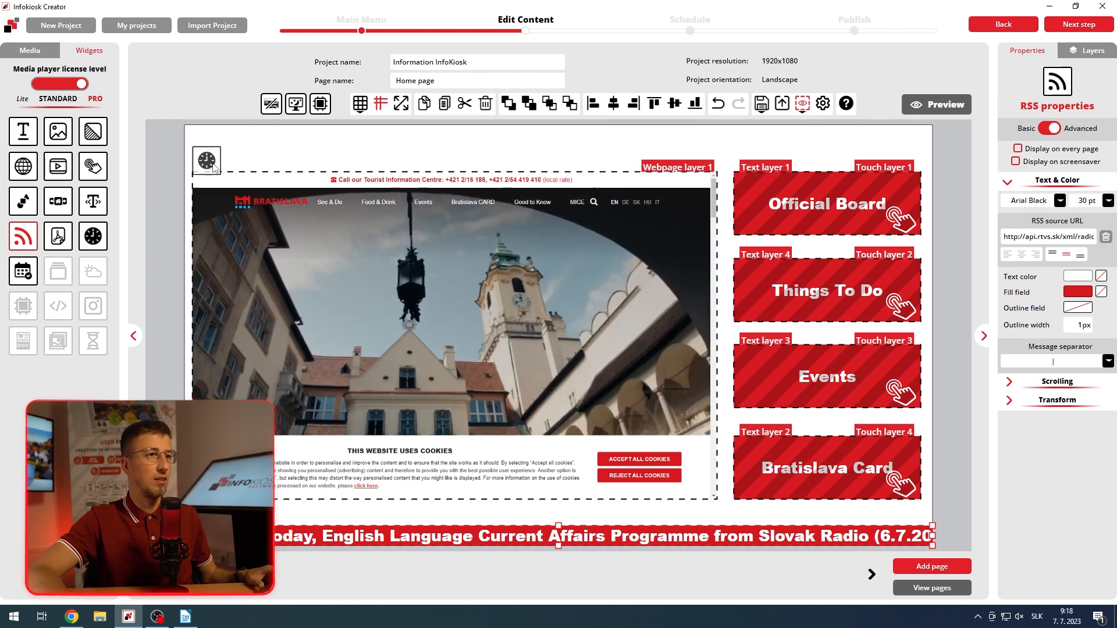
Step: Place a clock in the page's upper-left corner and a date in its upper-right corner, shortening the date layer to fit above "Official Board"
{"action": "left_click_drag", "start_coordinate": [214, 167], "coordinate": [242, 159]}
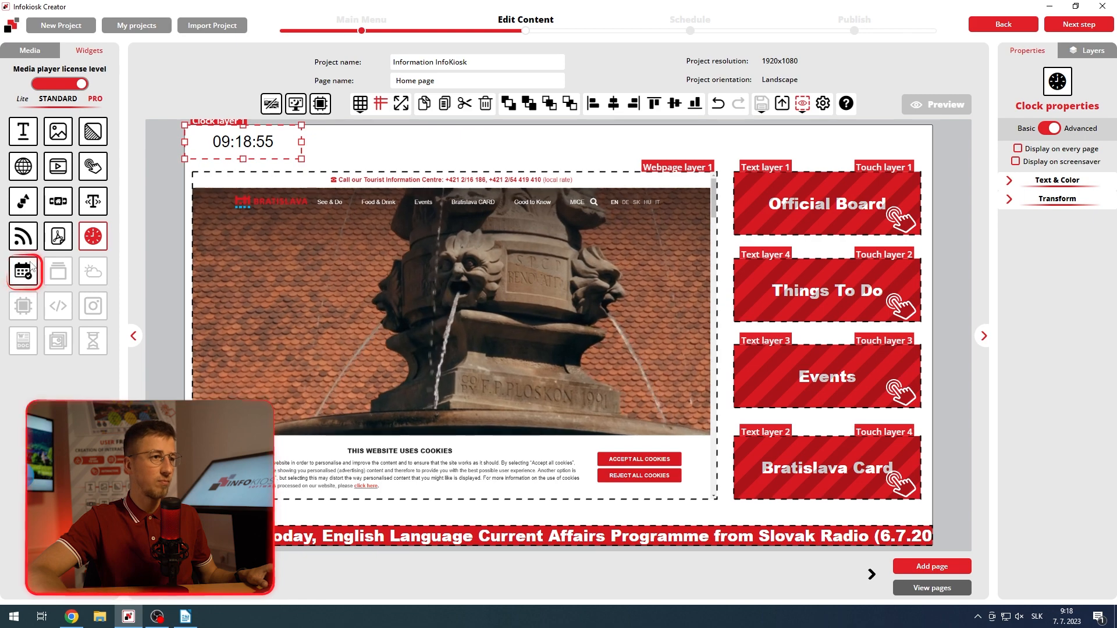
{"action": "left_click_drag", "start_coordinate": [27, 270], "coordinate": [419, 170]}
{"action": "left_click_drag", "start_coordinate": [504, 171], "coordinate": [865, 116]}
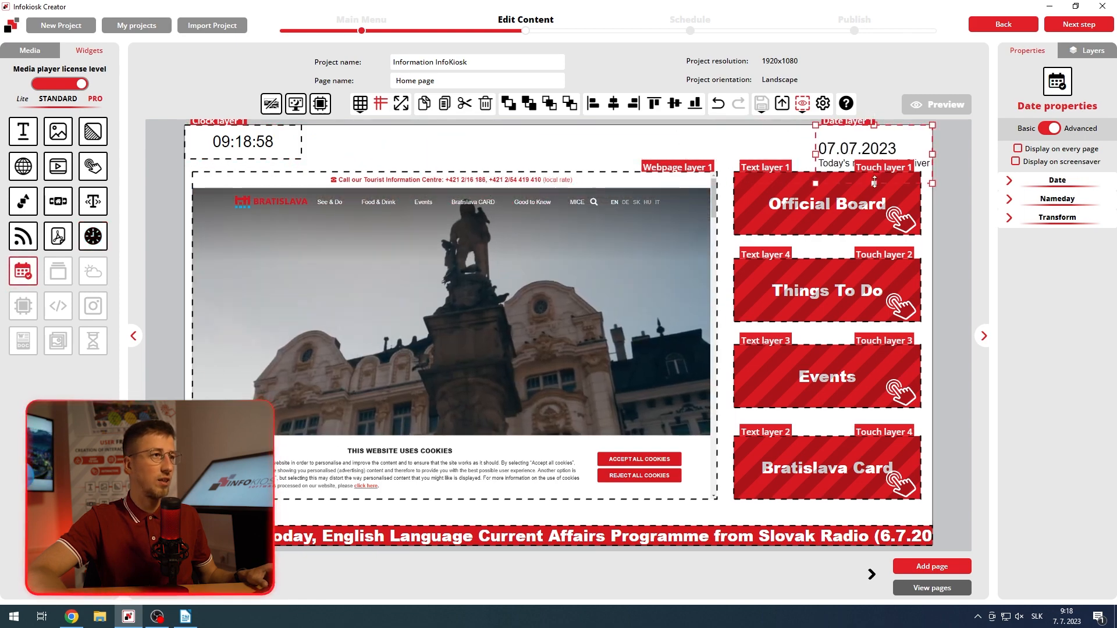
{"action": "left_click_drag", "start_coordinate": [873, 183], "coordinate": [876, 171]}
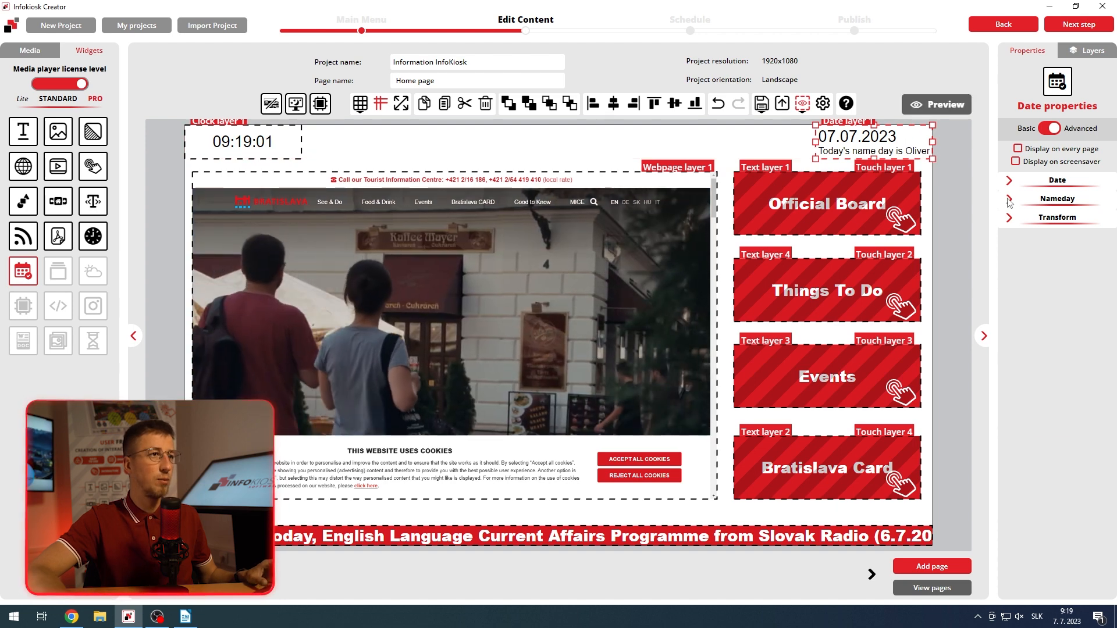
Step: Turn off the nameday text in the date layer and deselect the layer
{"action": "left_click", "coordinate": [1009, 200]}
{"action": "left_click", "coordinate": [1038, 217]}
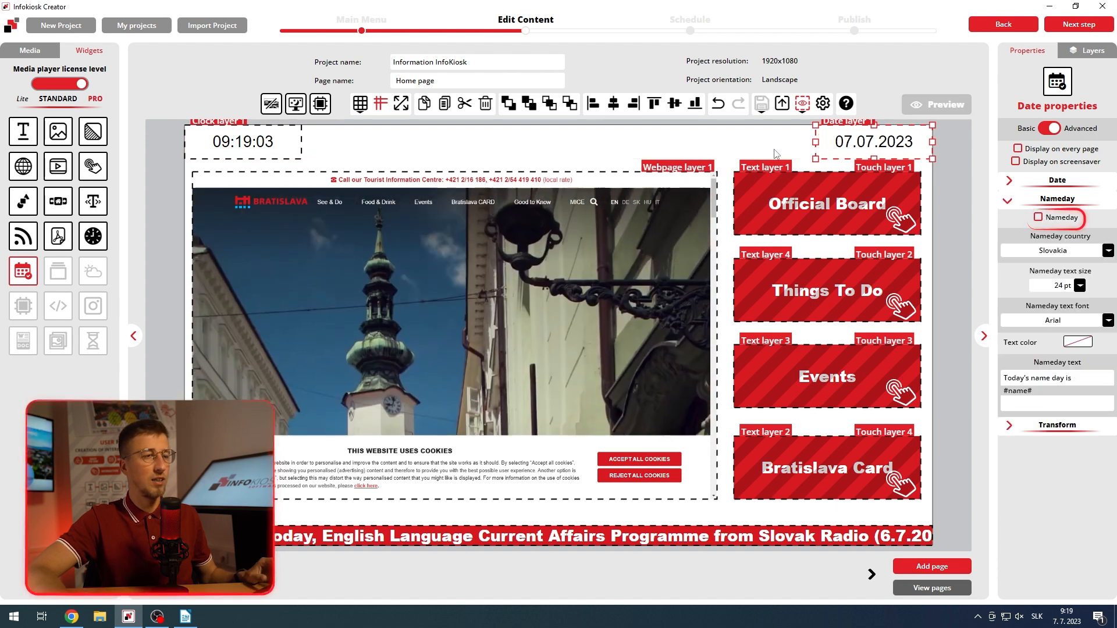
{"action": "left_click", "coordinate": [774, 154]}
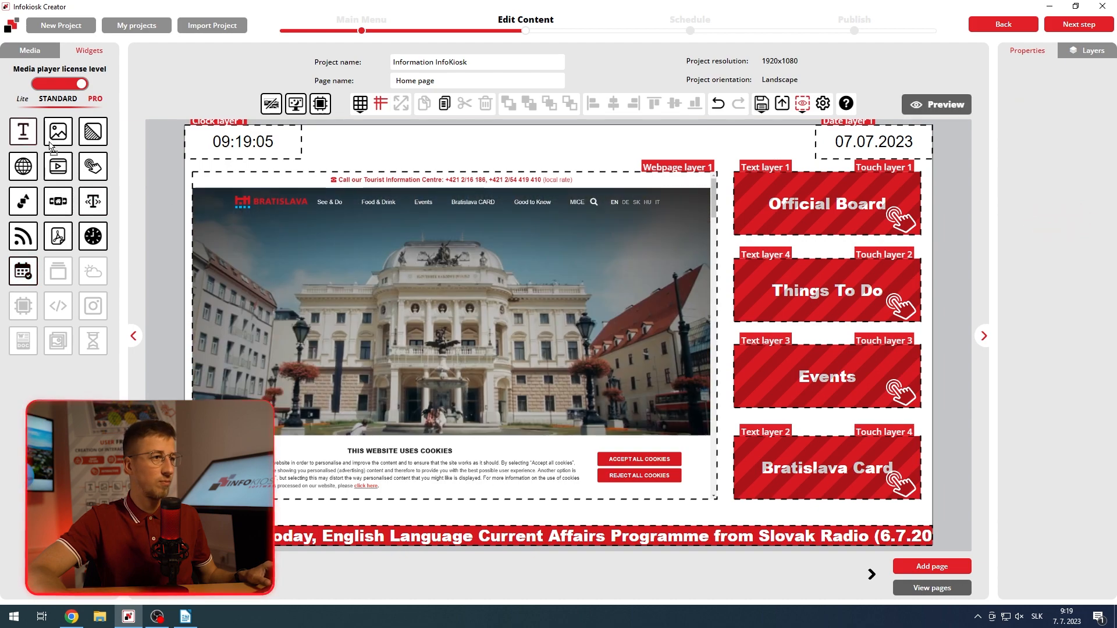
Step: Add a text layer filling the space between the clock and the date, and enter "Welcome in Bratislava!" in it
{"action": "left_click_drag", "start_coordinate": [50, 142], "coordinate": [367, 162]}
{"action": "left_click_drag", "start_coordinate": [439, 224], "coordinate": [383, 186]}
{"action": "left_click_drag", "start_coordinate": [499, 249], "coordinate": [790, 156]}
{"action": "left_click_drag", "start_coordinate": [567, 138], "coordinate": [576, 137]}
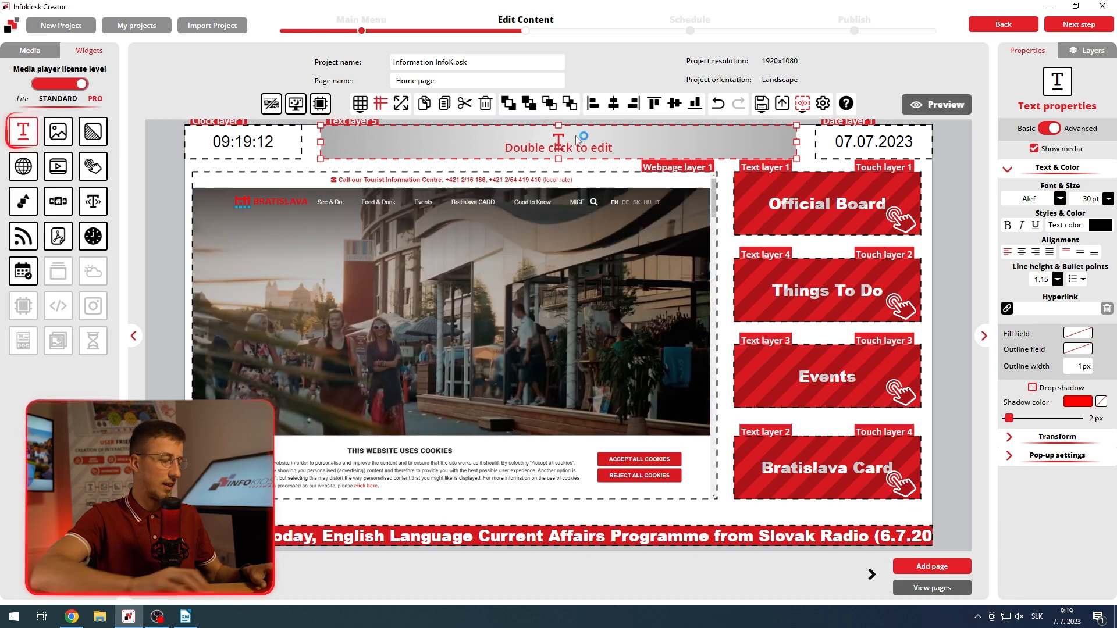
{"action": "double_click", "coordinate": [573, 140]}
{"action": "type", "text": "We"}
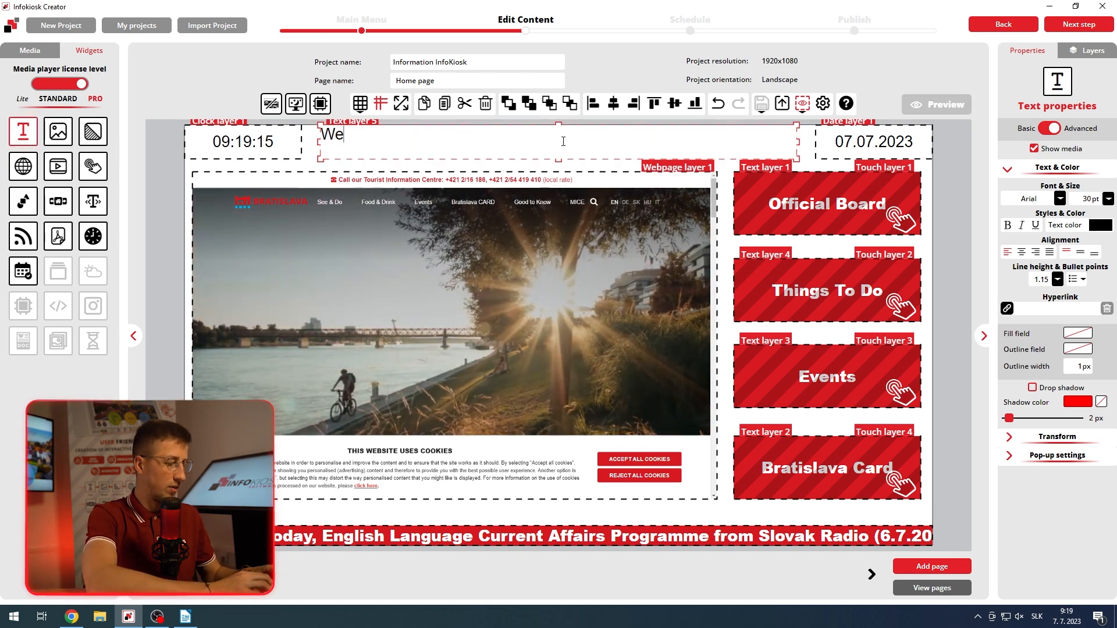
{"action": "type", "text": "lcome in Bratislava"}
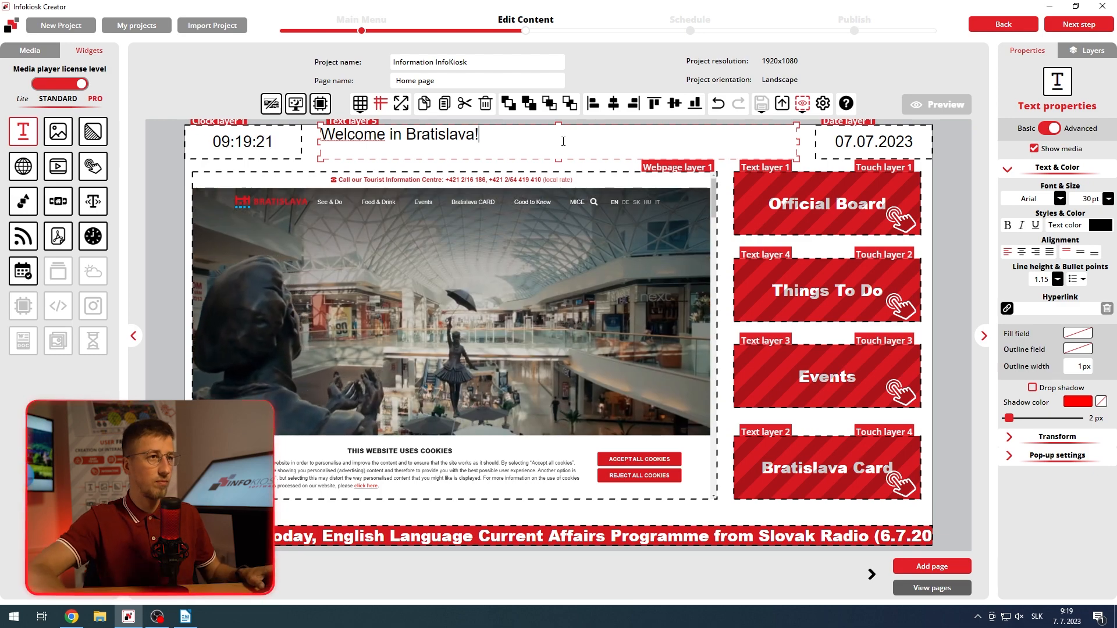
{"action": "type", "text": "!"}
Step: Set the welcome text's font to Arial Black and center it horizontally and vertically in its layer
{"action": "left_click_drag", "start_coordinate": [563, 141], "coordinate": [320, 135]}
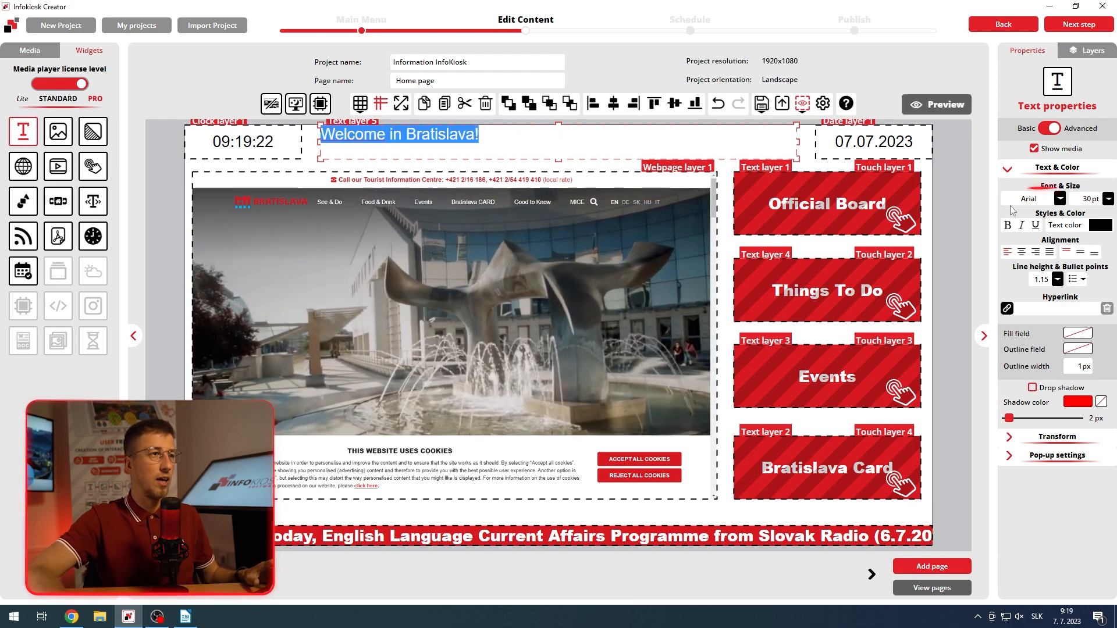
{"action": "left_click", "coordinate": [1028, 199]}
{"action": "left_click", "coordinate": [988, 260]}
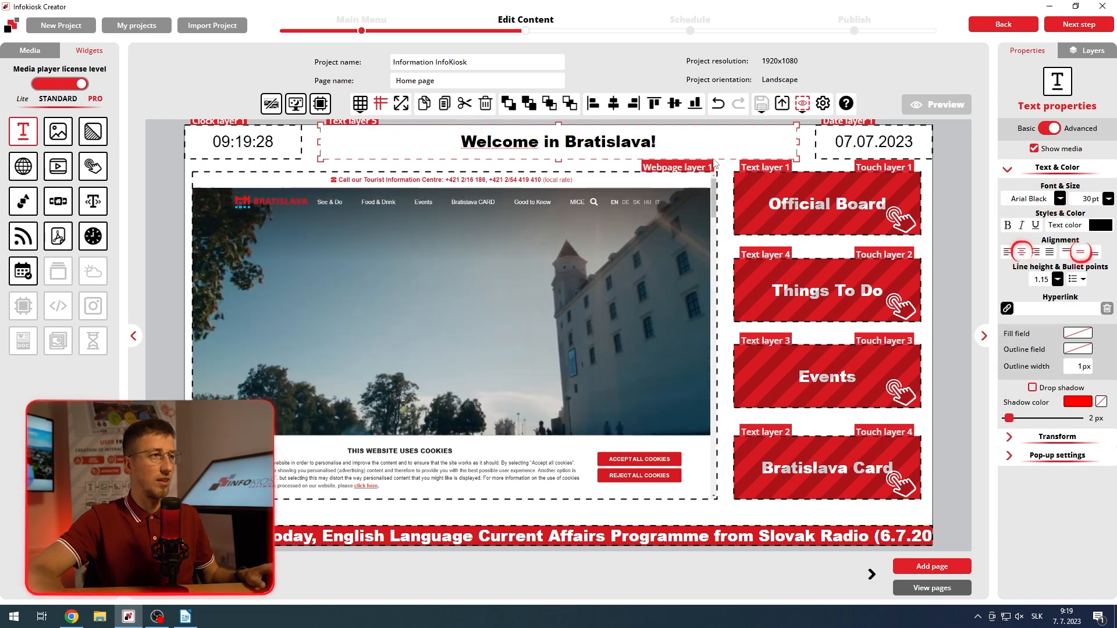
{"action": "left_click", "coordinate": [598, 173]}
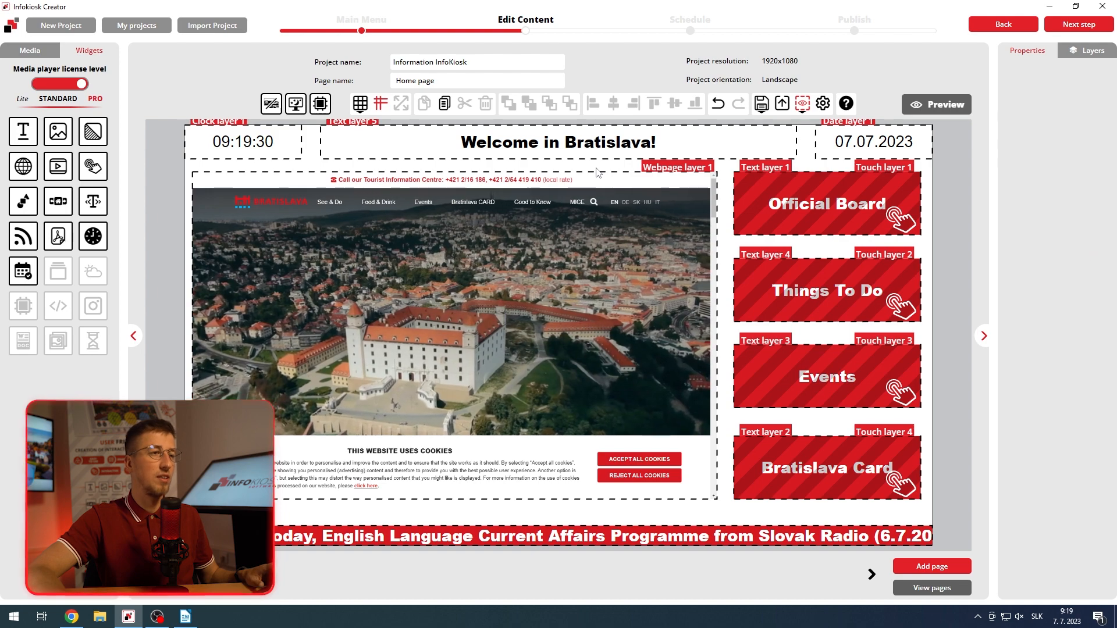
Step: Apply Background.jpg from the "Menu a WEB" media folder as the page's background image
{"action": "left_click", "coordinate": [94, 135]}
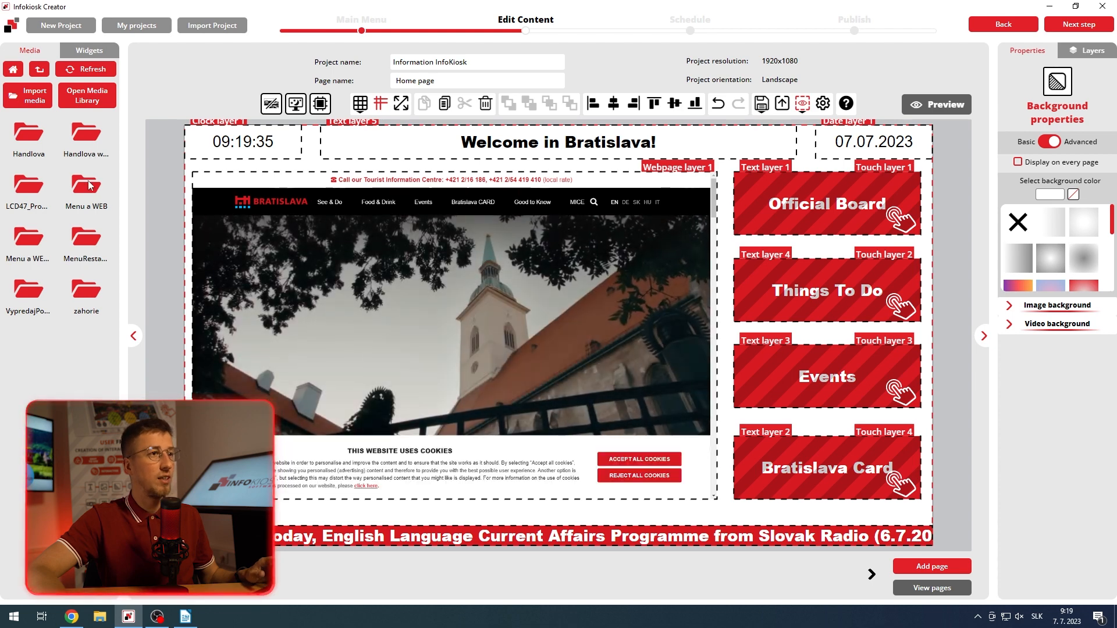
{"action": "double_click", "coordinate": [88, 190]}
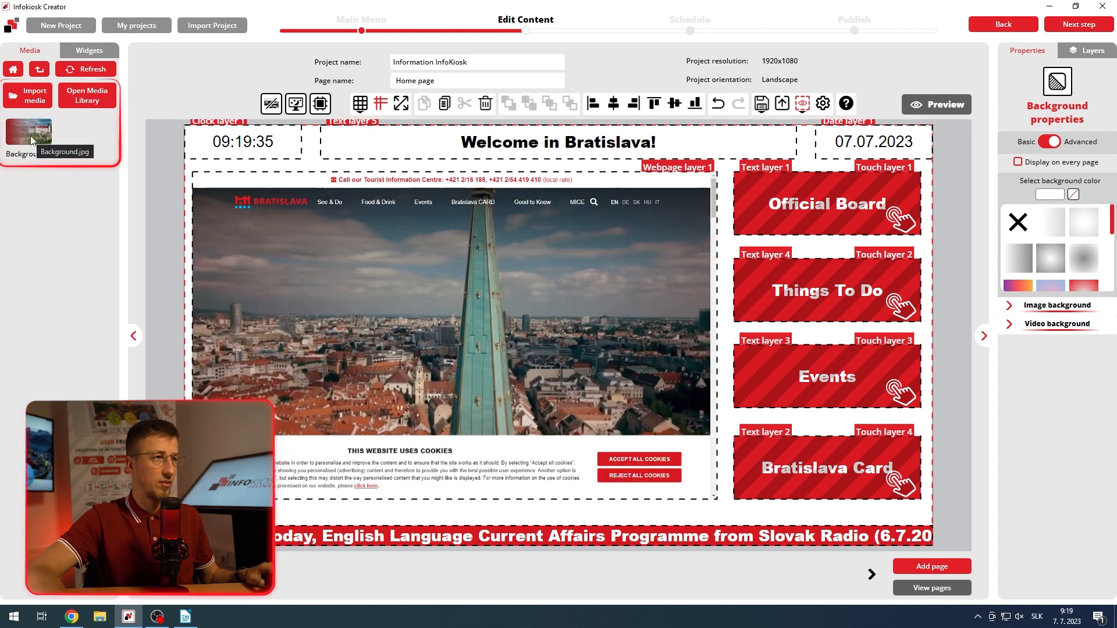
{"action": "left_click_drag", "start_coordinate": [30, 139], "coordinate": [292, 163]}
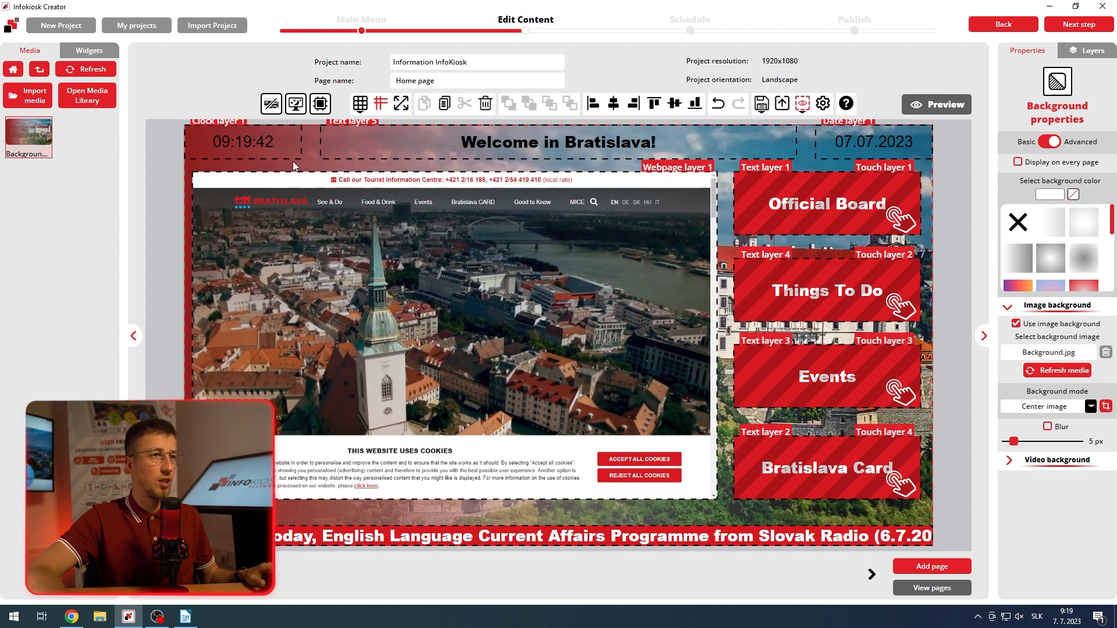
Step: Set the hours, minutes and seconds colors of the clock layer to white
{"action": "left_click", "coordinate": [267, 148]}
{"action": "left_click", "coordinate": [1009, 183]}
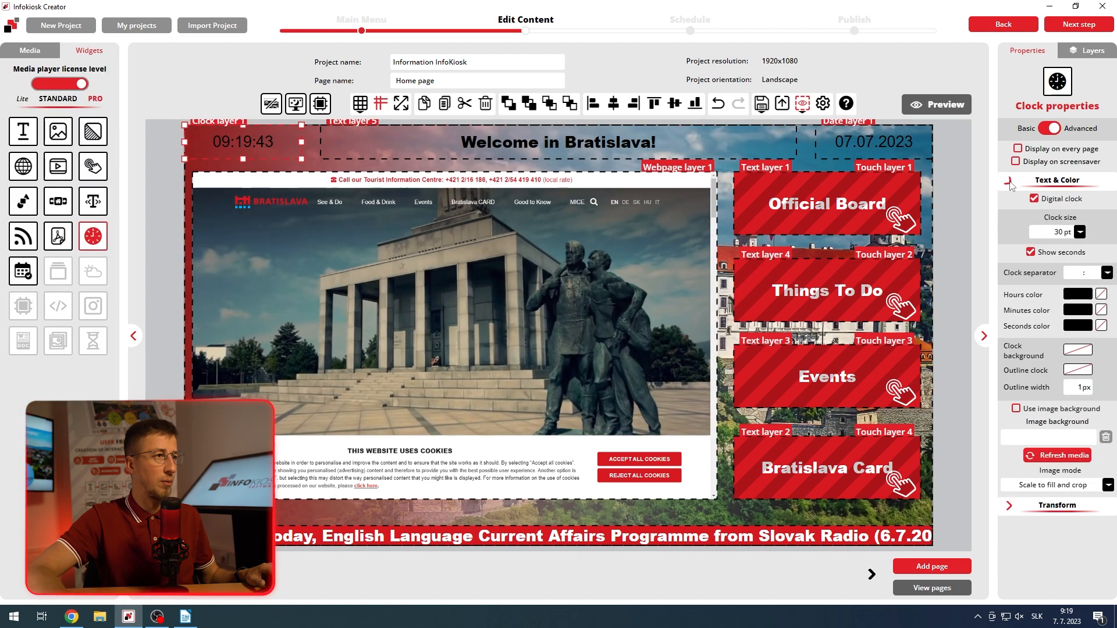
{"action": "left_click", "coordinate": [1078, 294]}
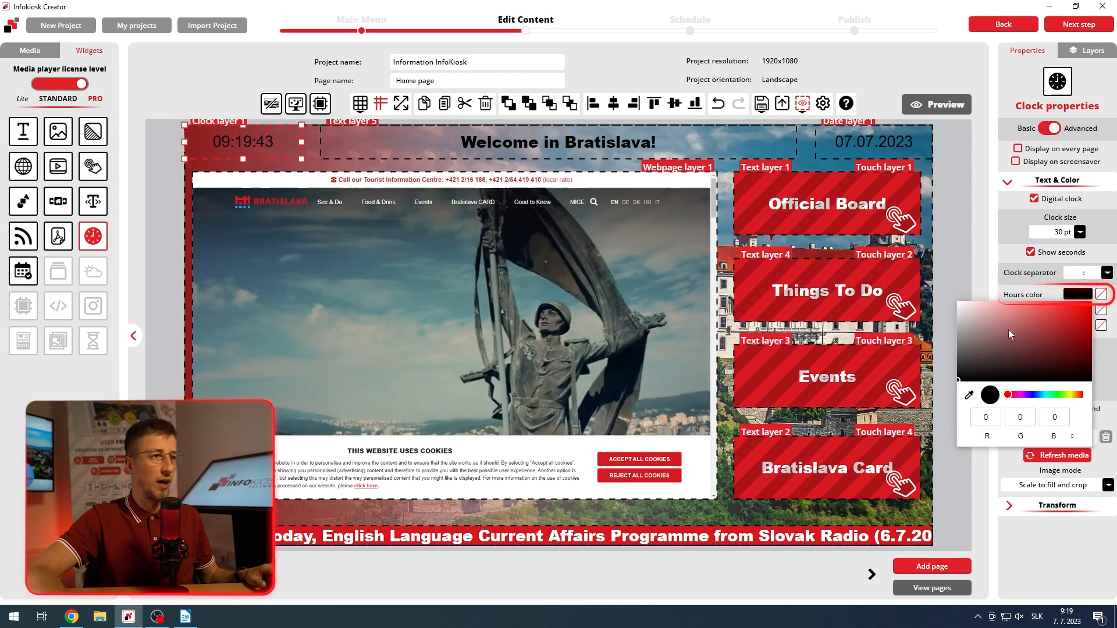
{"action": "left_click_drag", "start_coordinate": [1007, 329], "coordinate": [942, 302]}
{"action": "left_click", "coordinate": [1078, 309]}
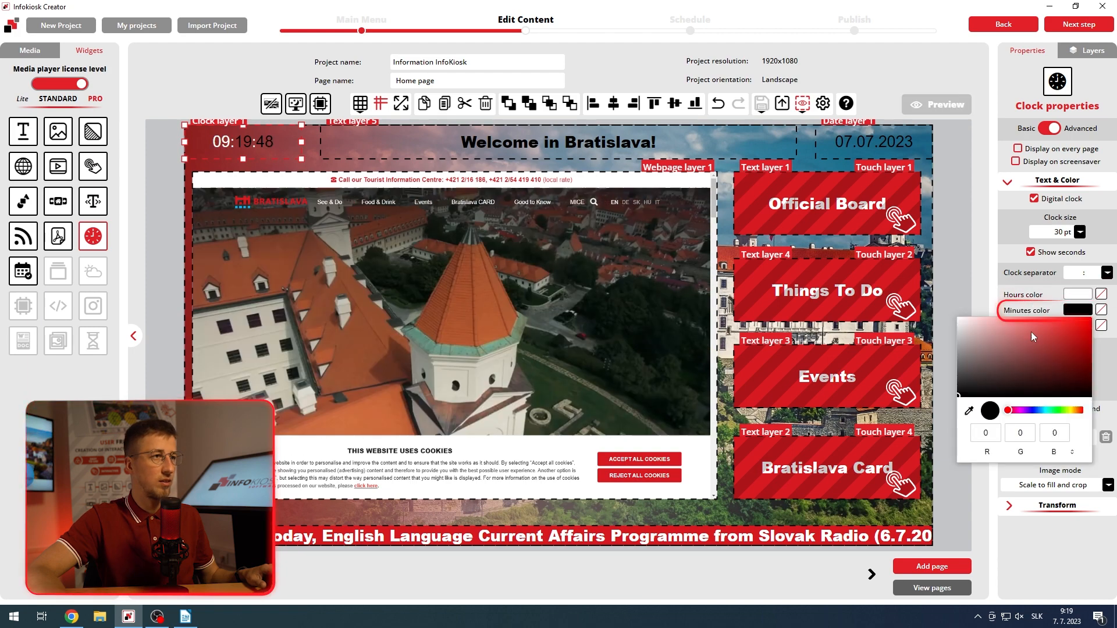
{"action": "left_click_drag", "start_coordinate": [1030, 332], "coordinate": [942, 306]}
{"action": "left_click", "coordinate": [1077, 325]}
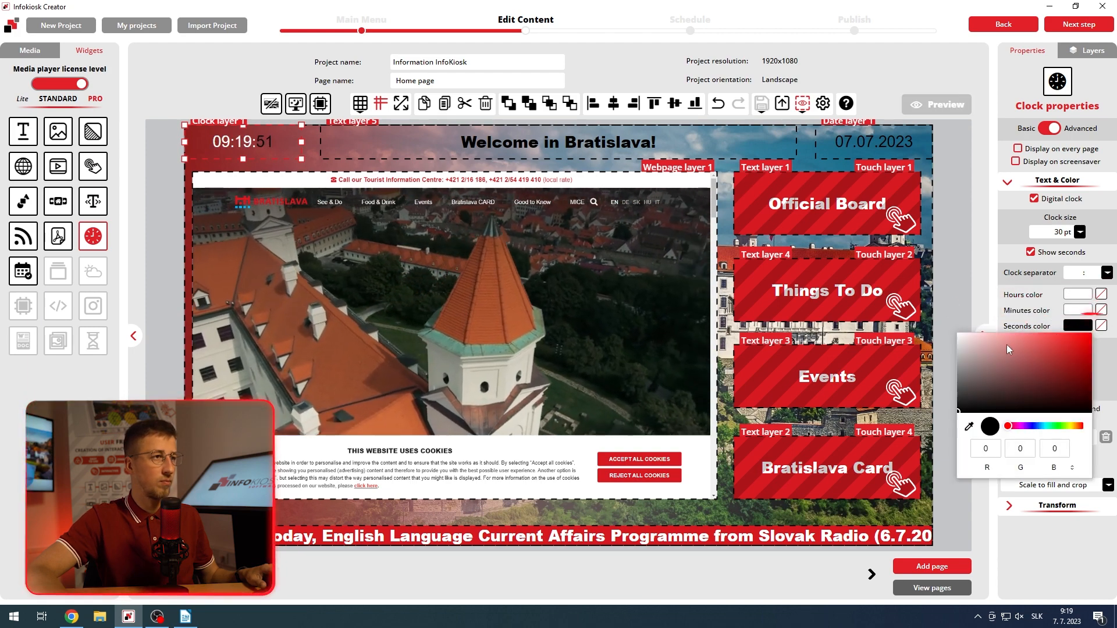
{"action": "left_click_drag", "start_coordinate": [1006, 345], "coordinate": [947, 327]}
{"action": "left_click", "coordinate": [1022, 314]}
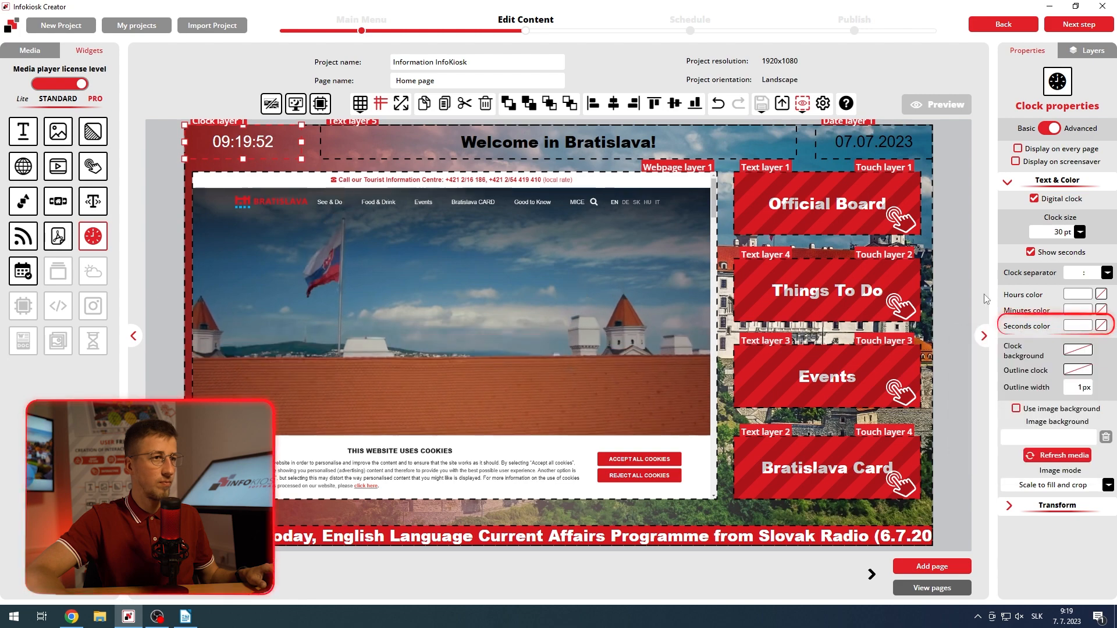
Step: Change the color of the whole "Welcome in Bratislava!" text to white
{"action": "left_click", "coordinate": [627, 148]}
{"action": "left_click", "coordinate": [640, 147]}
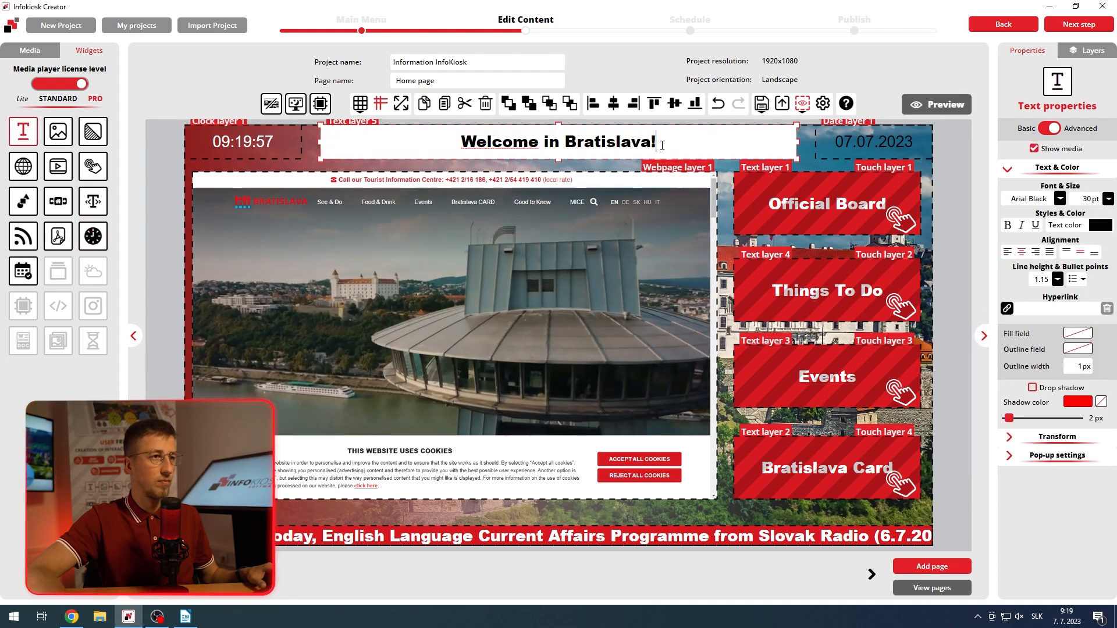
{"action": "left_click_drag", "start_coordinate": [662, 145], "coordinate": [467, 132]}
{"action": "left_click", "coordinate": [1099, 225]}
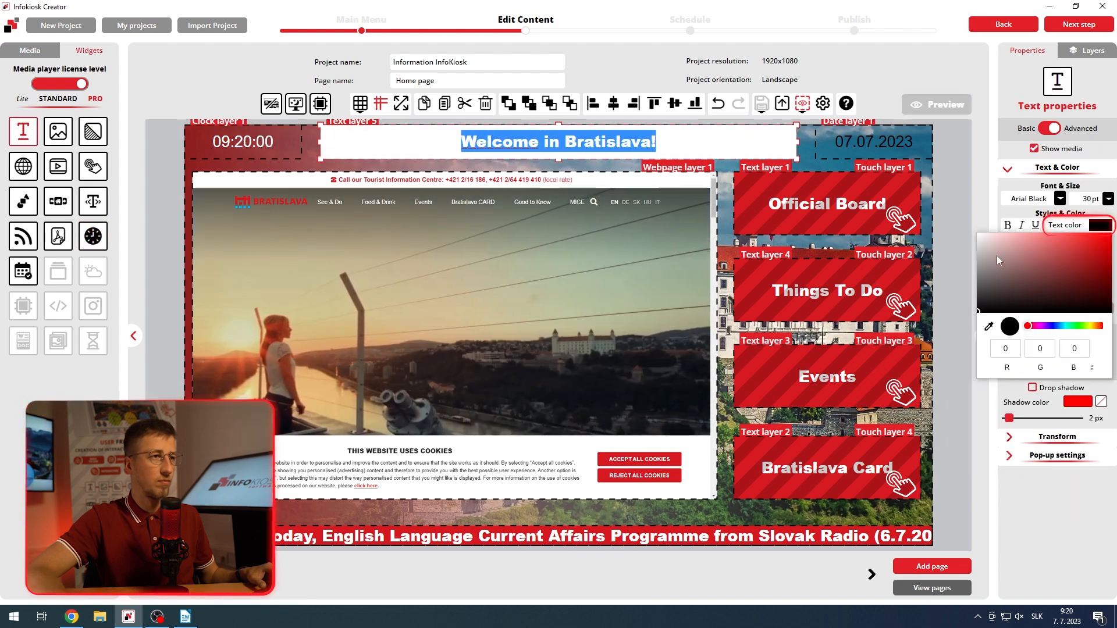
{"action": "left_click_drag", "start_coordinate": [996, 256], "coordinate": [971, 228]}
Step: Set the date layer's date text color to white and deselect the layer
{"action": "left_click", "coordinate": [910, 149]}
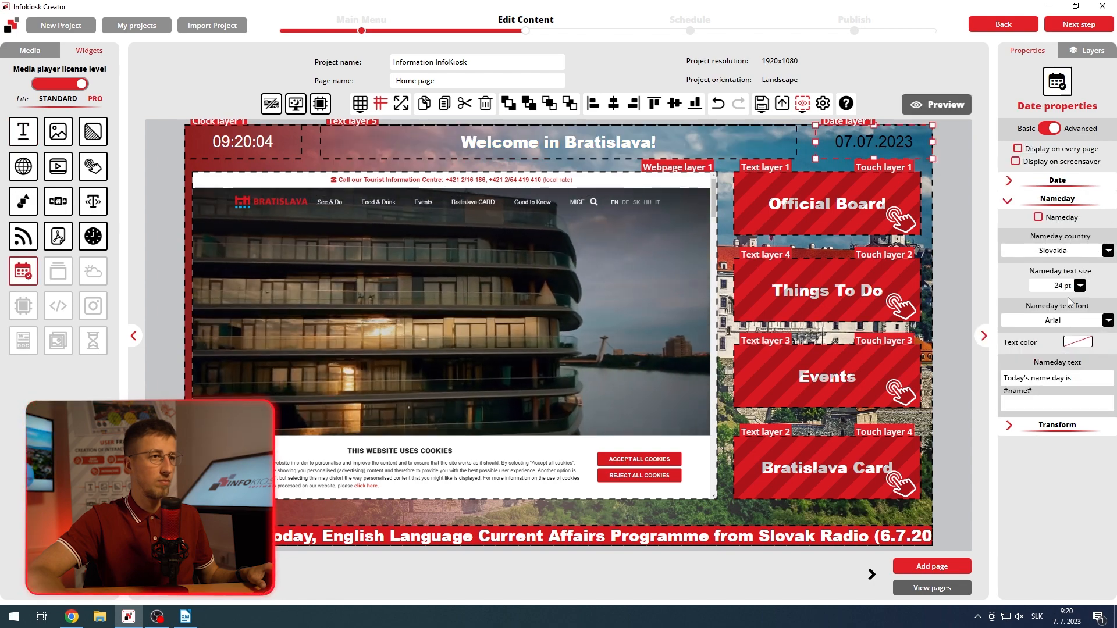
{"action": "left_click", "coordinate": [1009, 181]}
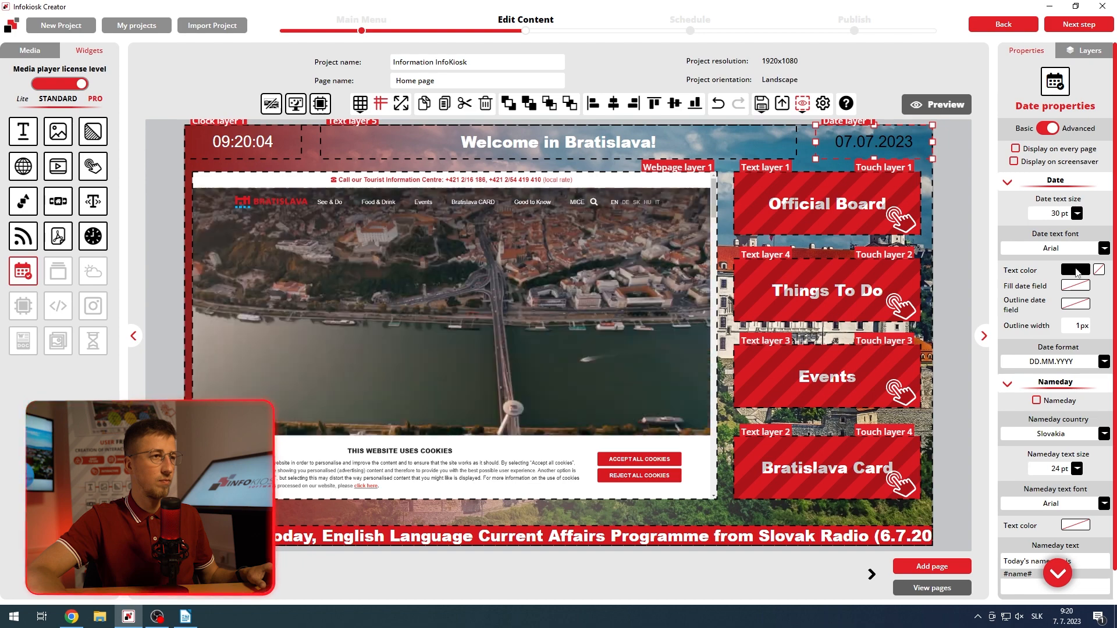
{"action": "left_click", "coordinate": [1075, 270]}
{"action": "left_click", "coordinate": [1025, 269]}
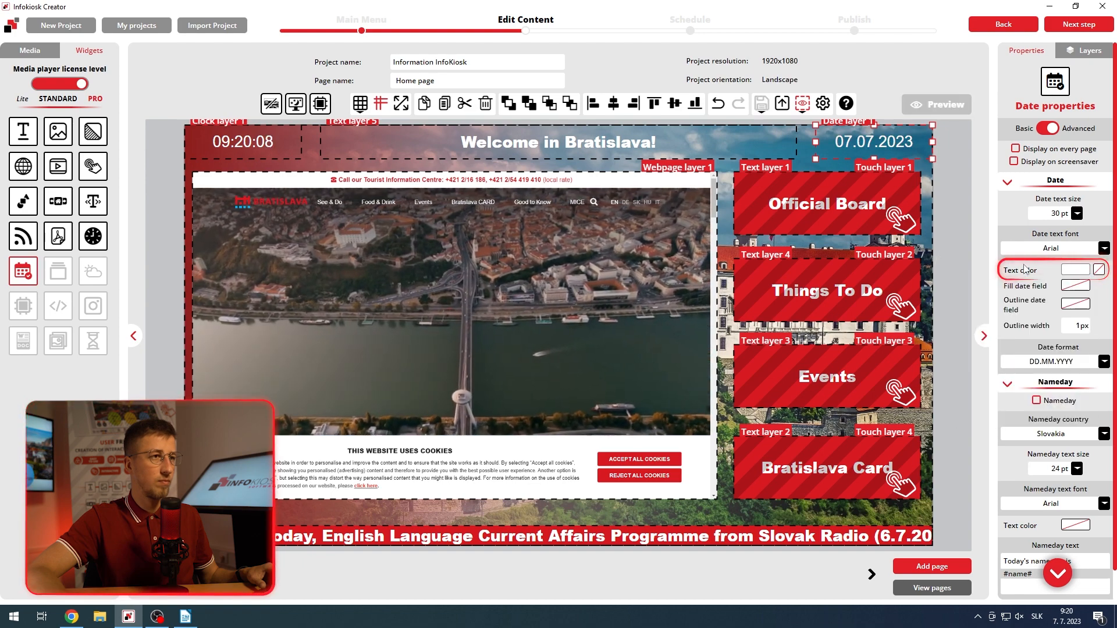
{"action": "left_click", "coordinate": [962, 207]}
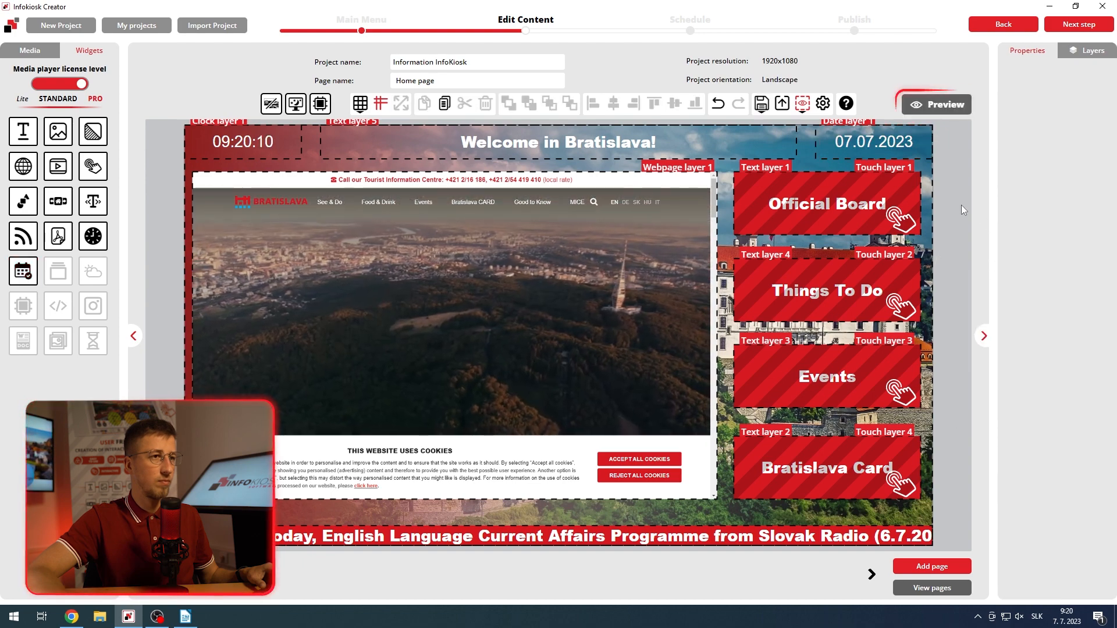
Step: Open a preview of the kiosk project to check the finished home page
{"action": "left_click", "coordinate": [931, 106]}
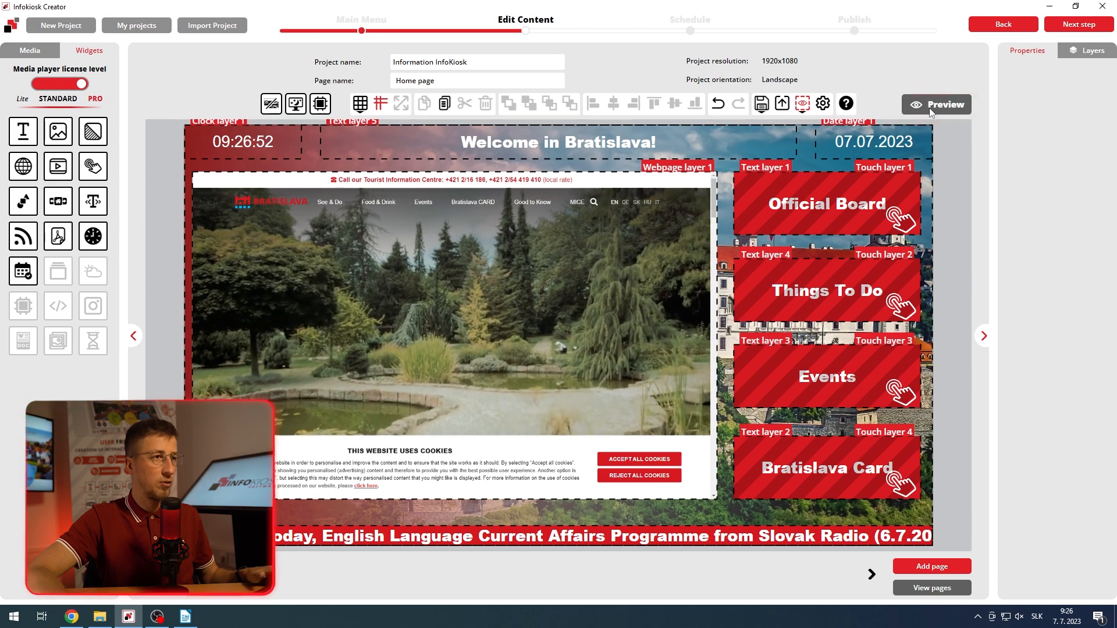